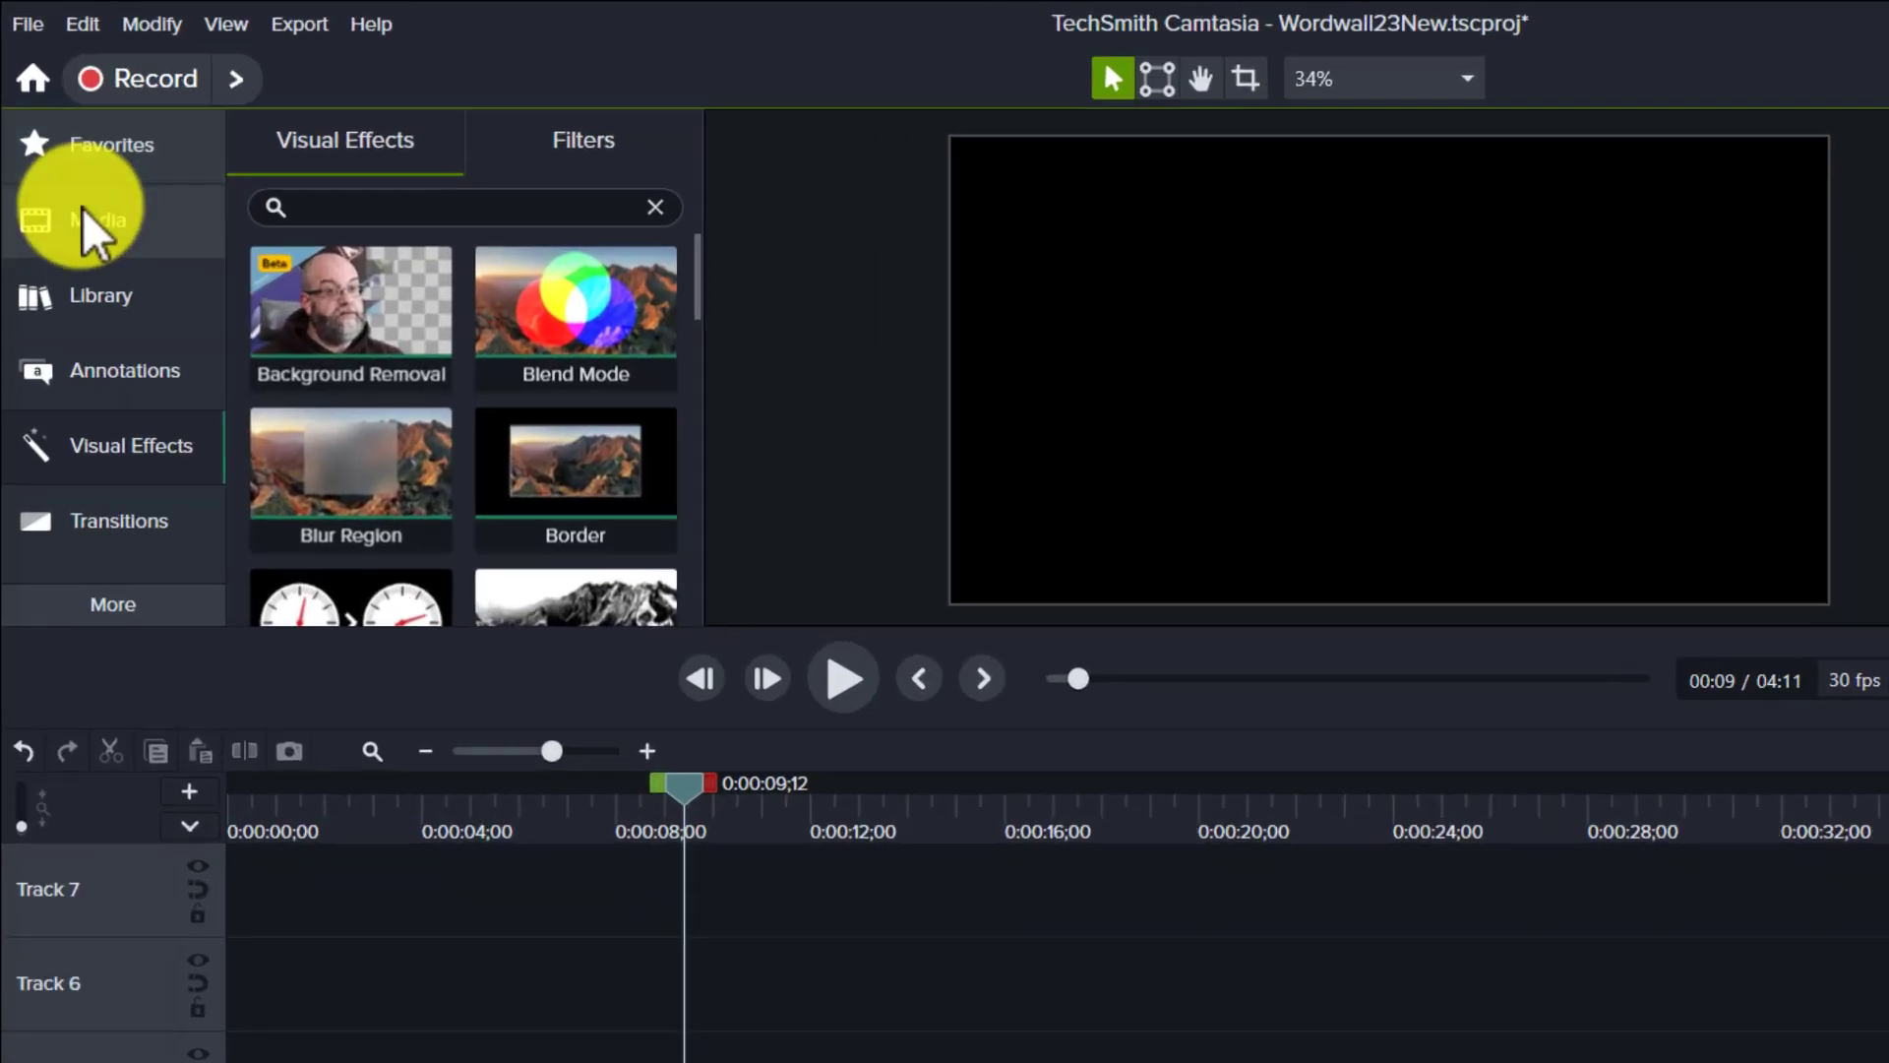
Add the green-screen video 20230127_110825.mp4 from the project media to the timeline, aligned to the start.
left_click(93, 231)
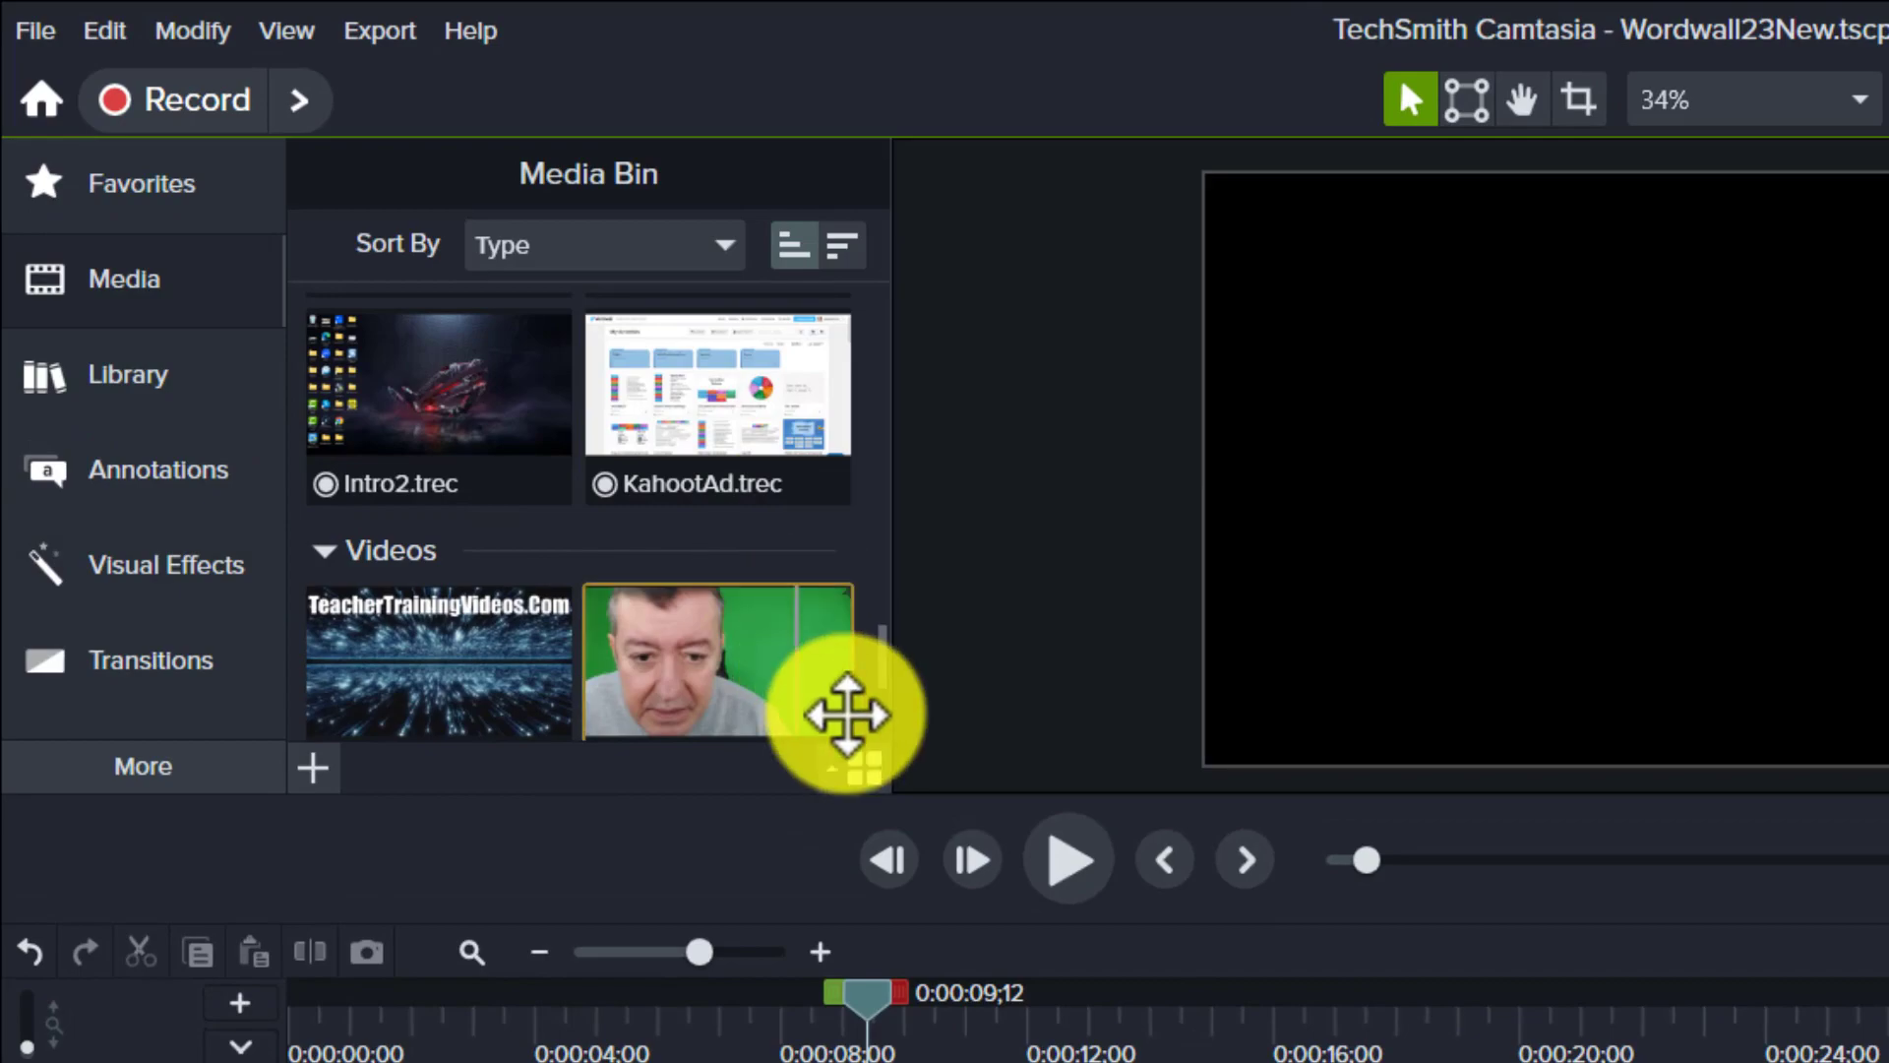
mouse_move(696, 686)
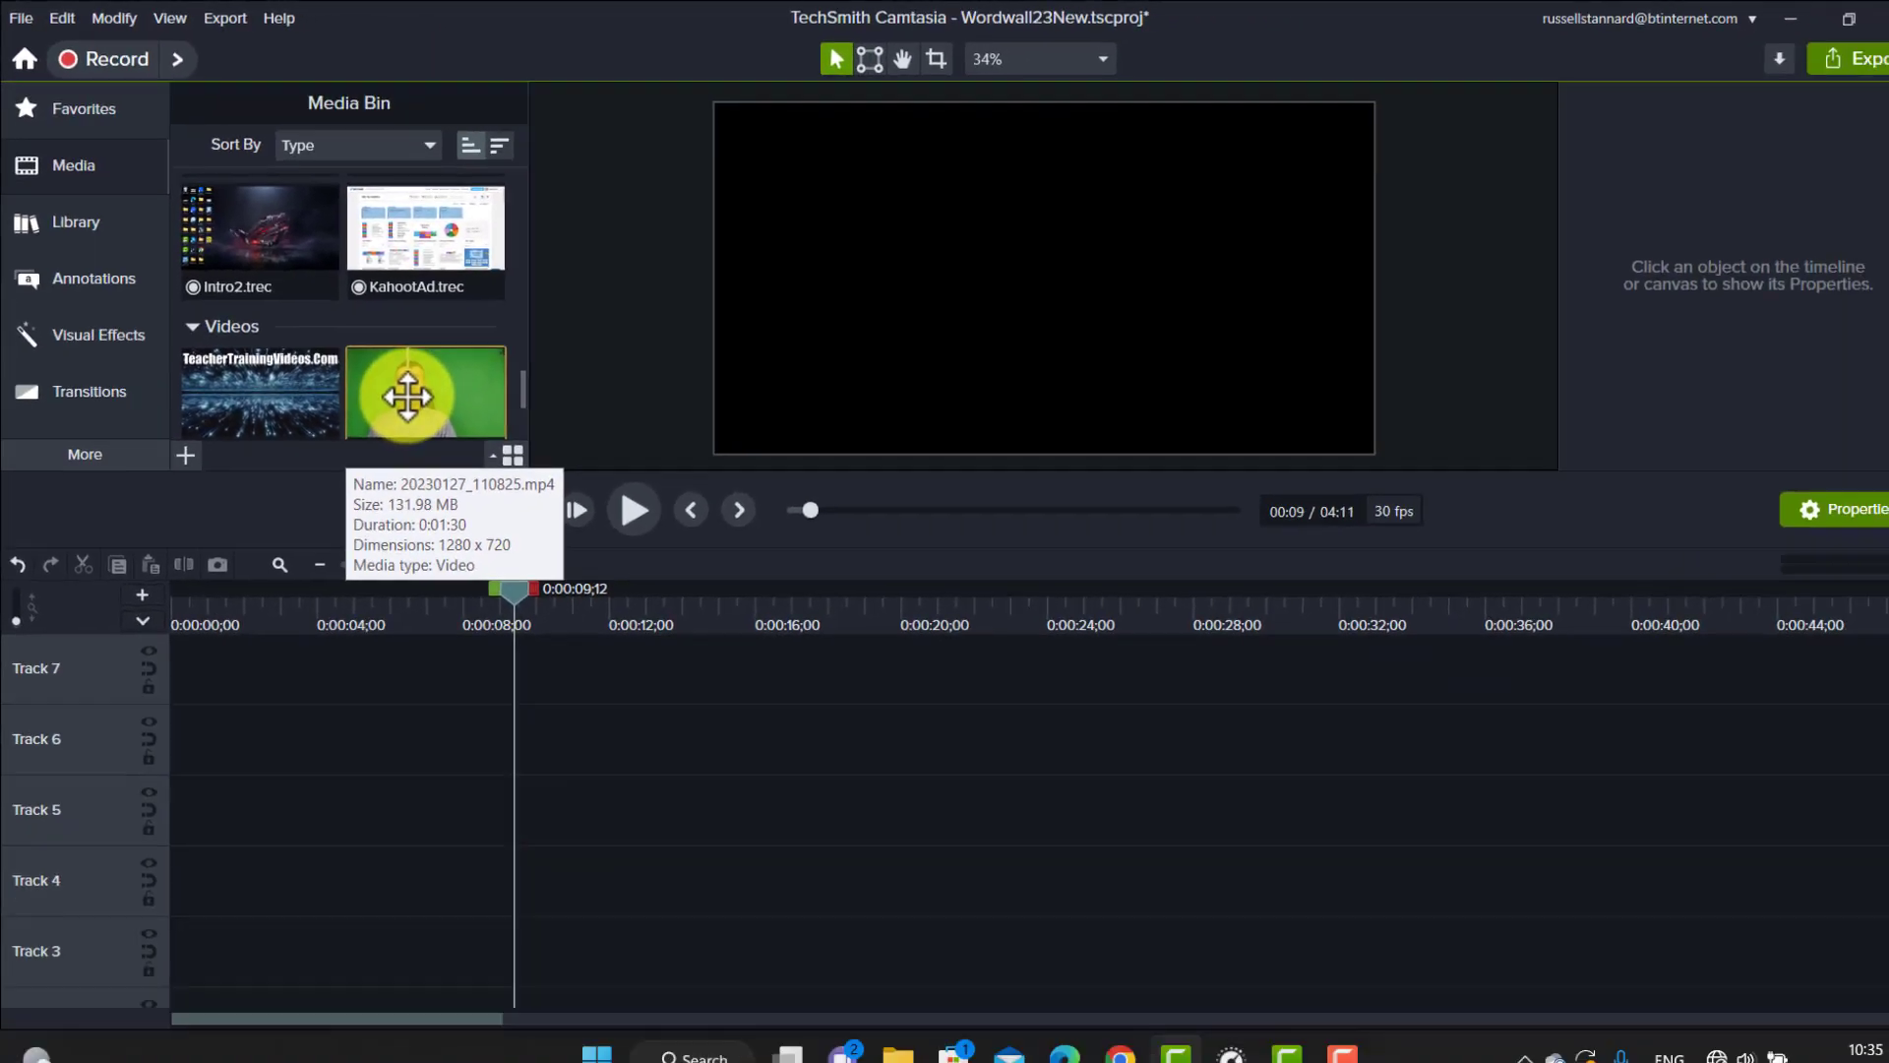
left_click_drag(617, 605, 391, 758)
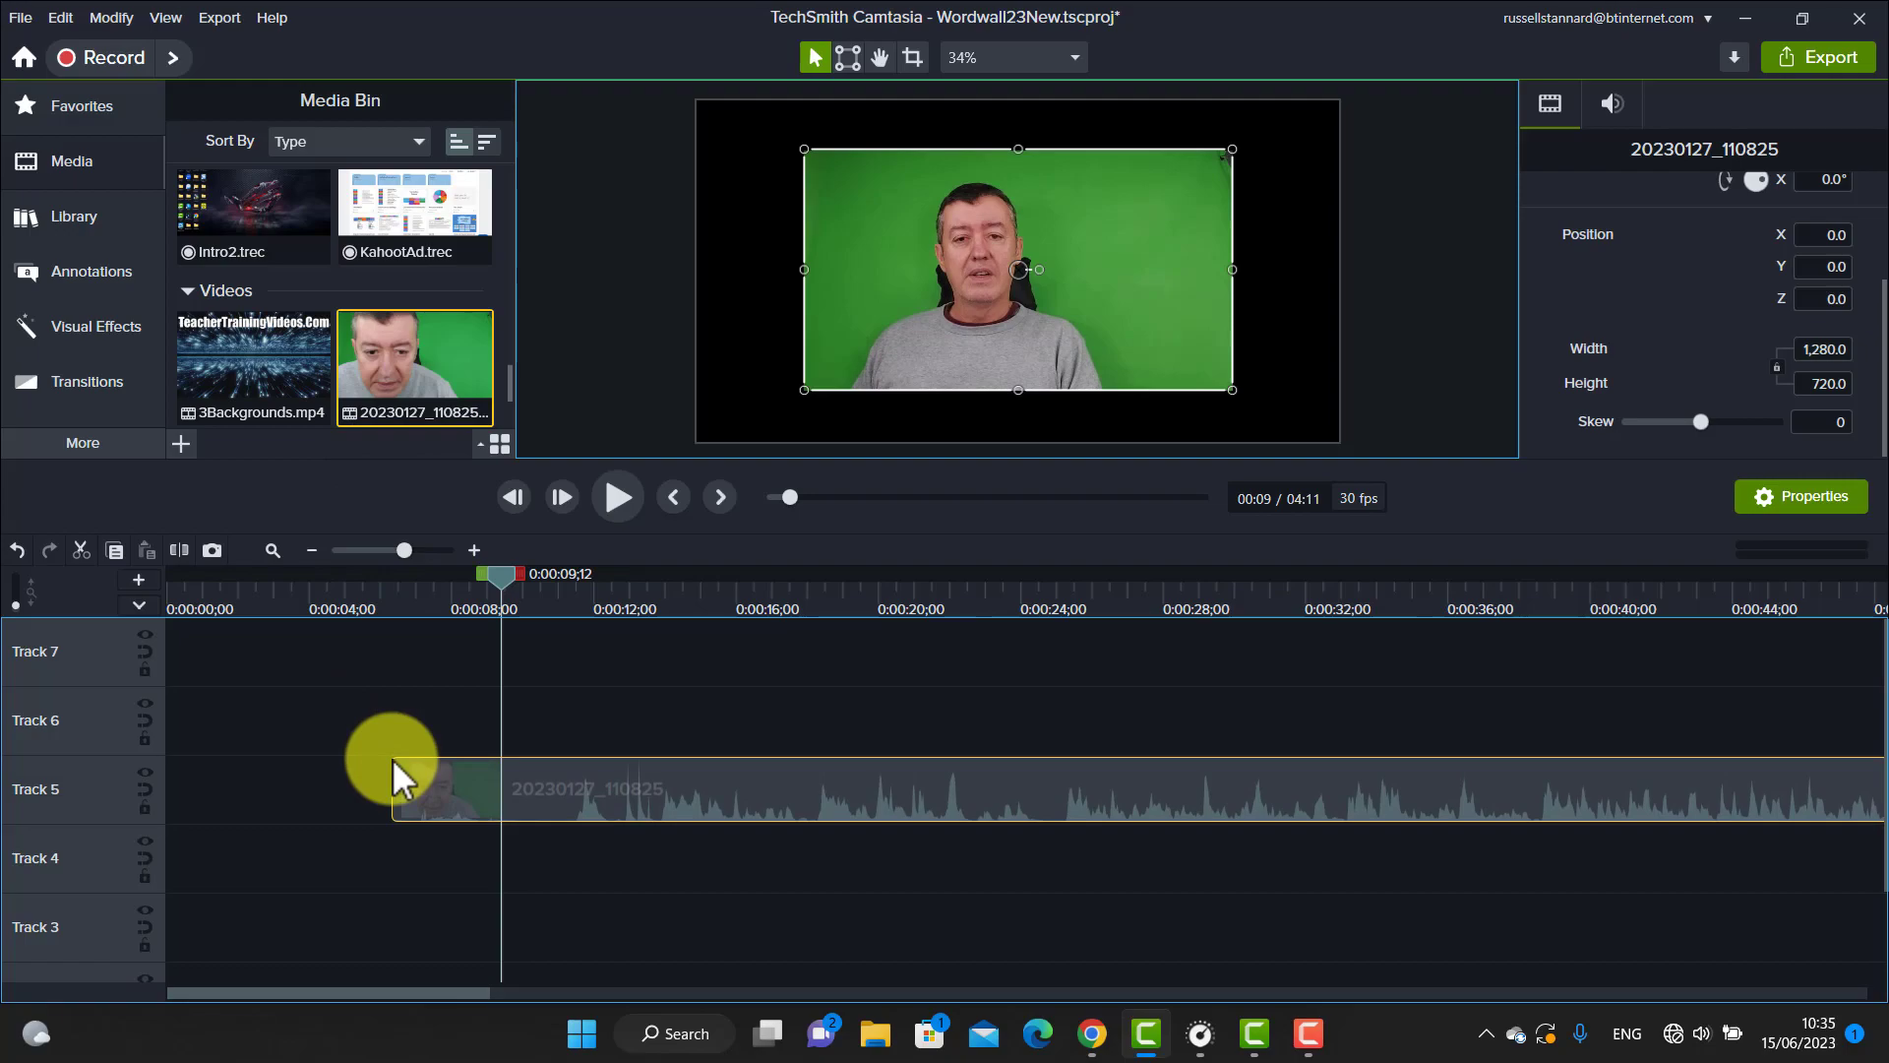
left_click_drag(392, 758, 148, 940)
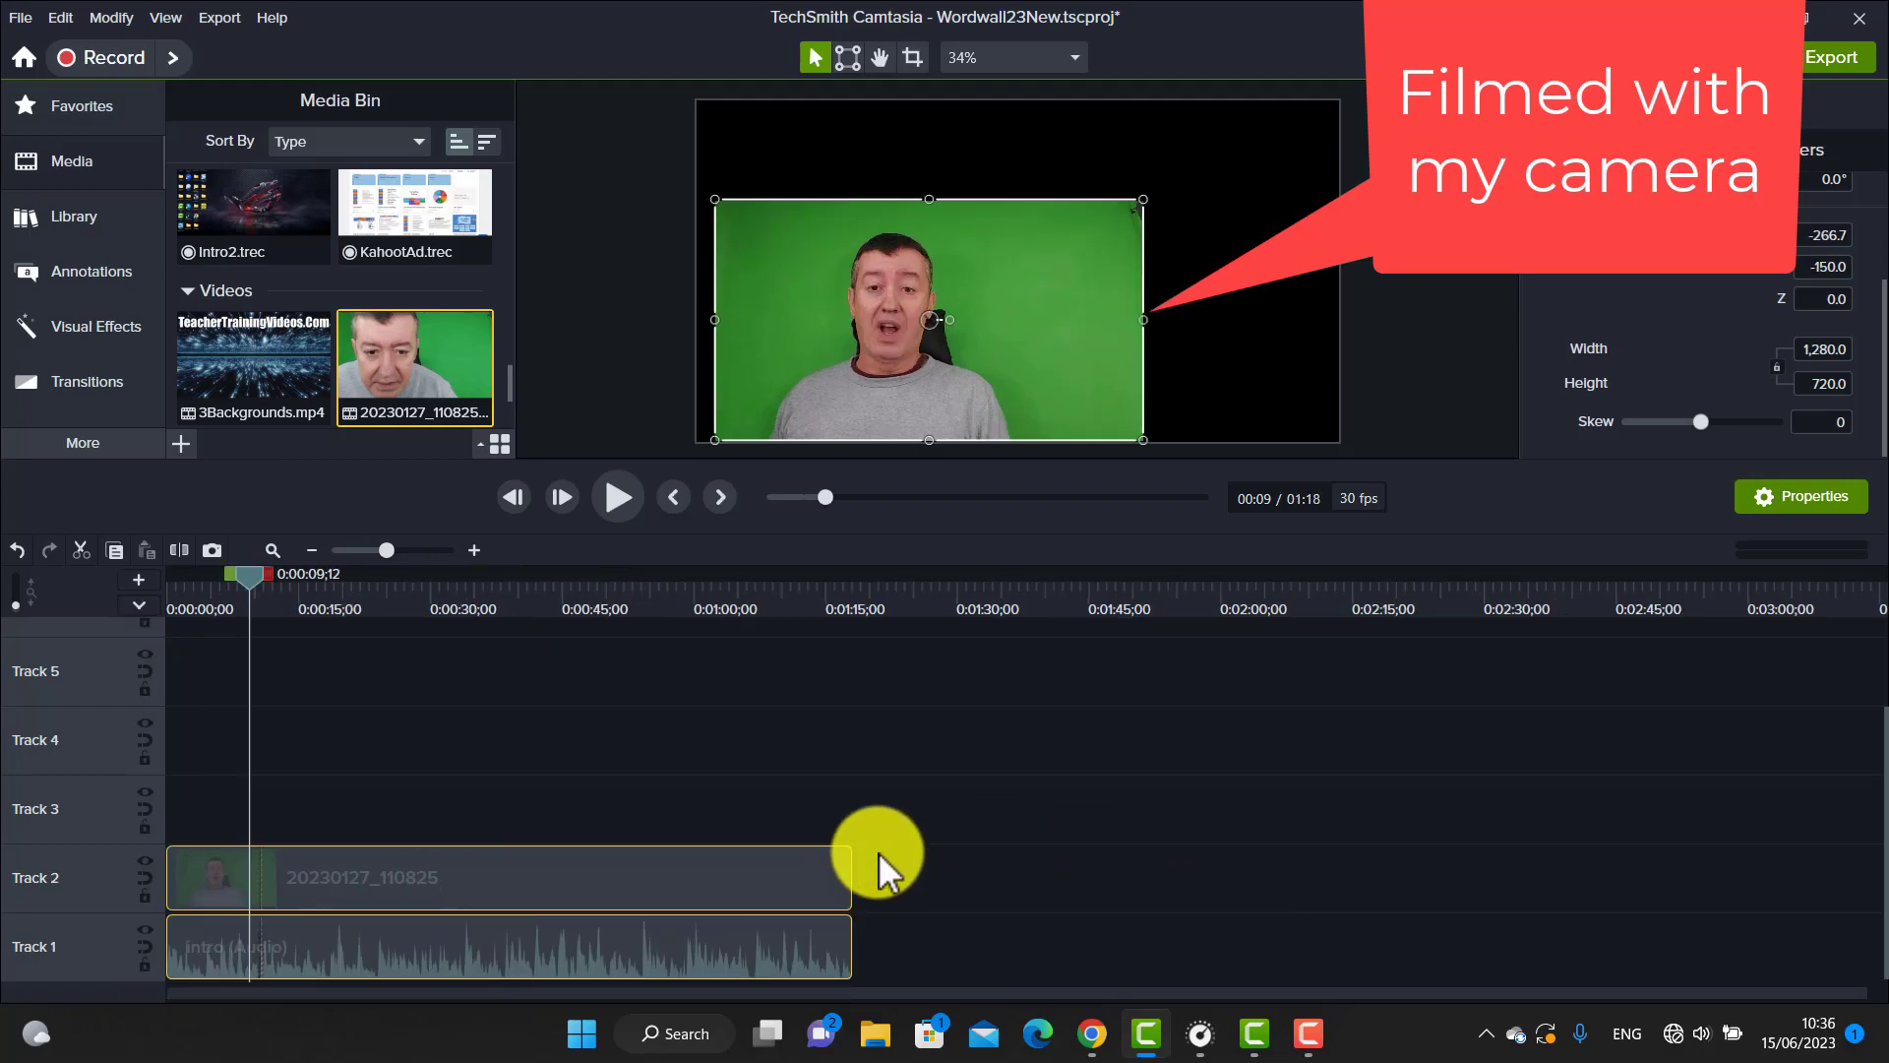
Move the green-screen video and its separate audio clip up one track each, to Tracks 3 and 2, leaving Track 1 empty.
left_click_drag(877, 853, 531, 979)
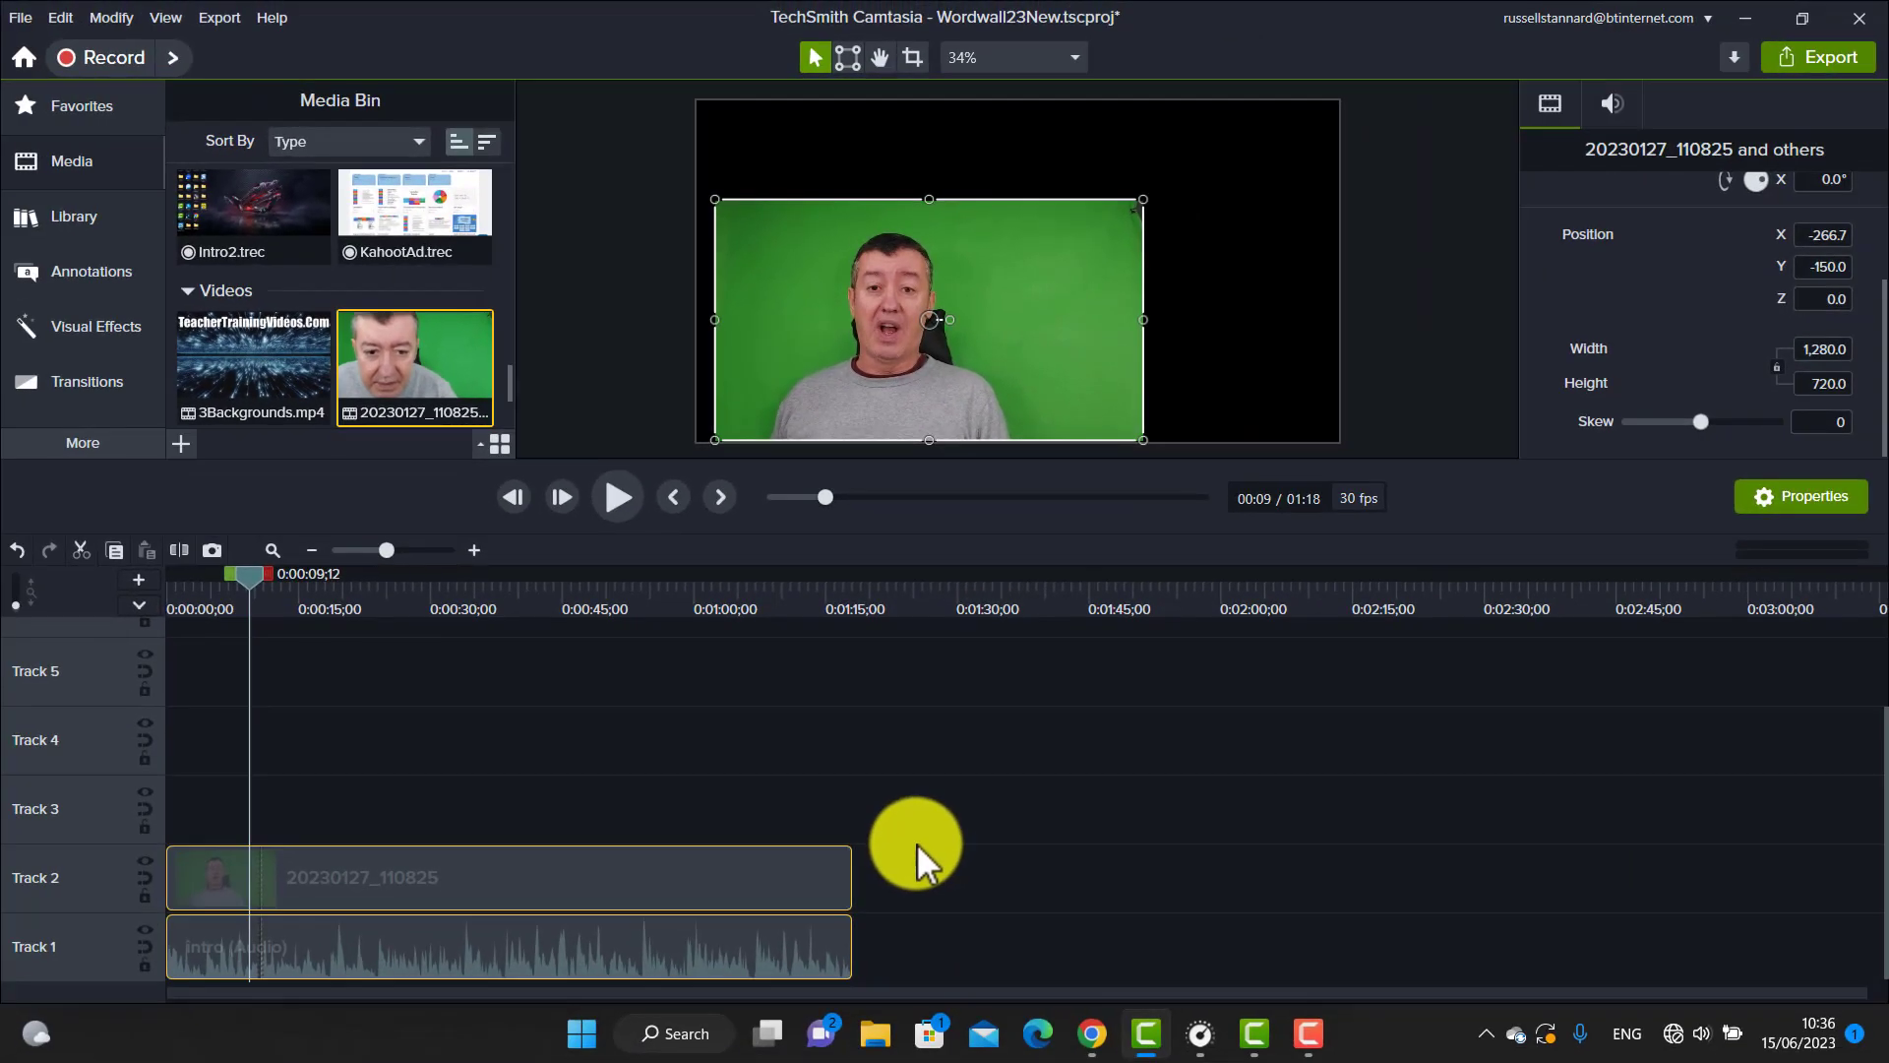
left_click(909, 853)
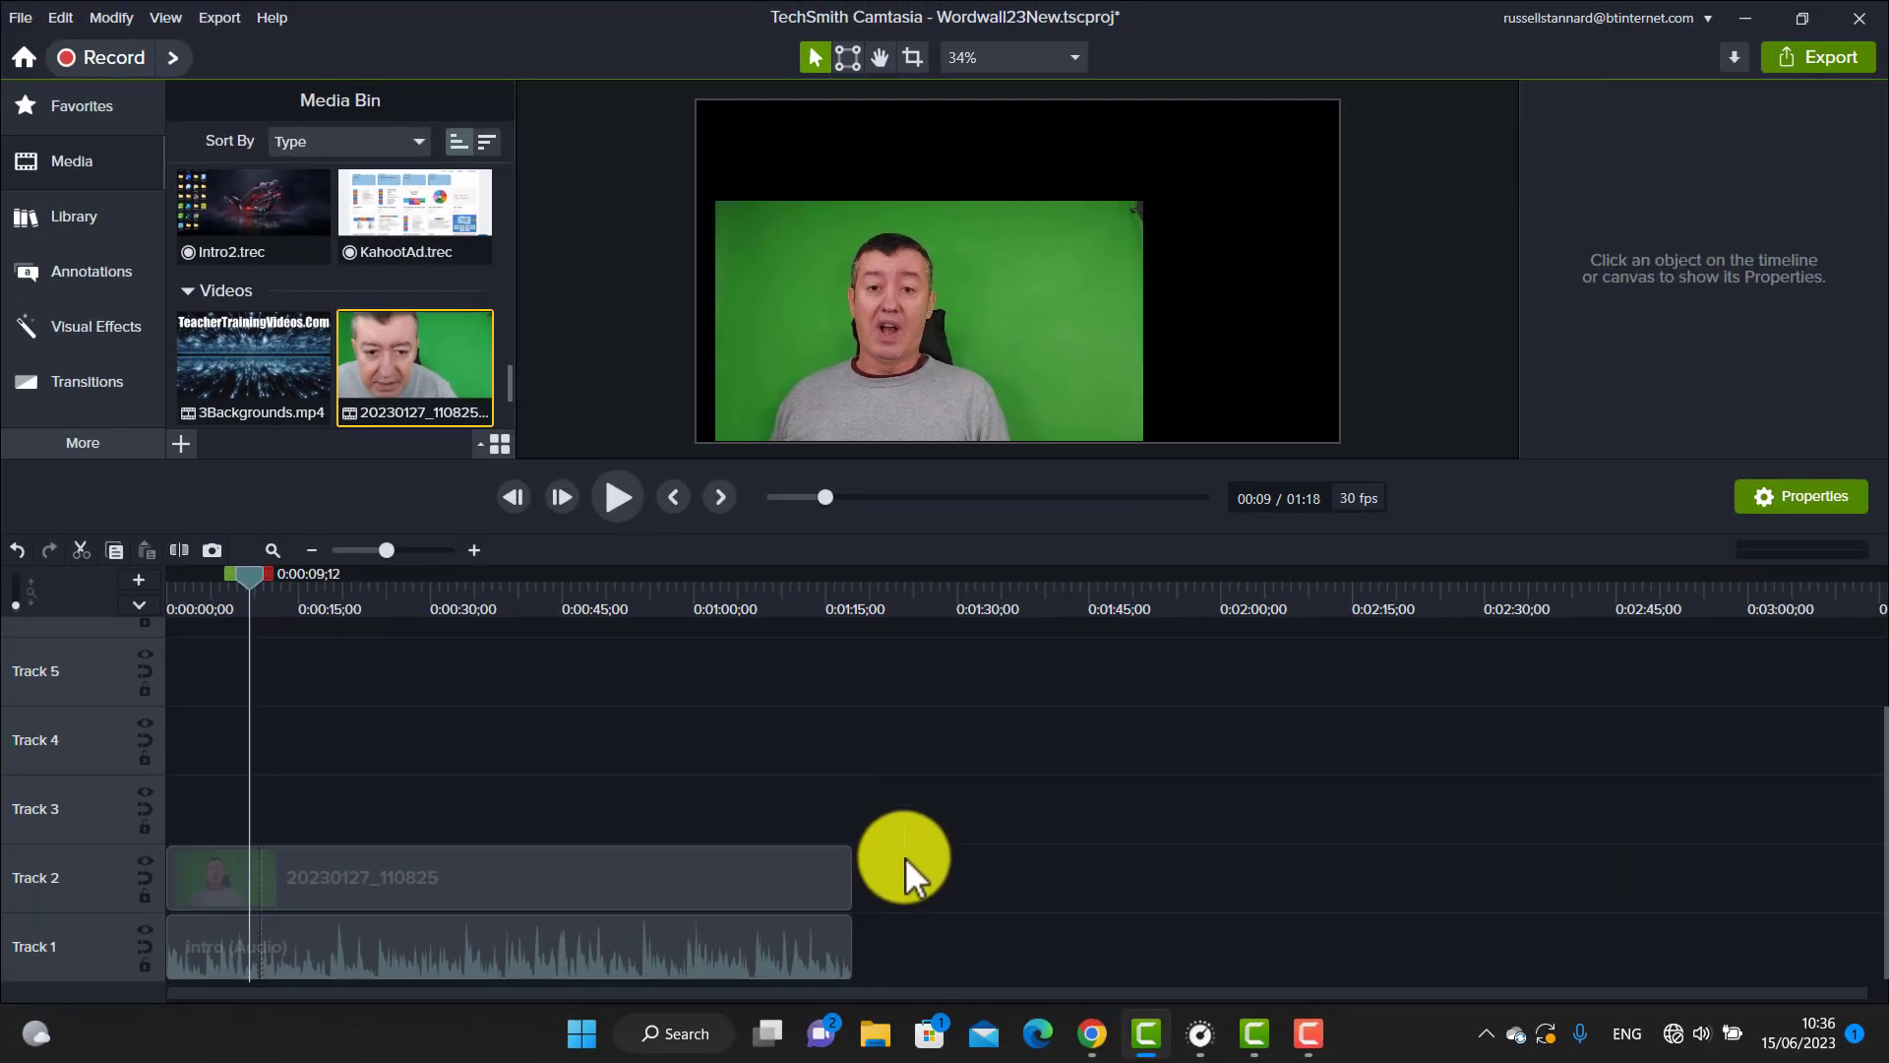
left_click_drag(878, 947, 571, 890)
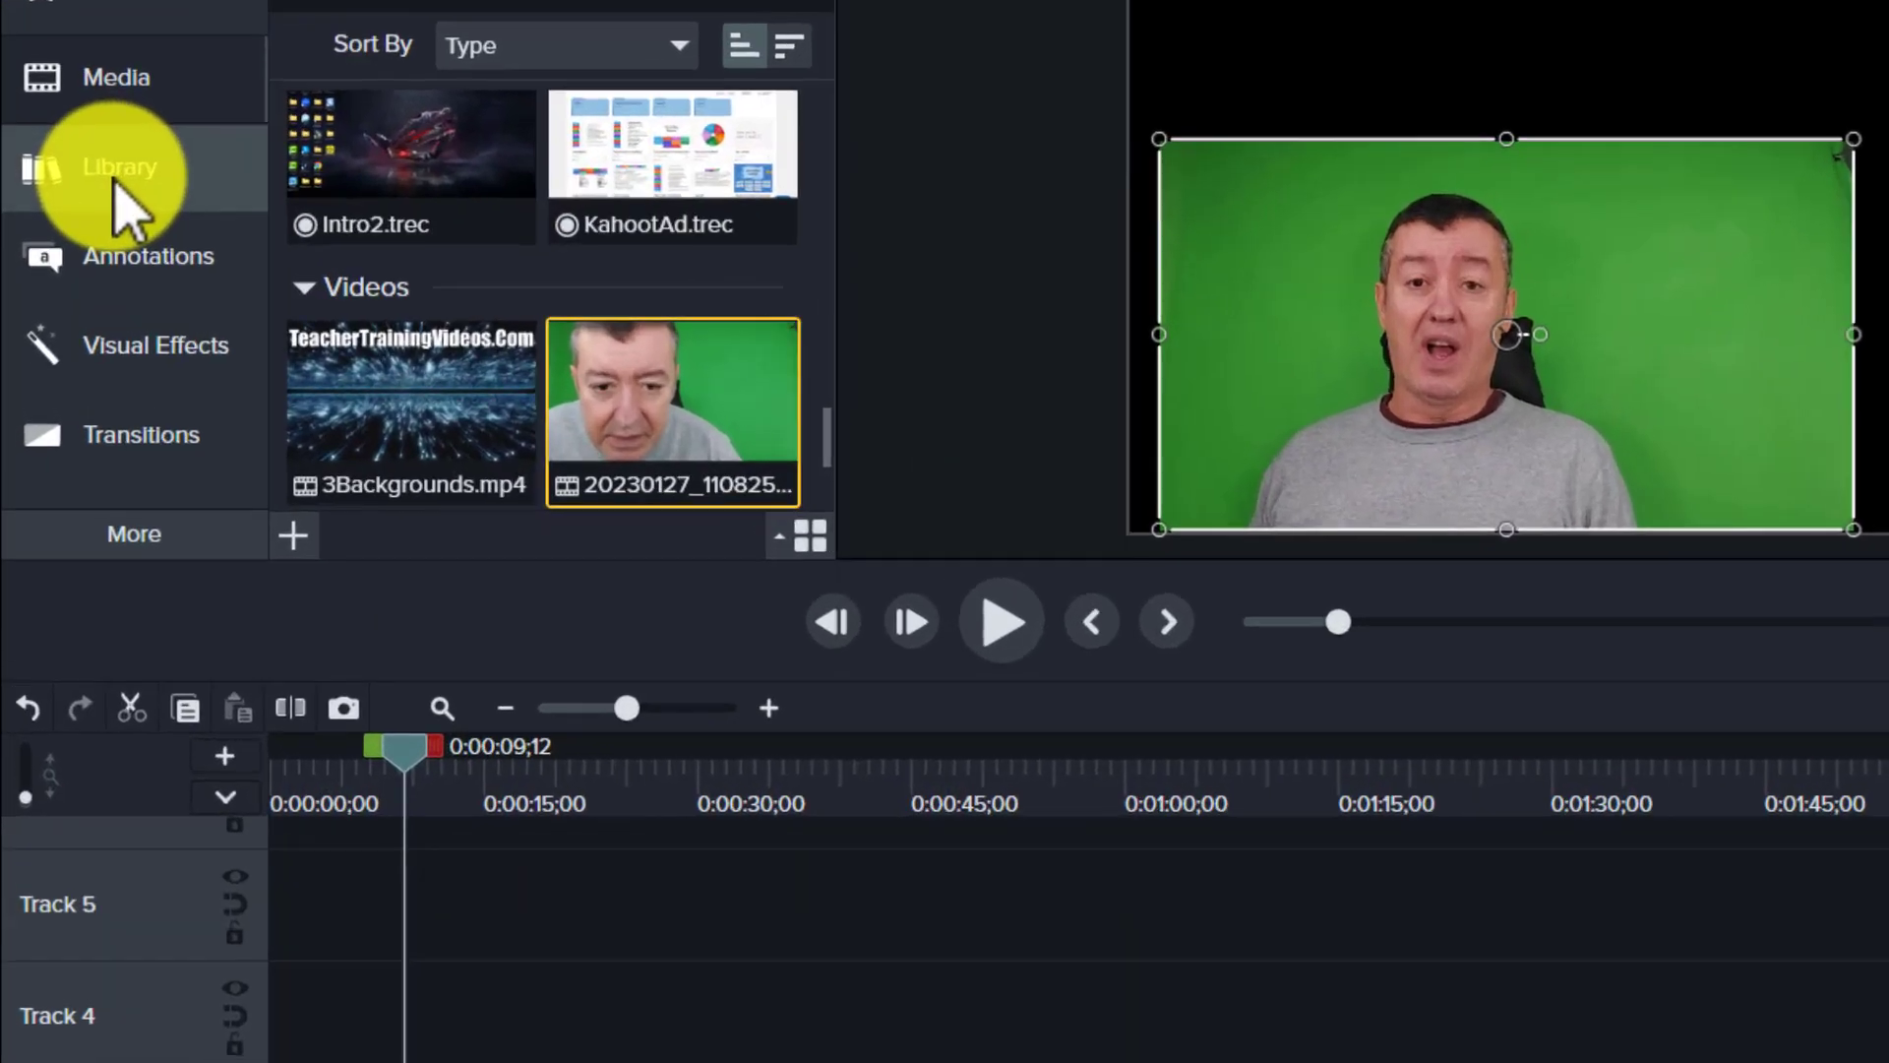
Add the positionalgradient dynamic background from the library to Track 1 and extend it to the end of the green-screen video.
left_click(78, 219)
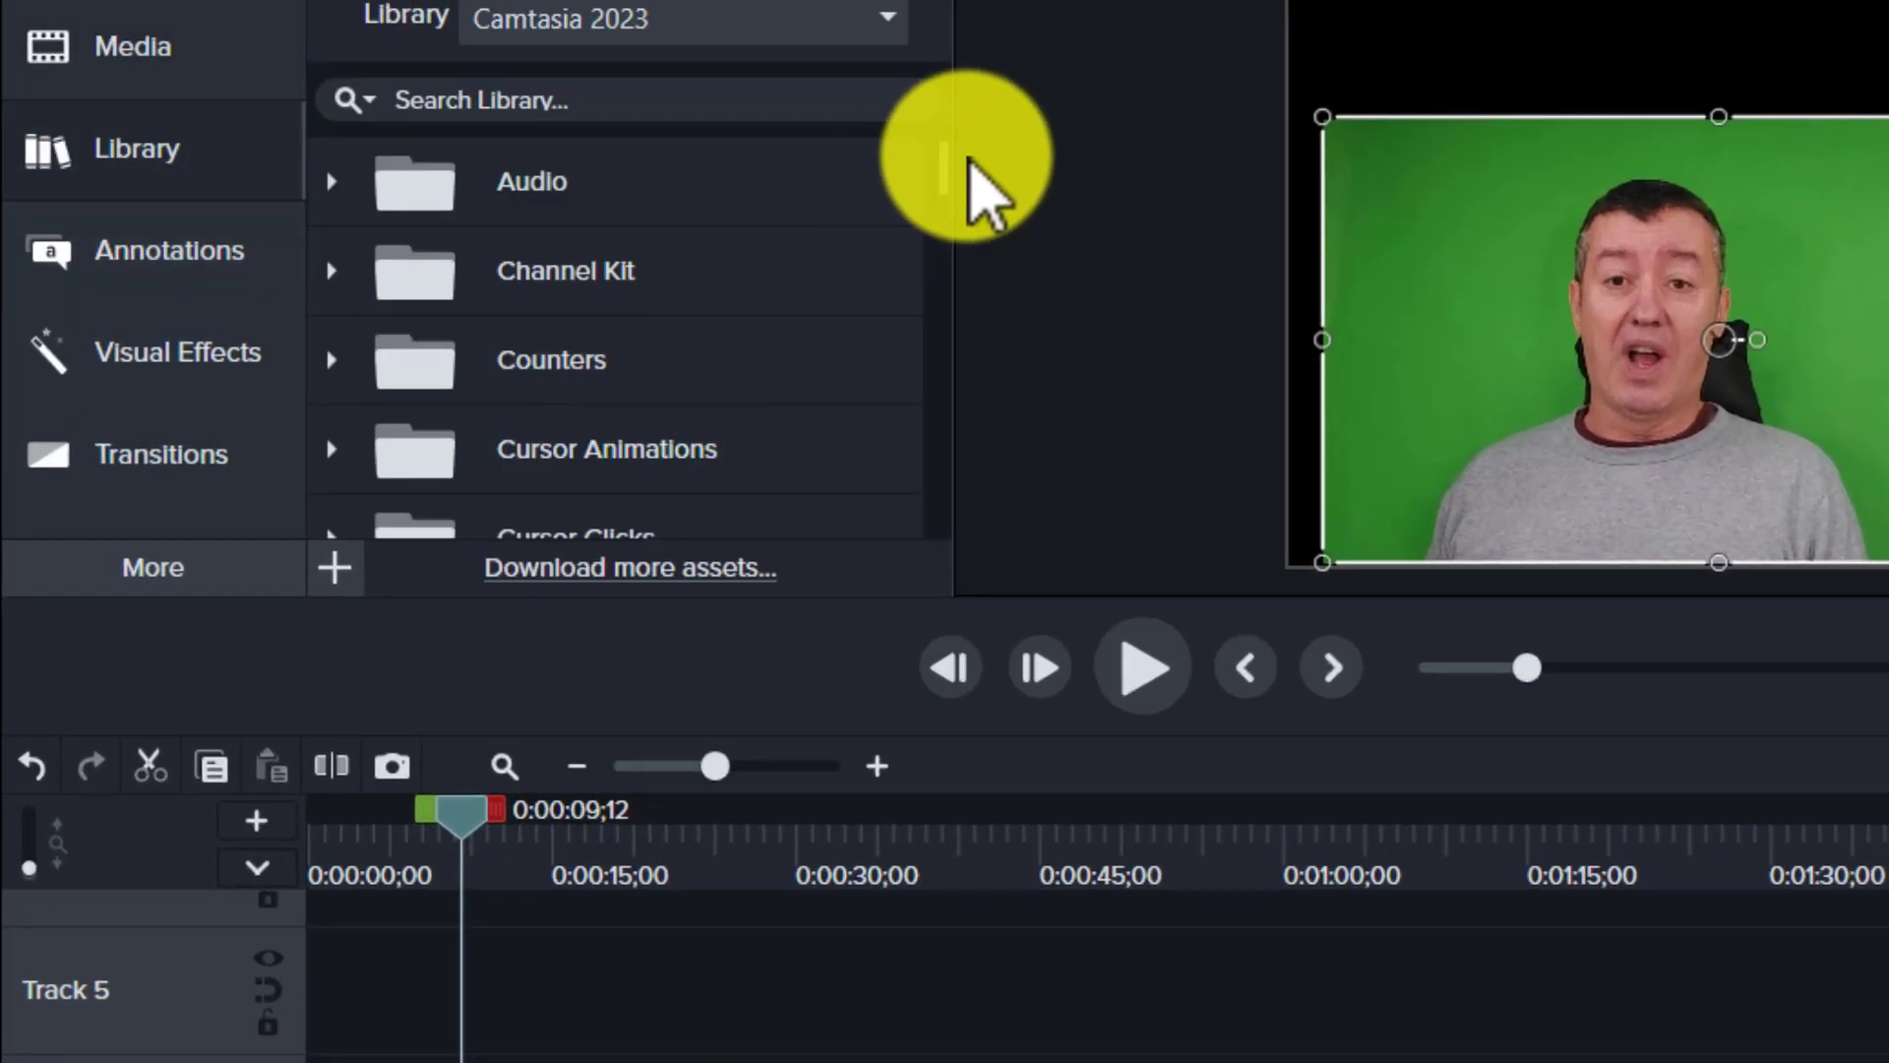
scroll(947, 175, "down", 1)
scroll(959, 207, "down", 3)
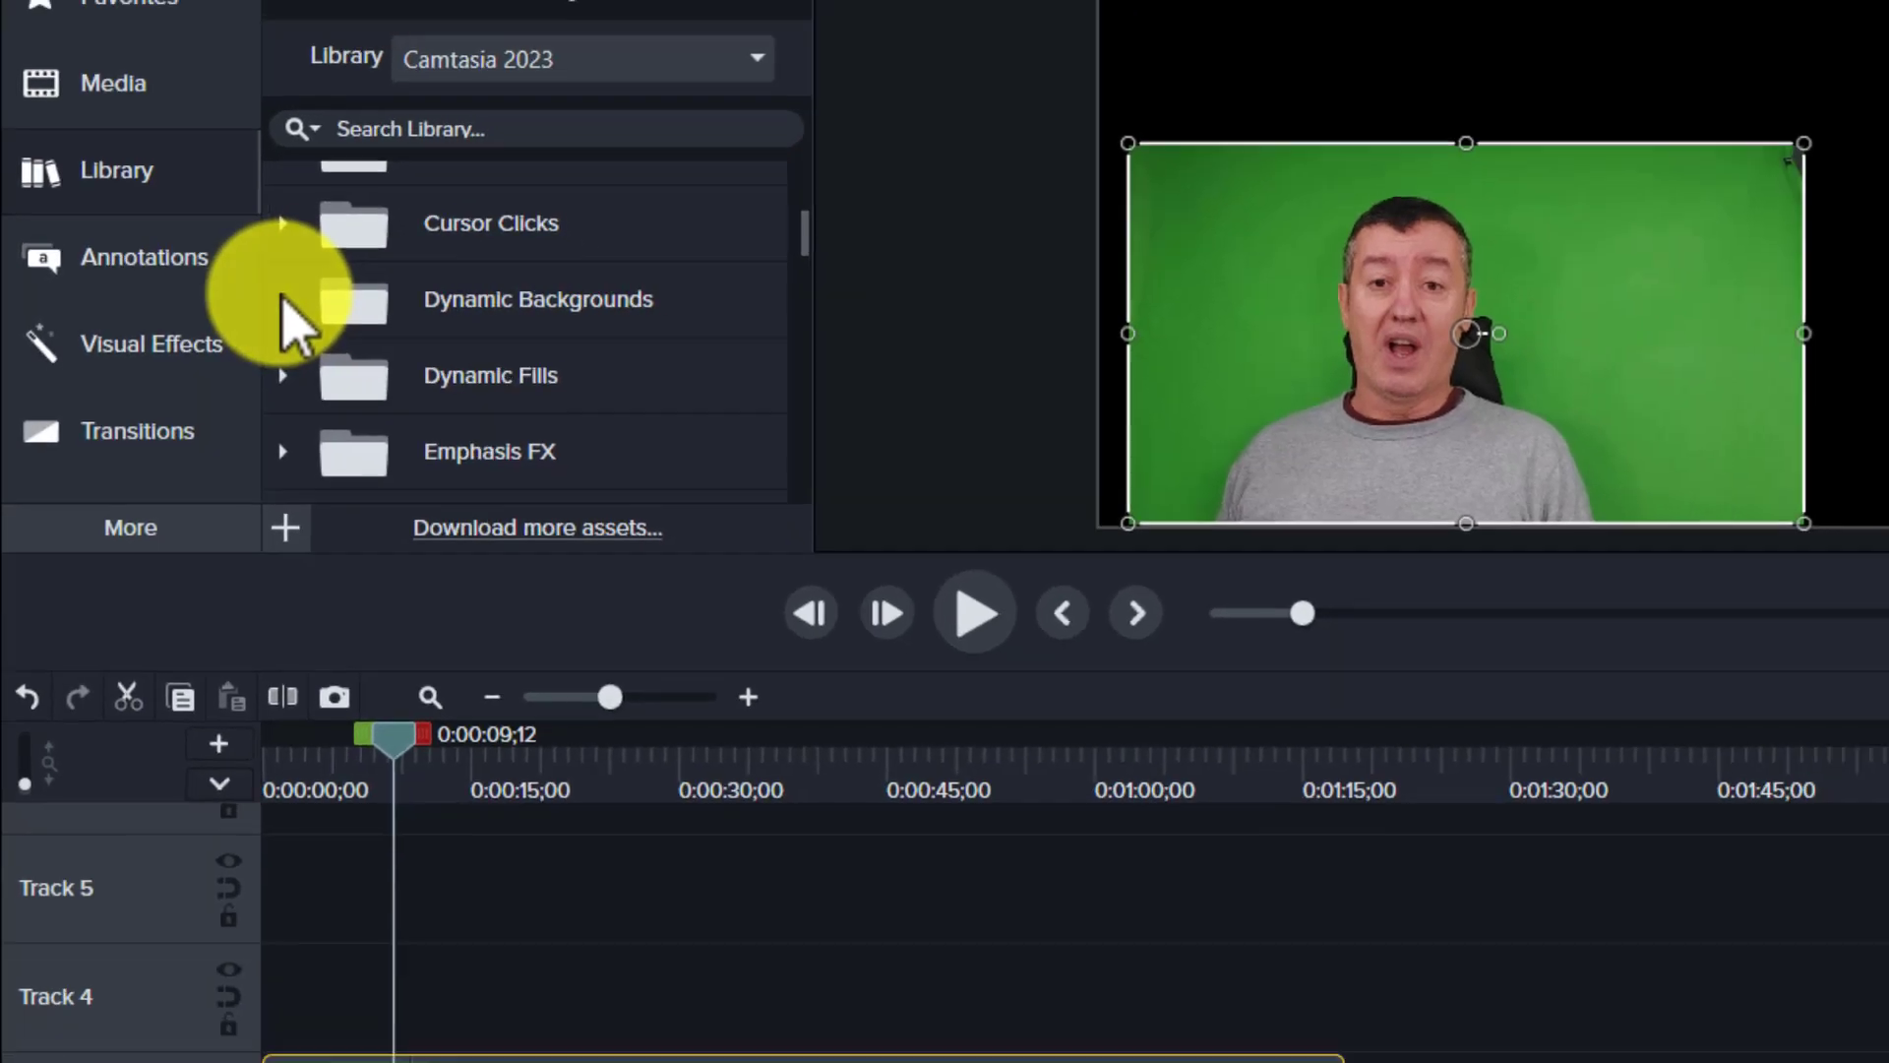
left_click(332, 299)
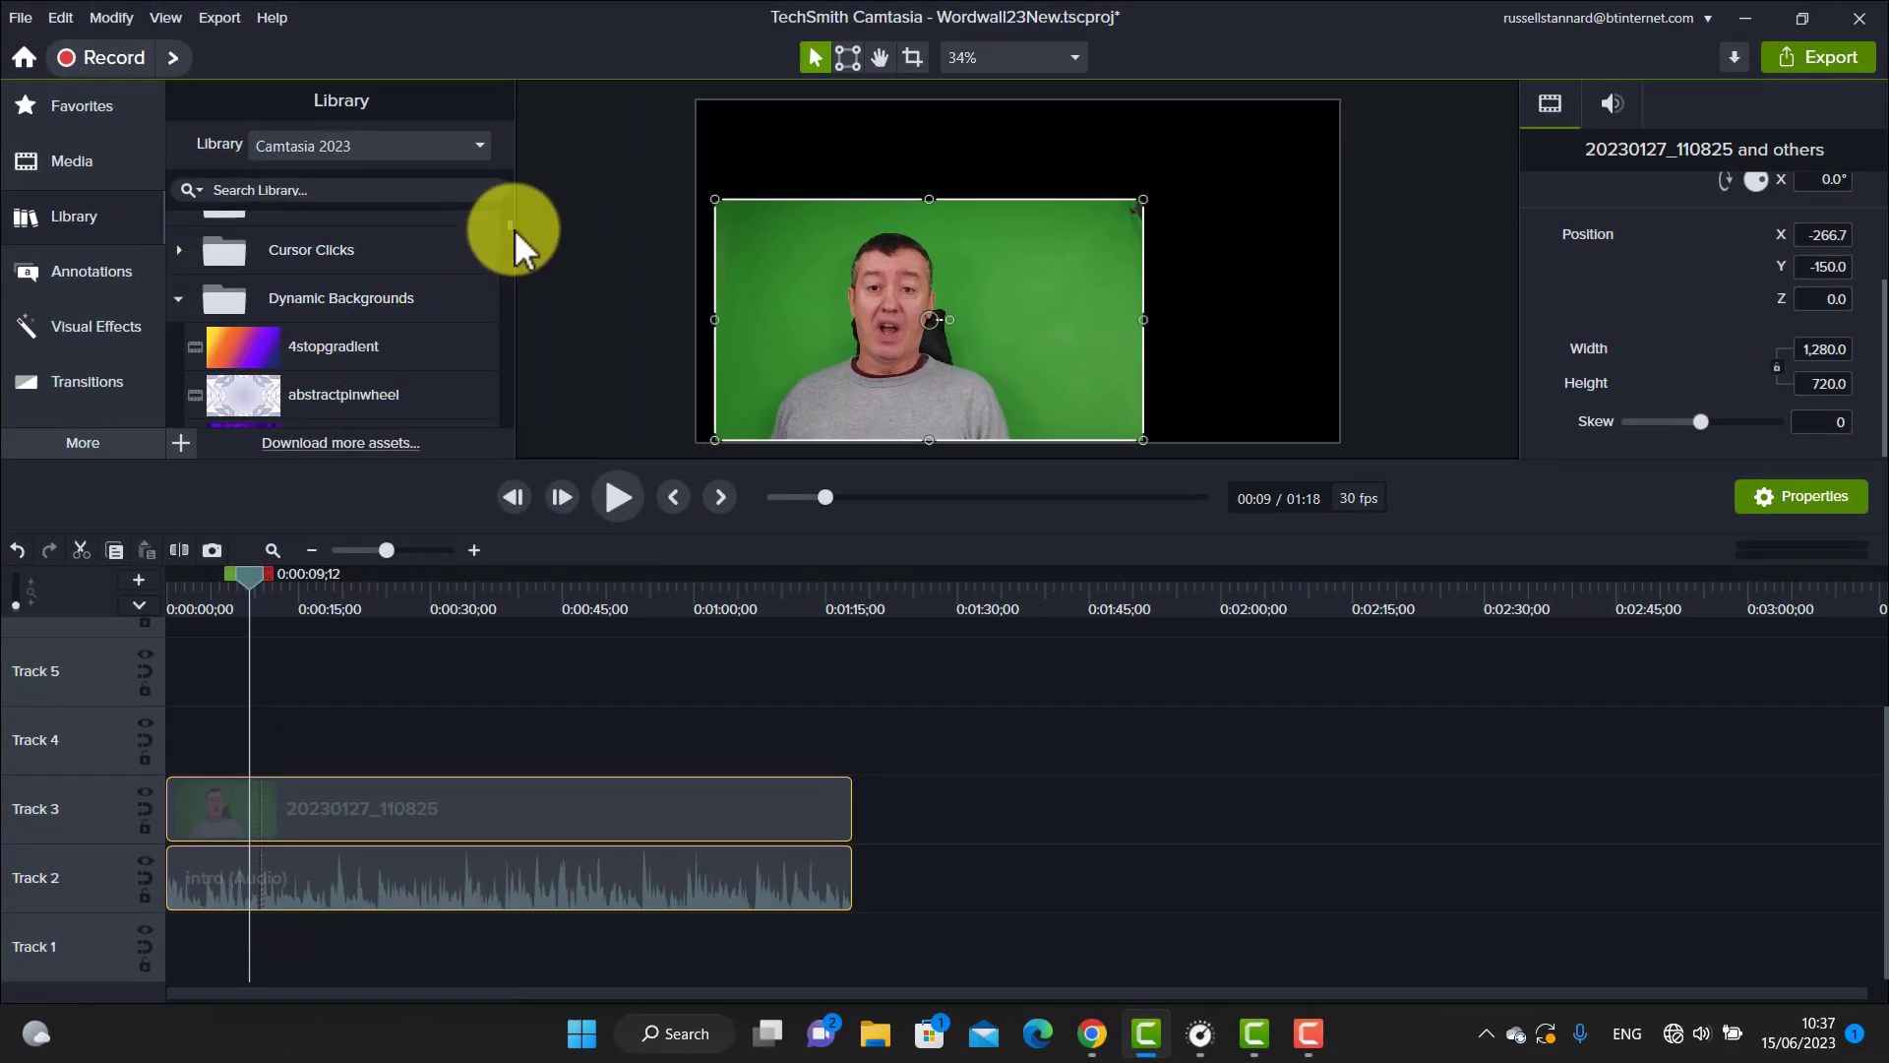
scroll(507, 230, "down", 4)
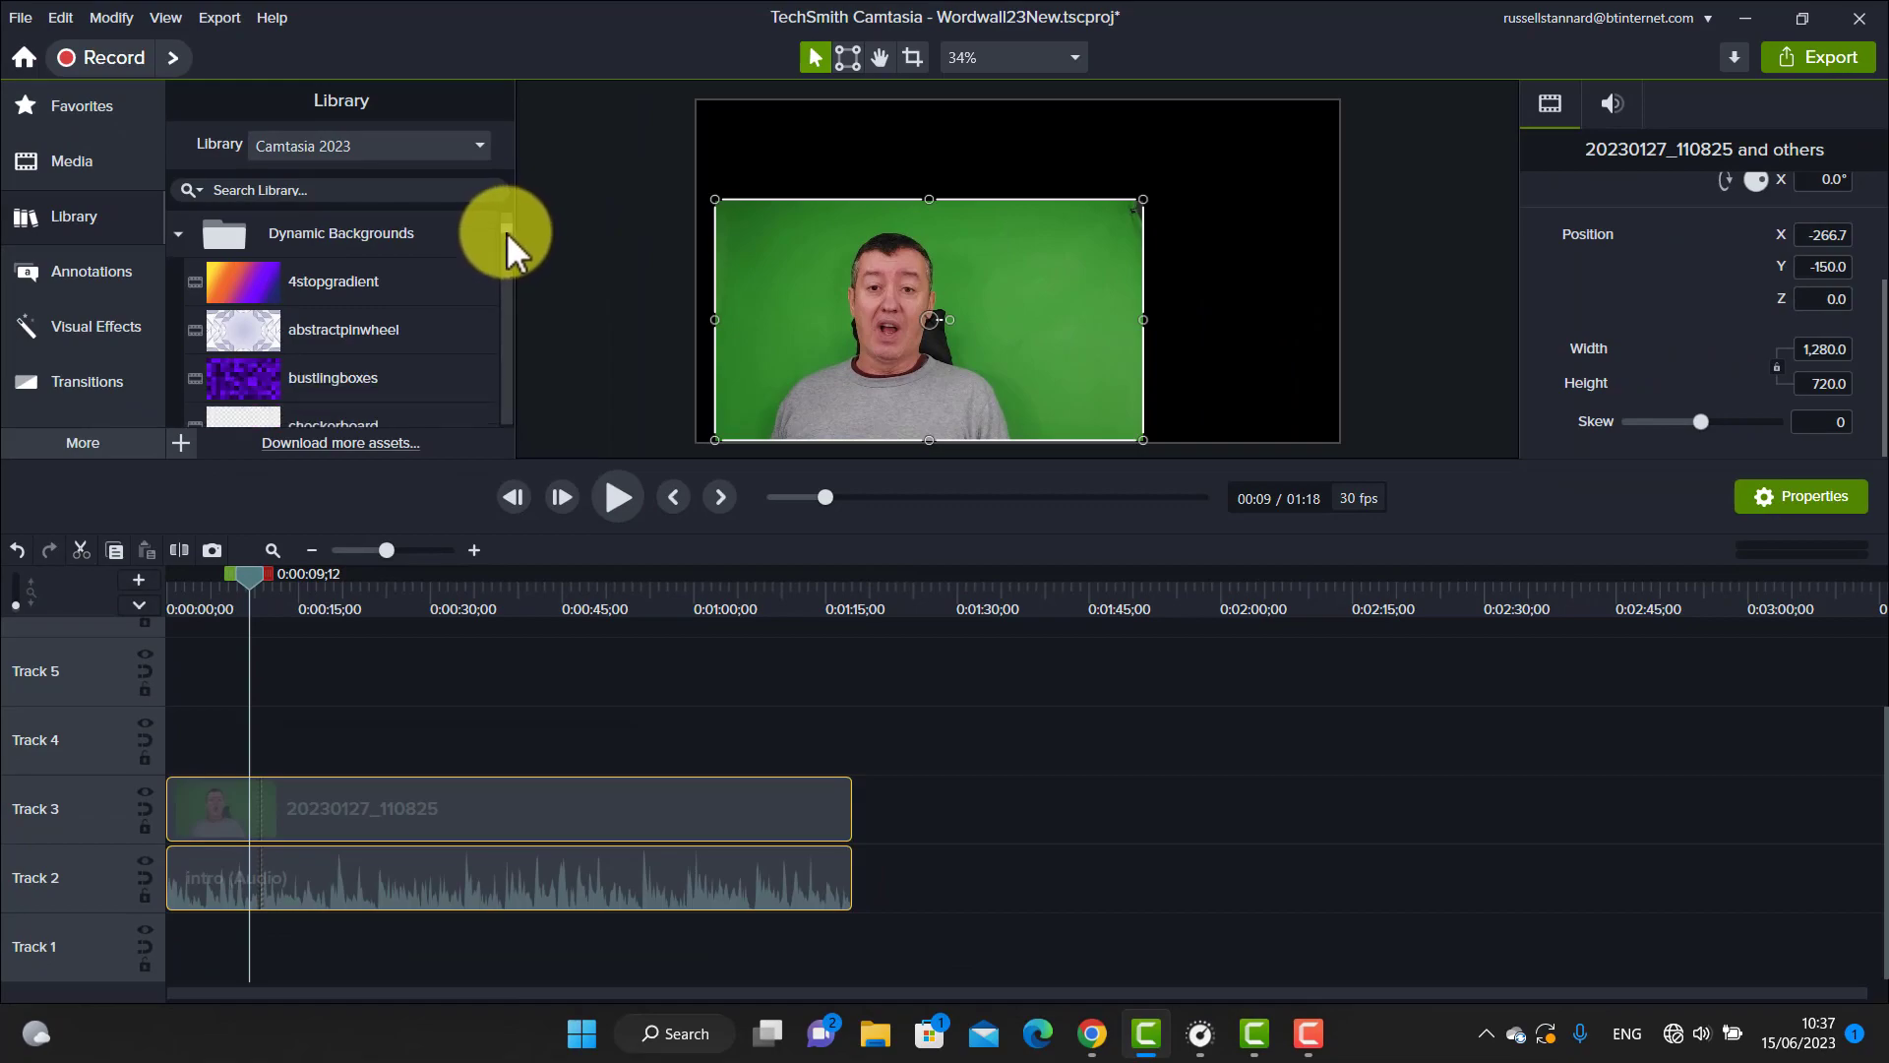
left_click_drag(506, 238, 505, 273)
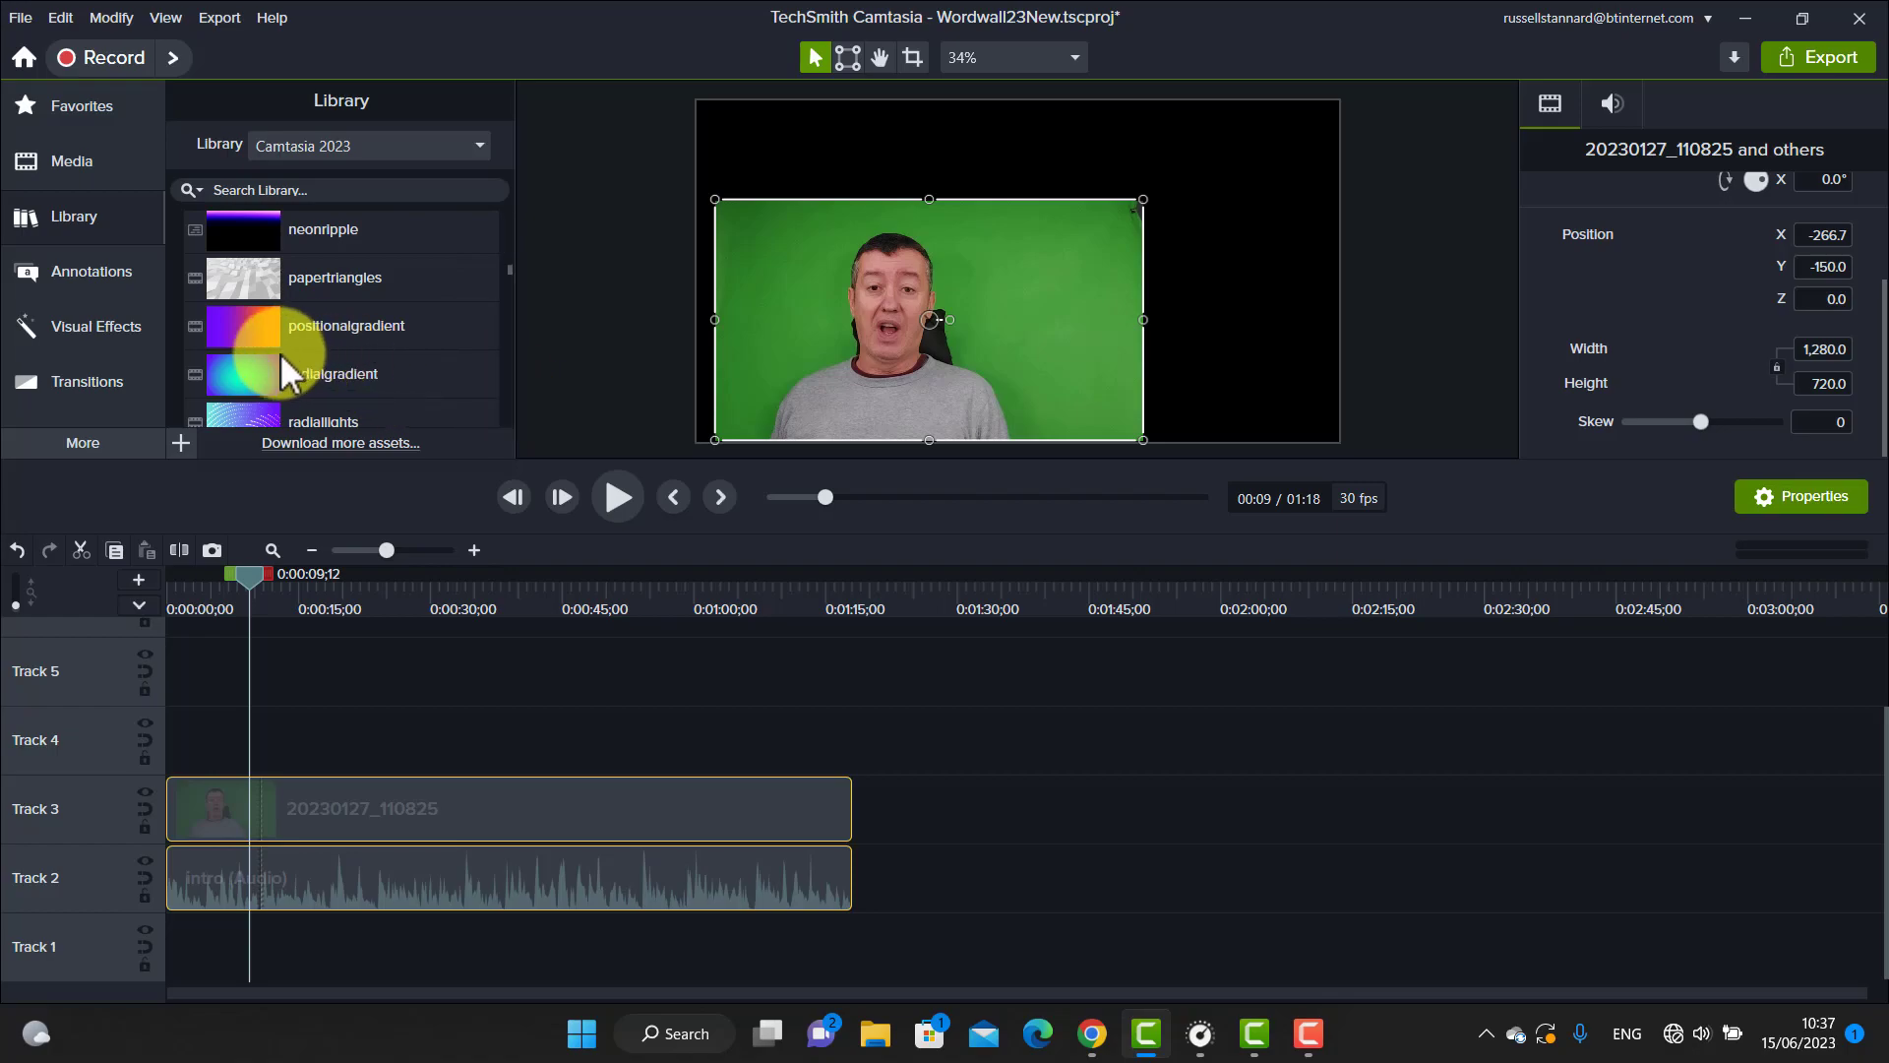
left_click_drag(228, 333, 145, 977)
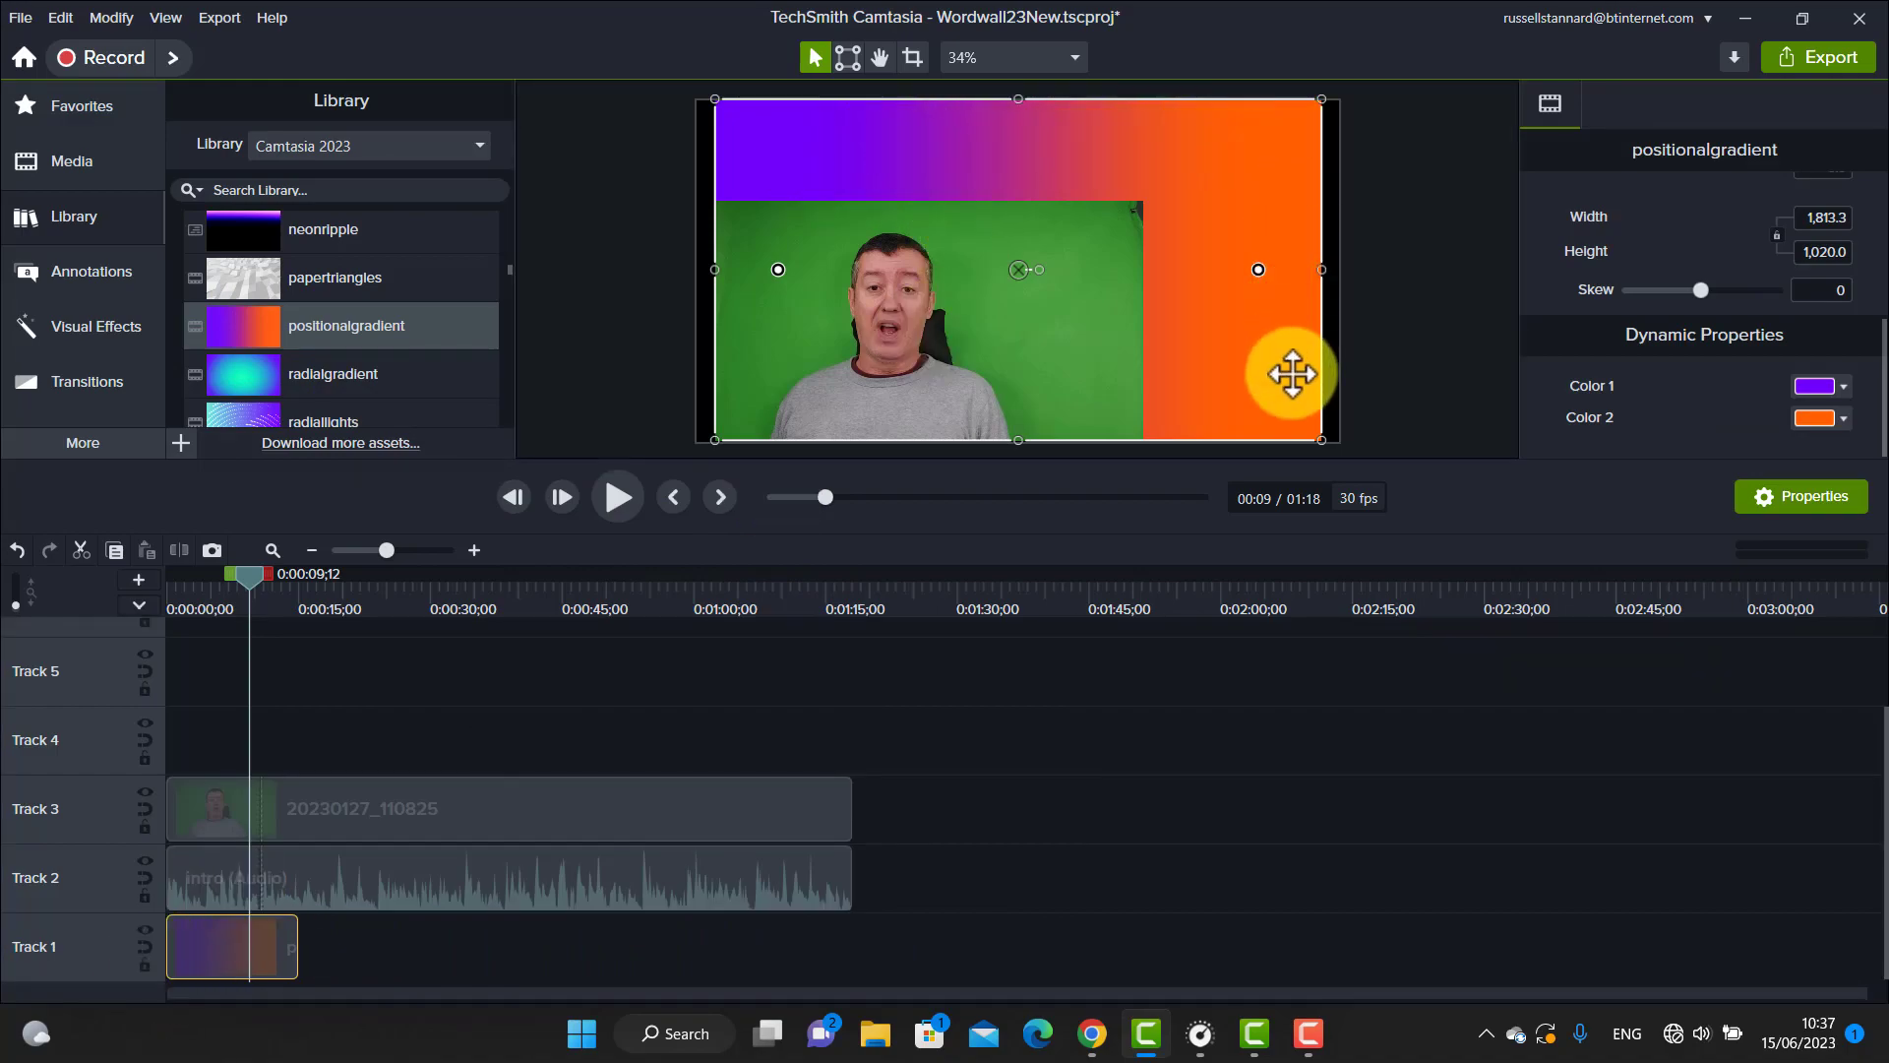
left_click_drag(291, 953, 848, 992)
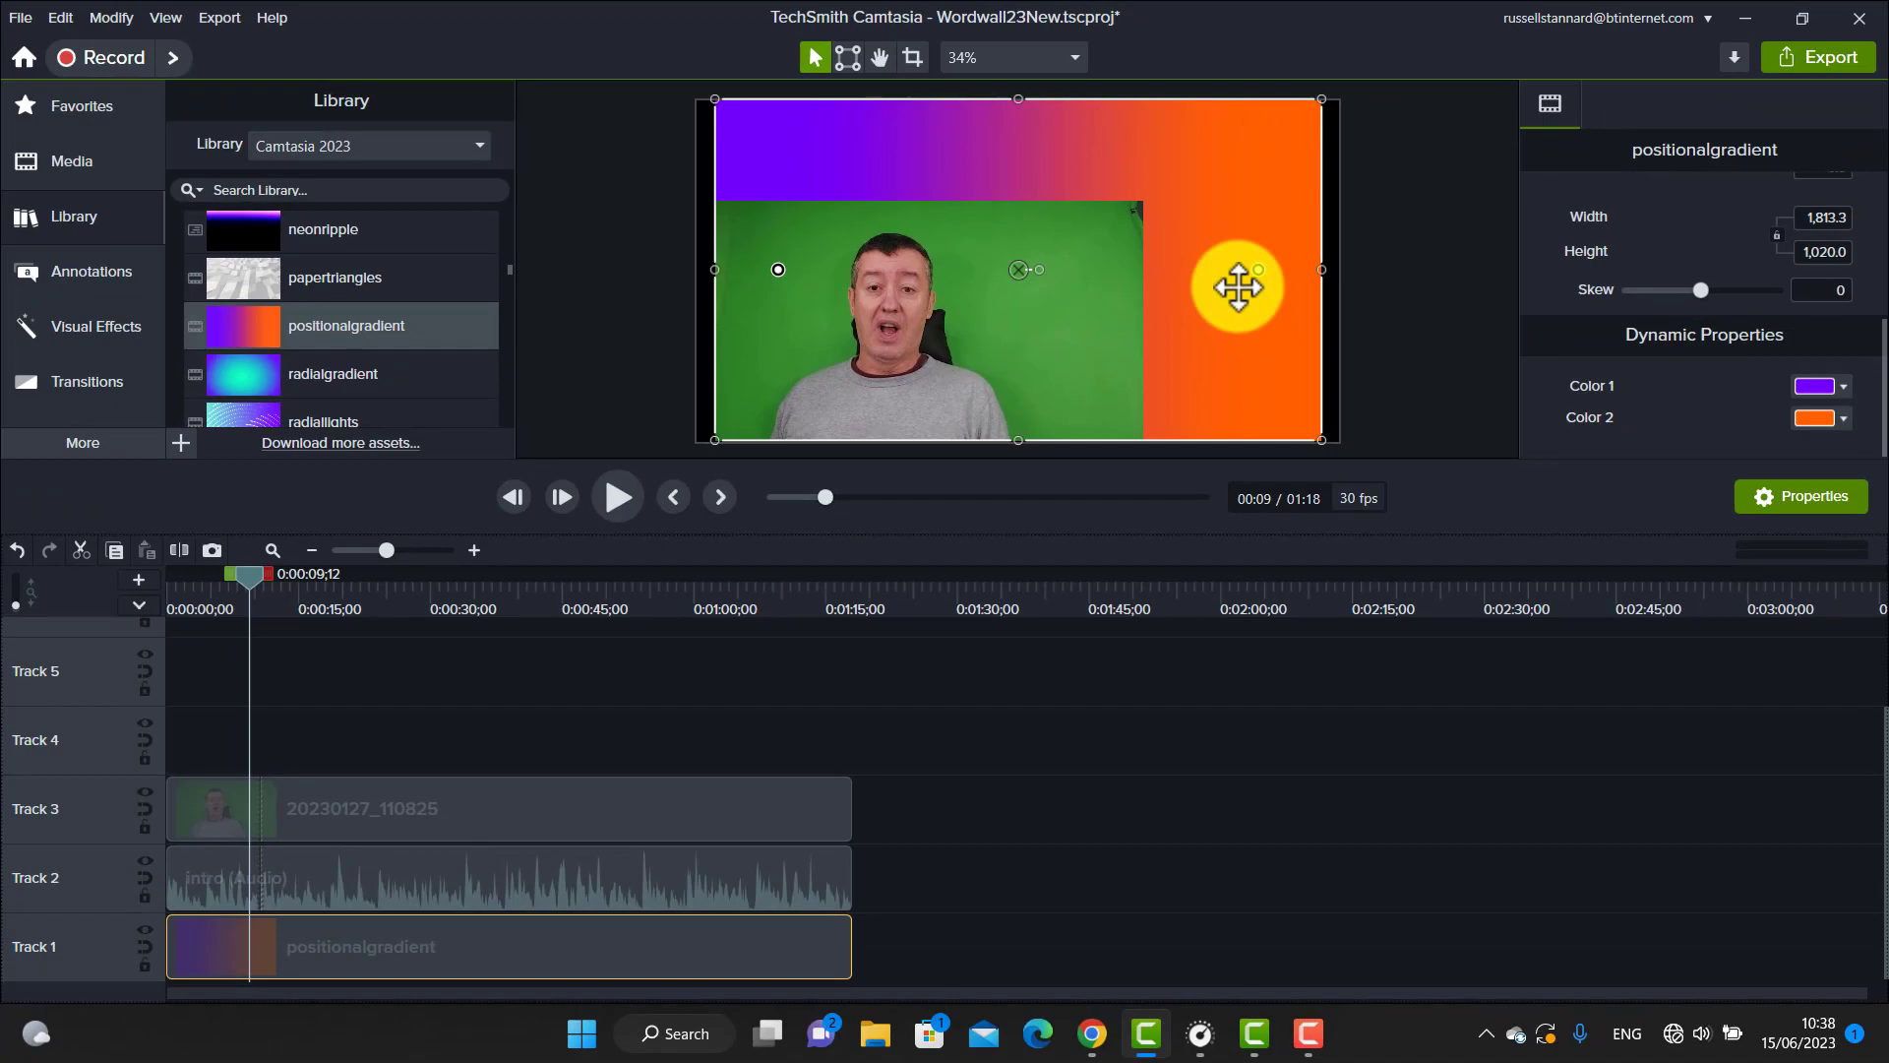
Crop both sides of the green-screen video closer to the presenter, to a width of about 783.
left_click(907, 57)
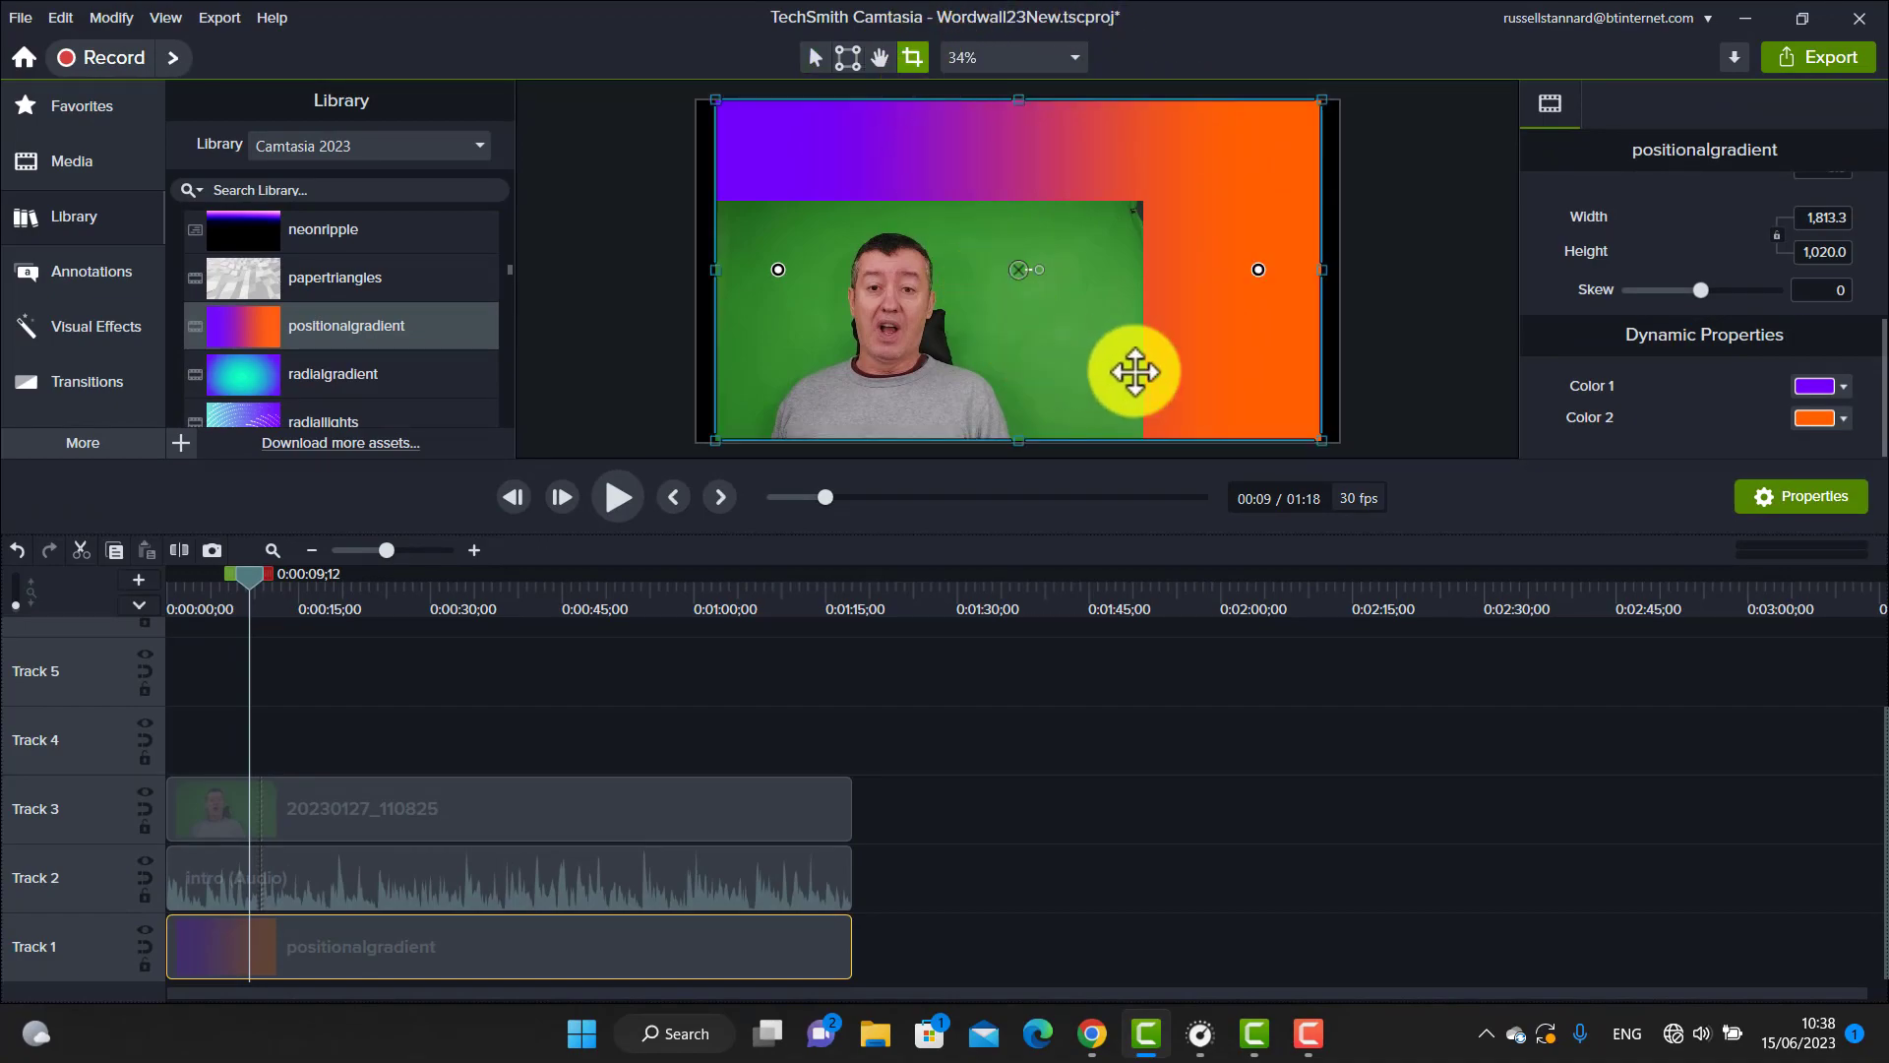
left_click(1140, 323)
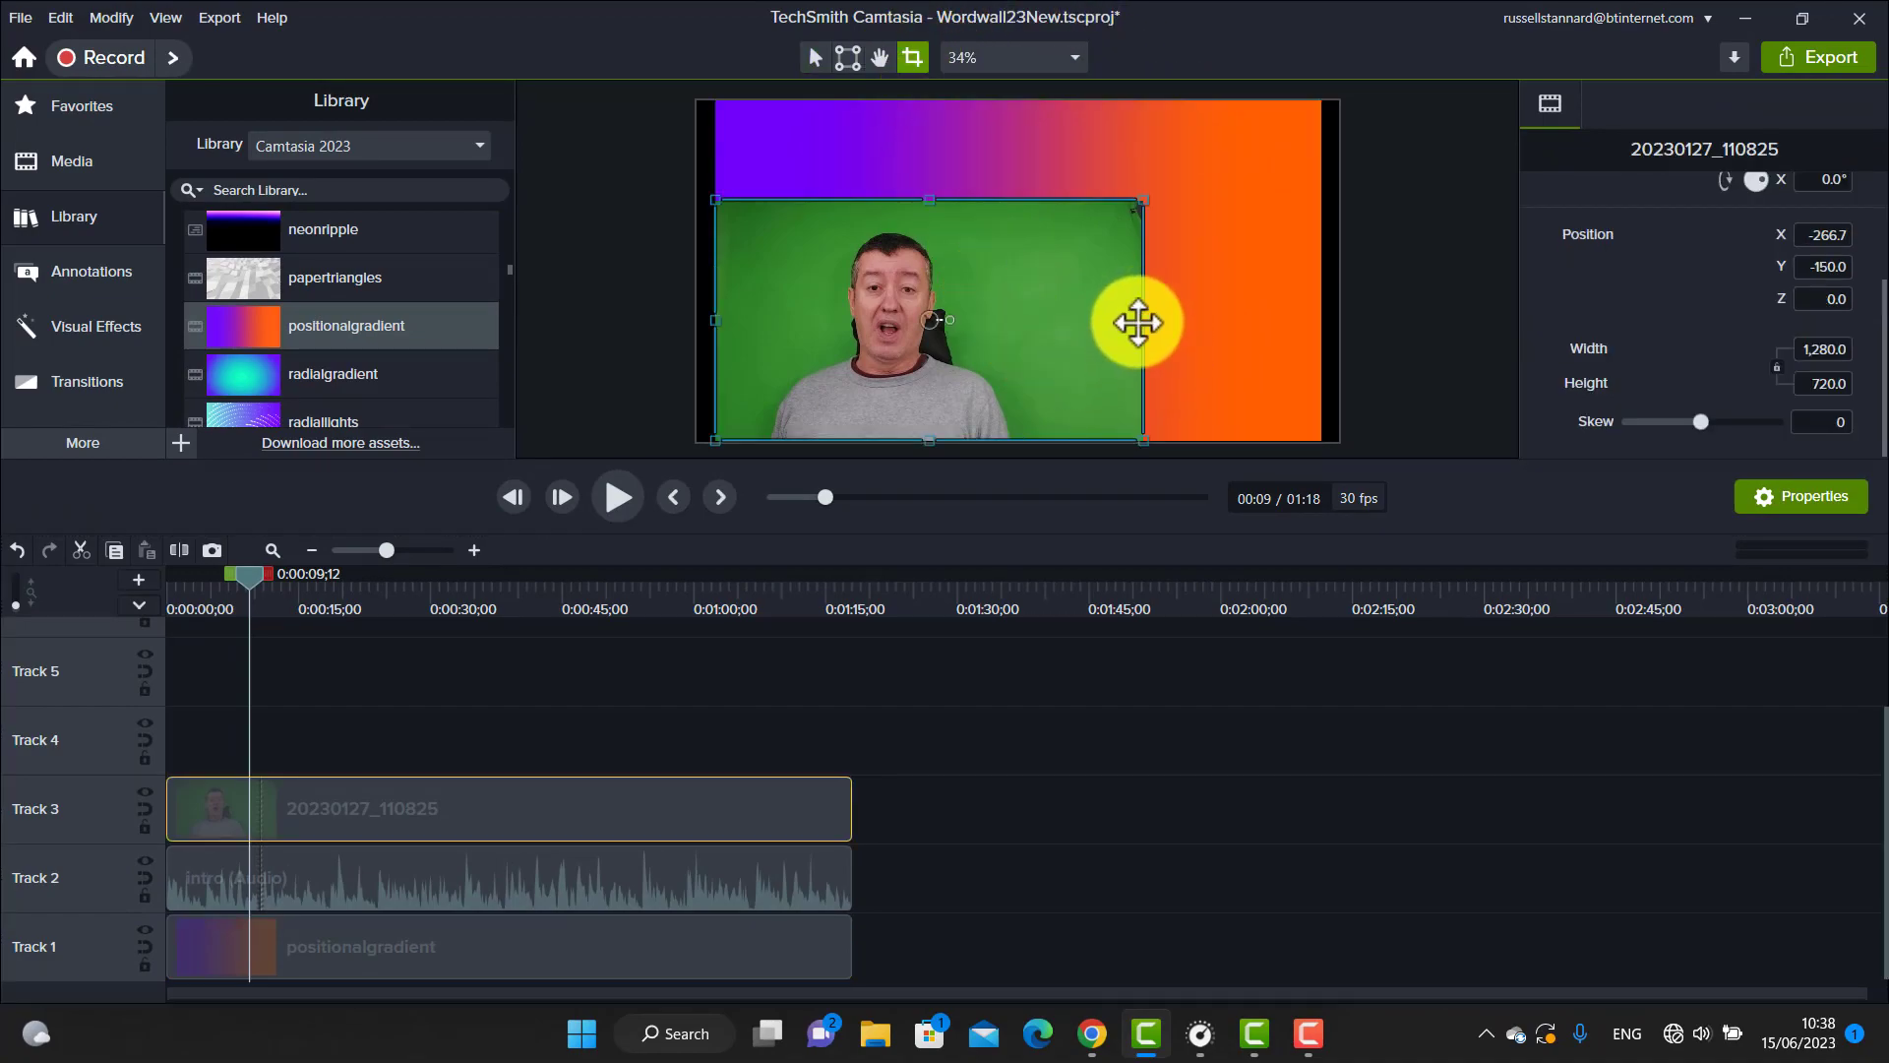
left_click_drag(1138, 323, 1018, 313)
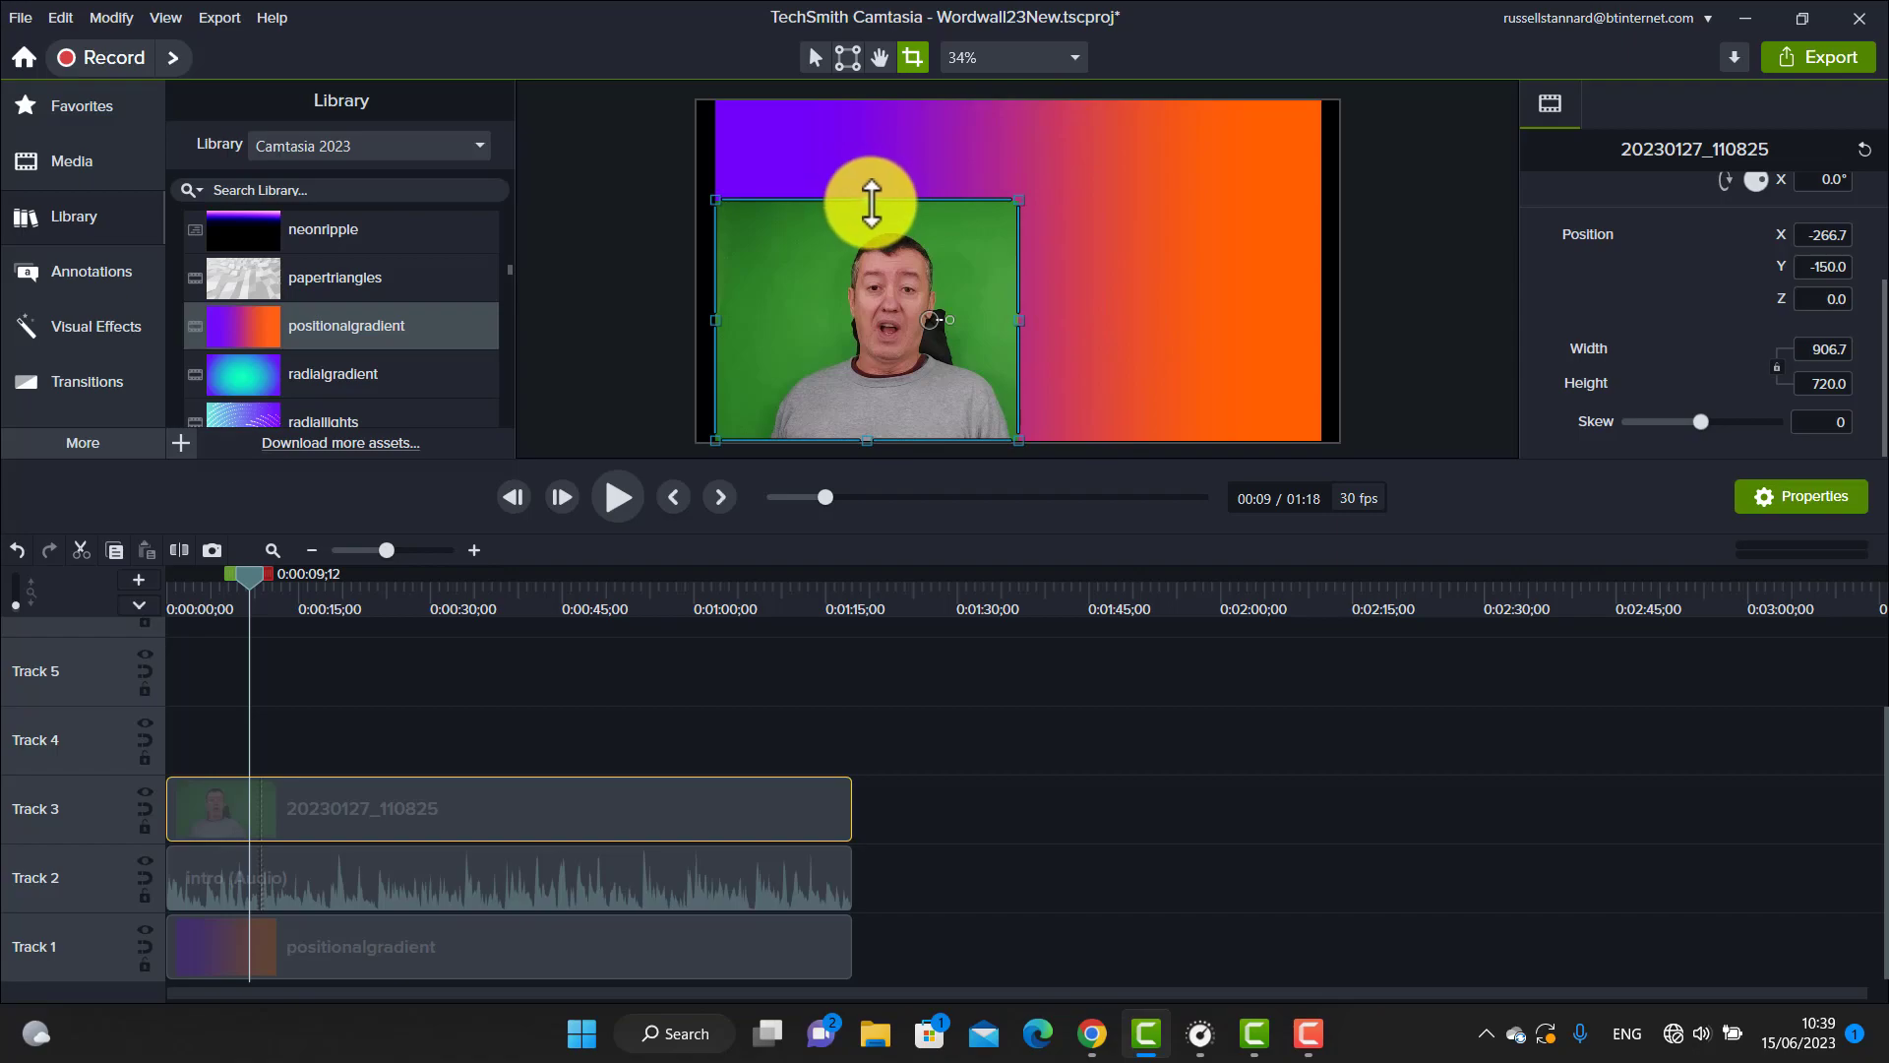
left_click_drag(716, 316, 754, 330)
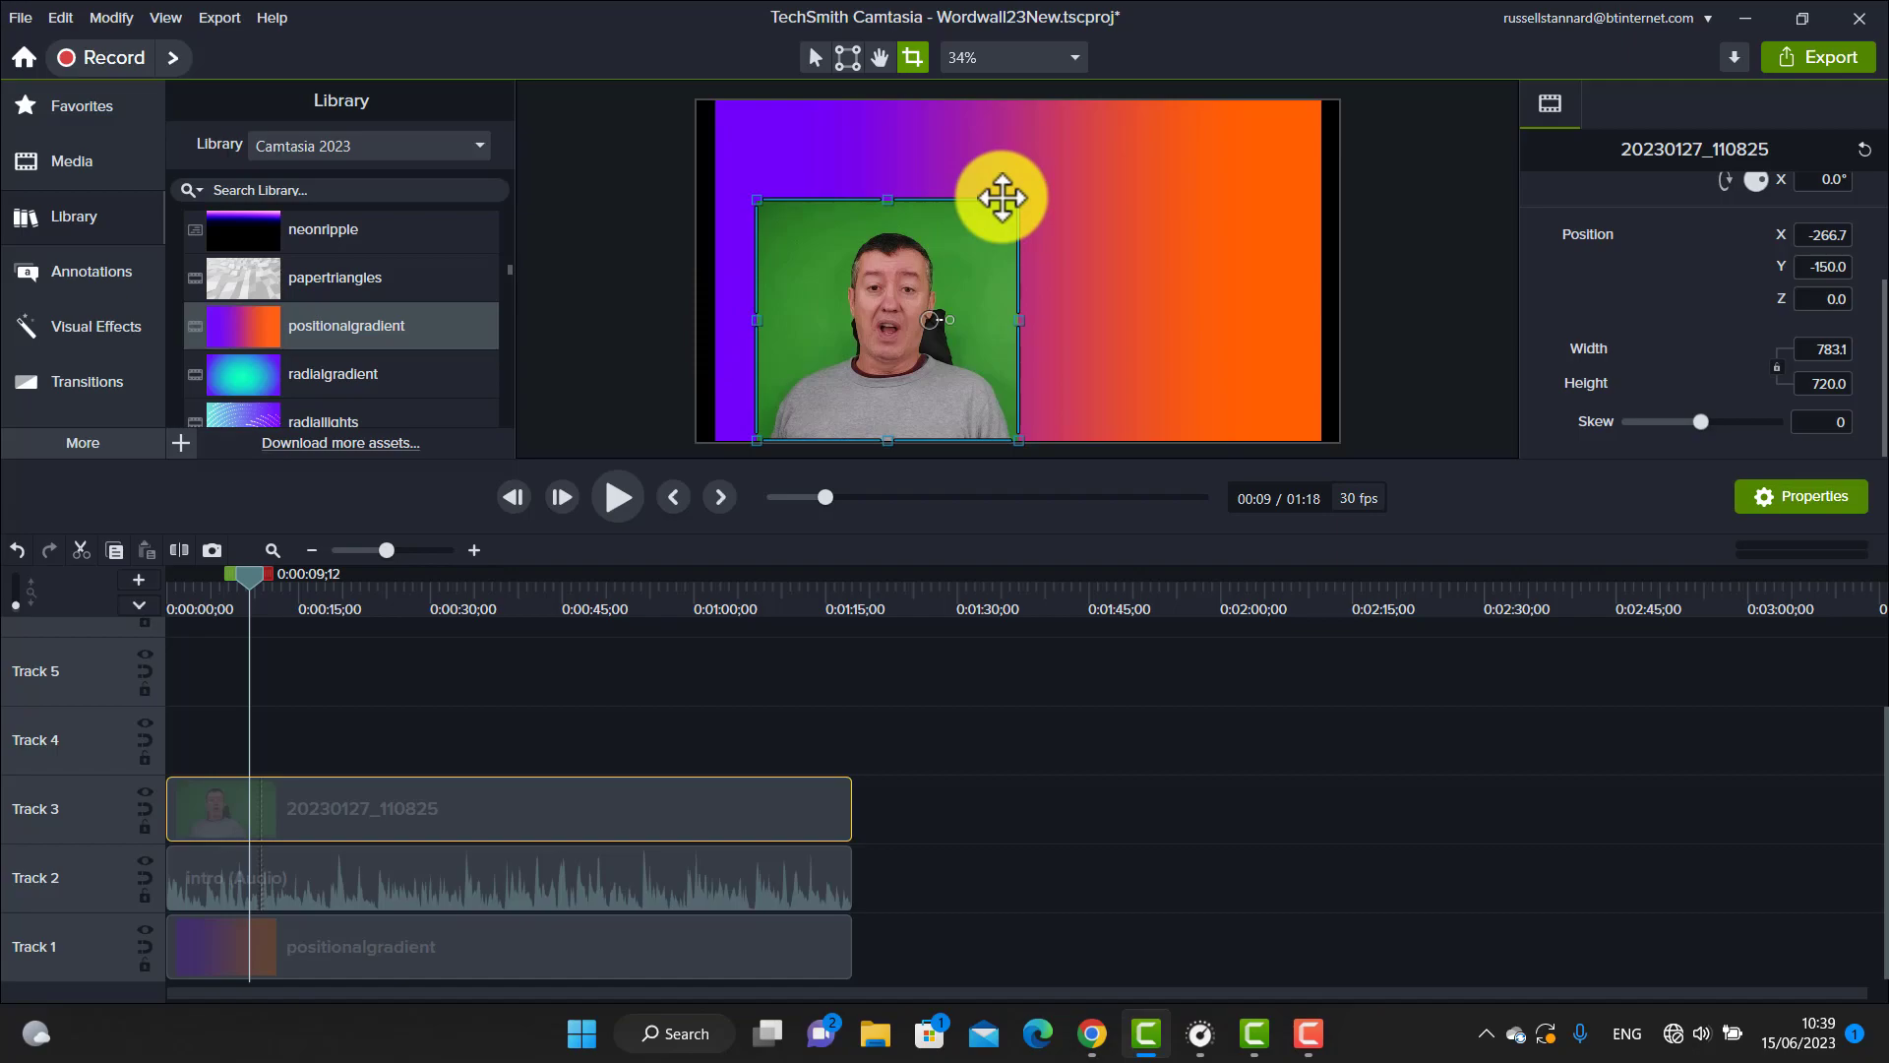
left_click(814, 55)
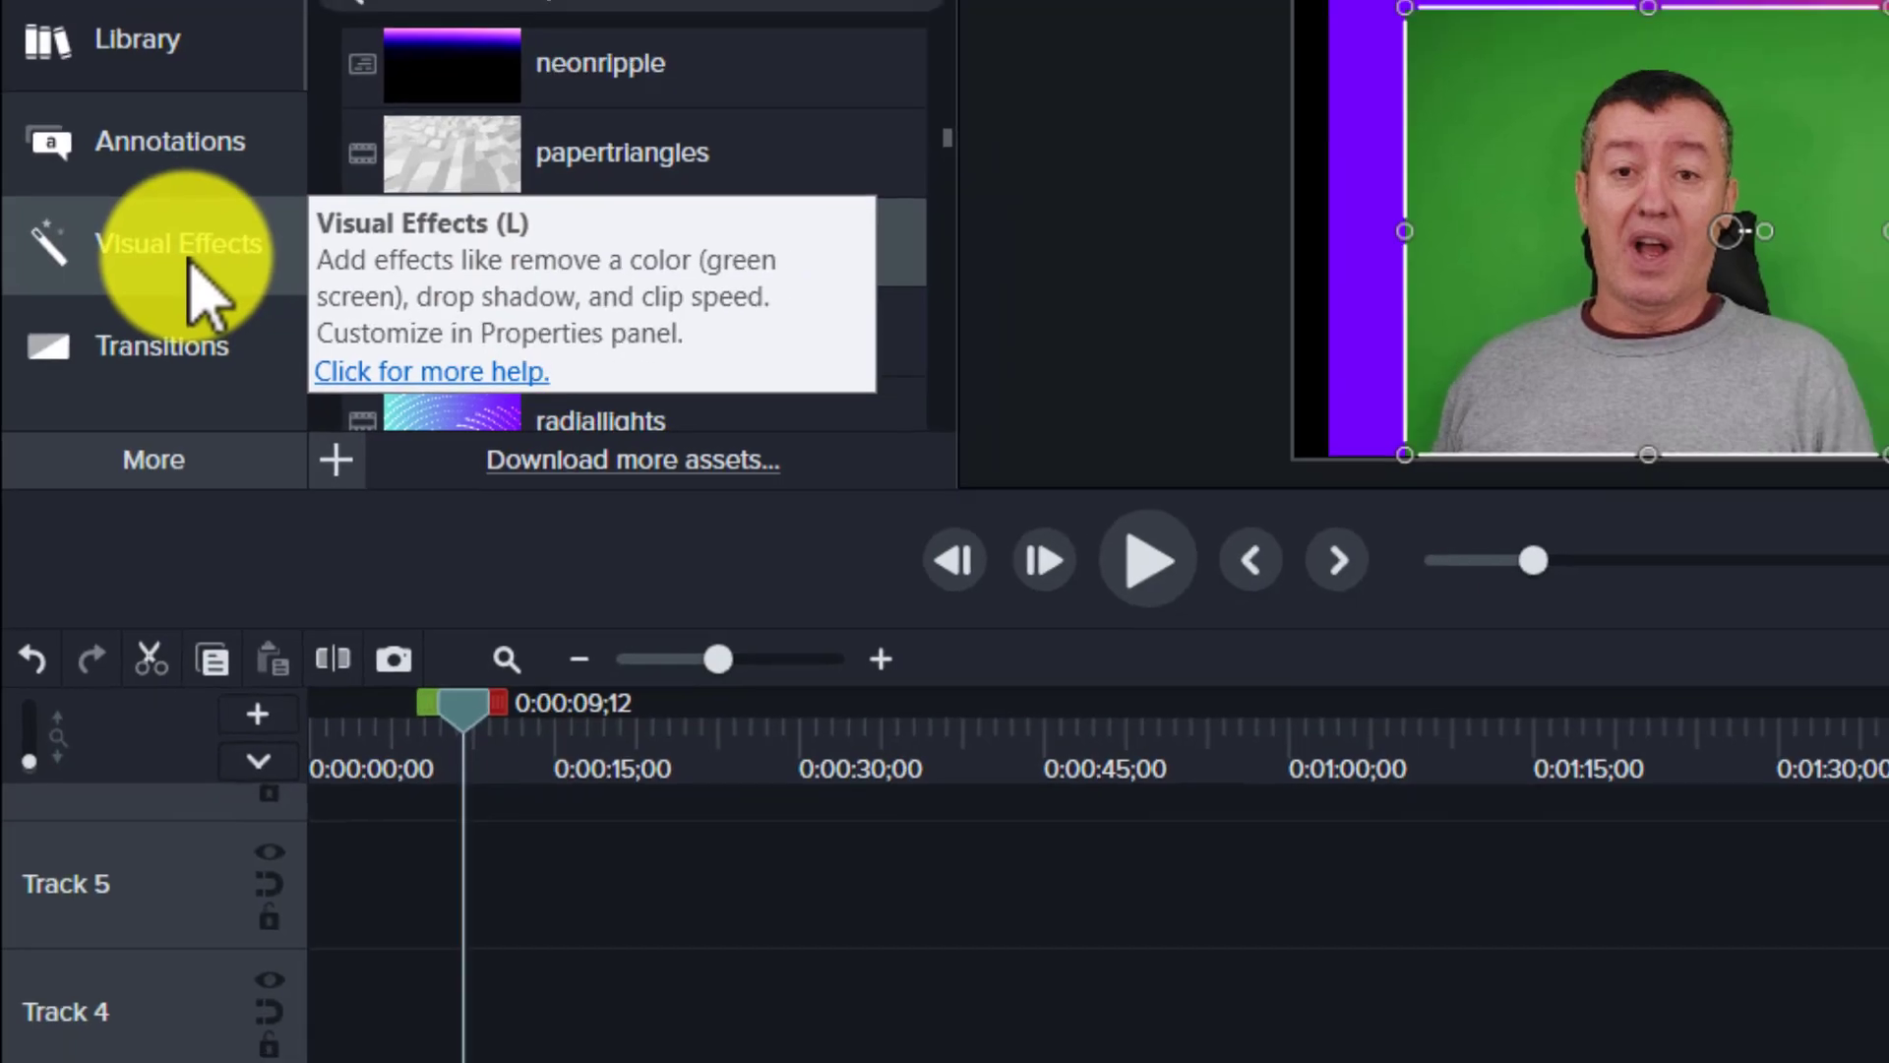
Apply the Remove a Color visual effect to the green-screen video.
left_click(221, 246)
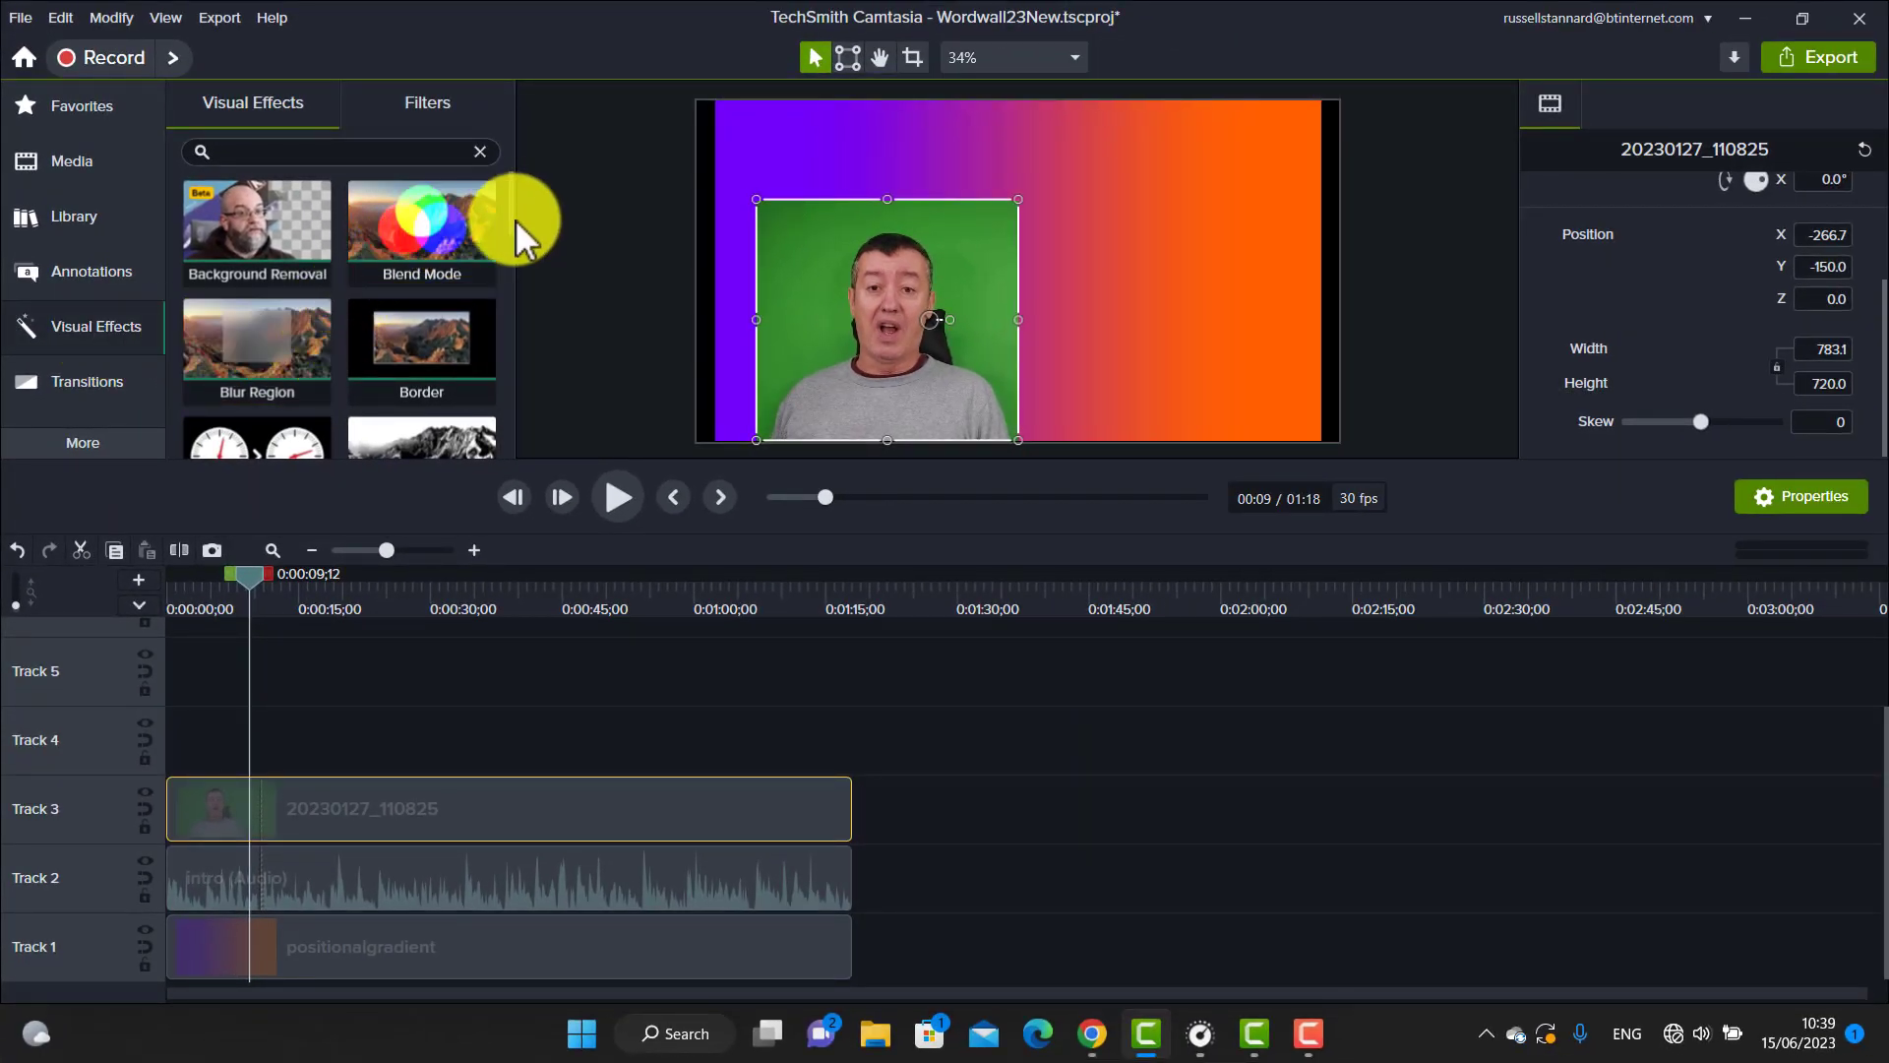
left_click_drag(505, 222, 523, 439)
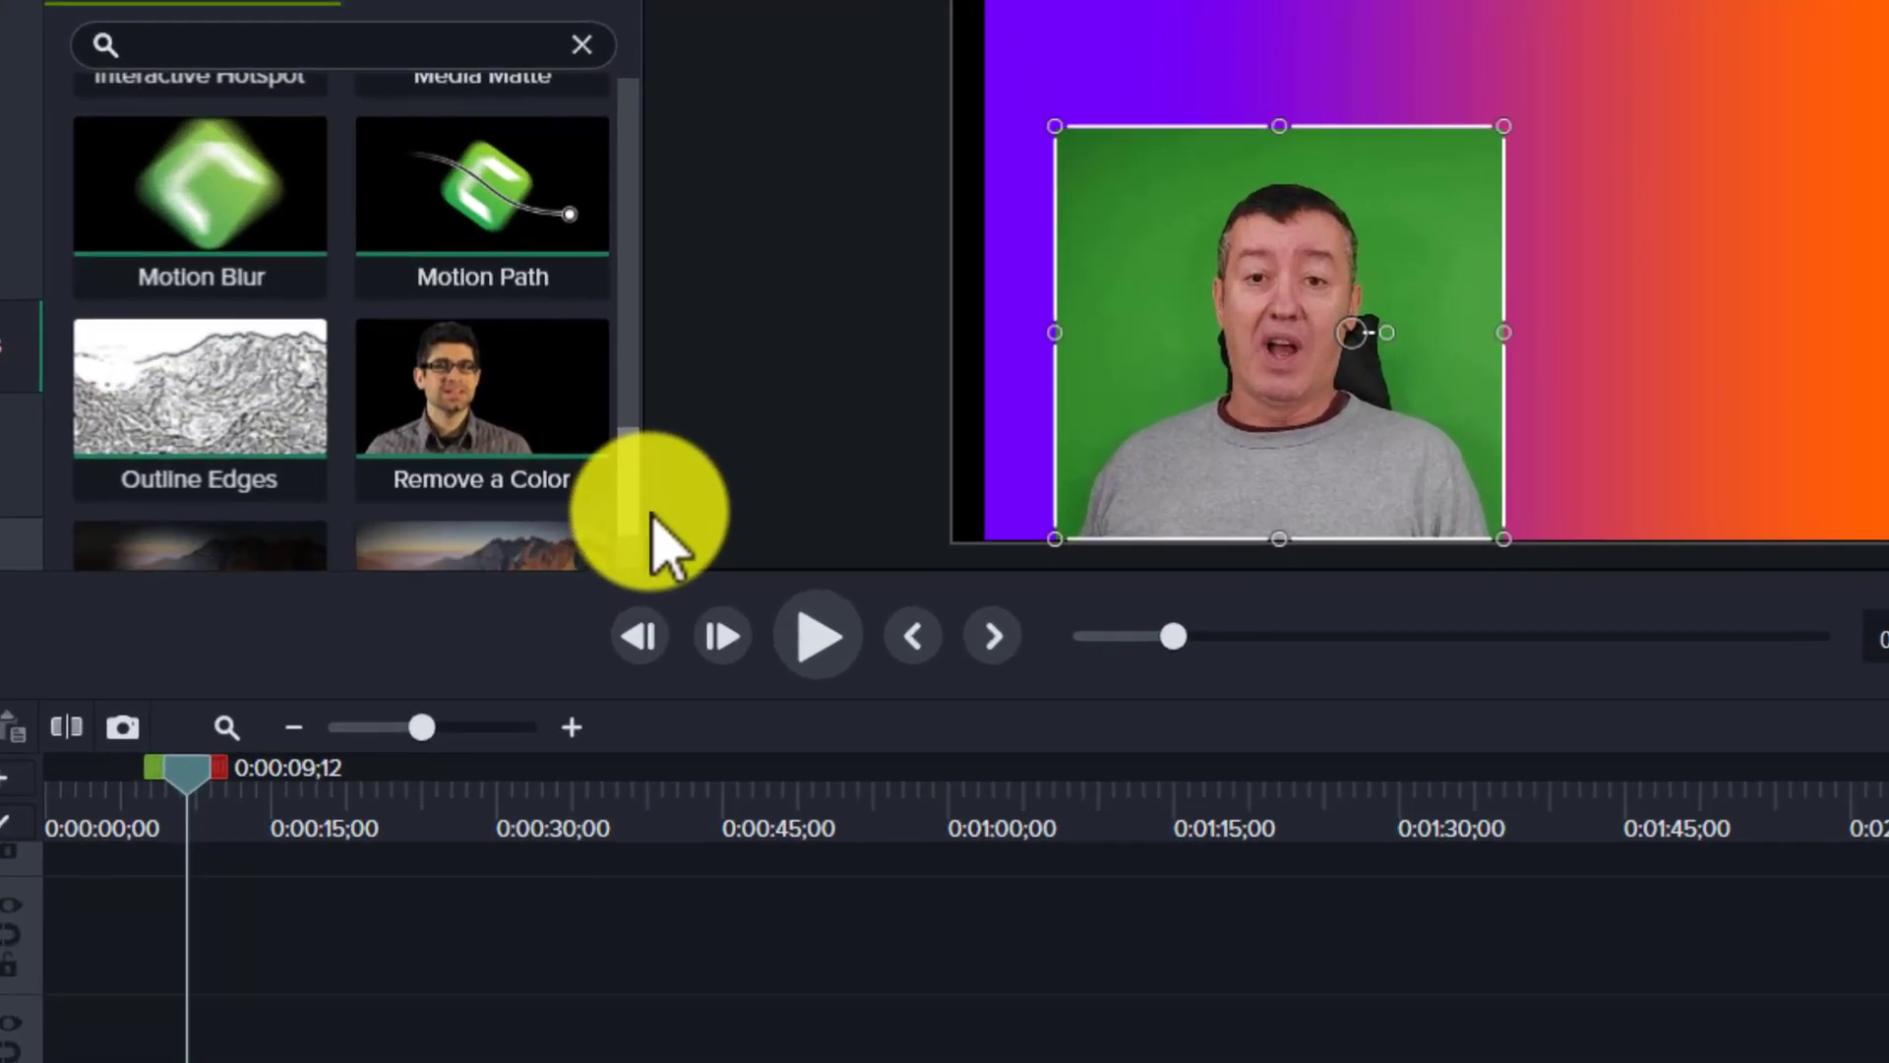
left_click_drag(651, 521, 650, 536)
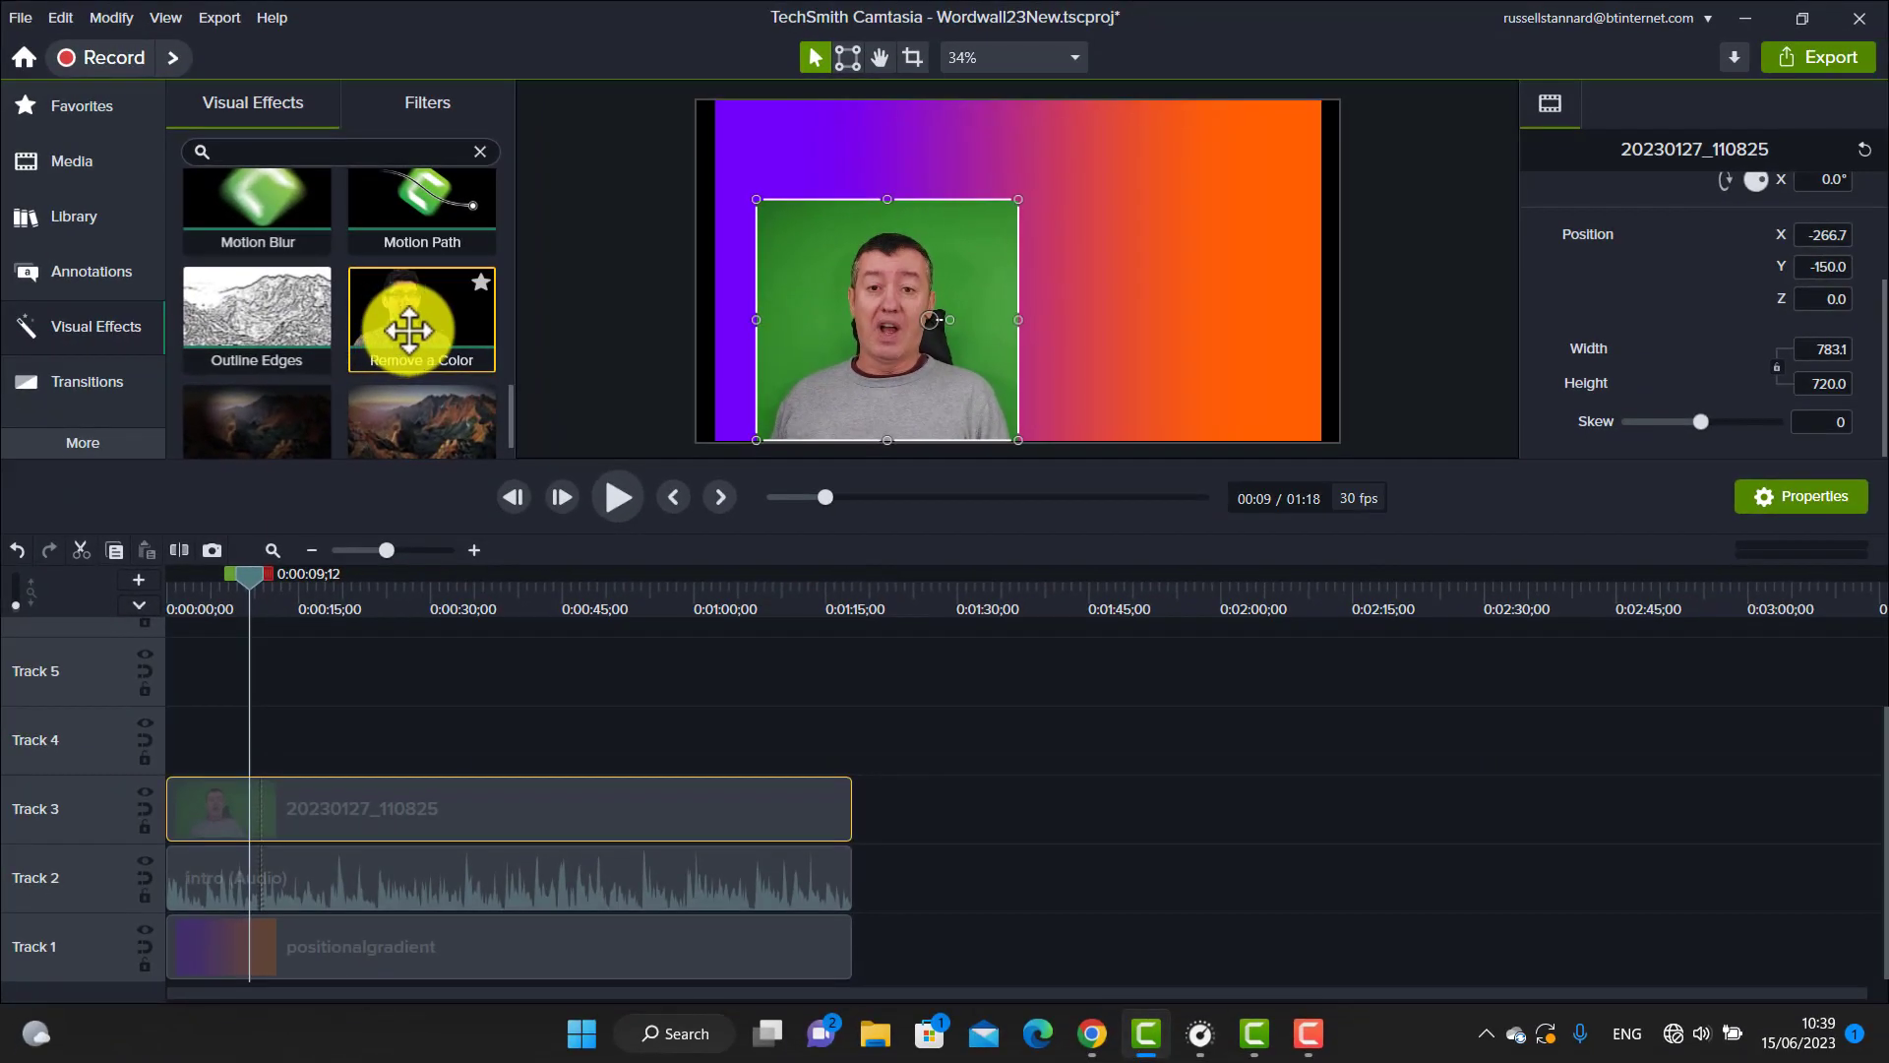
left_click_drag(459, 367, 664, 311)
left_click_drag(518, 306, 835, 289)
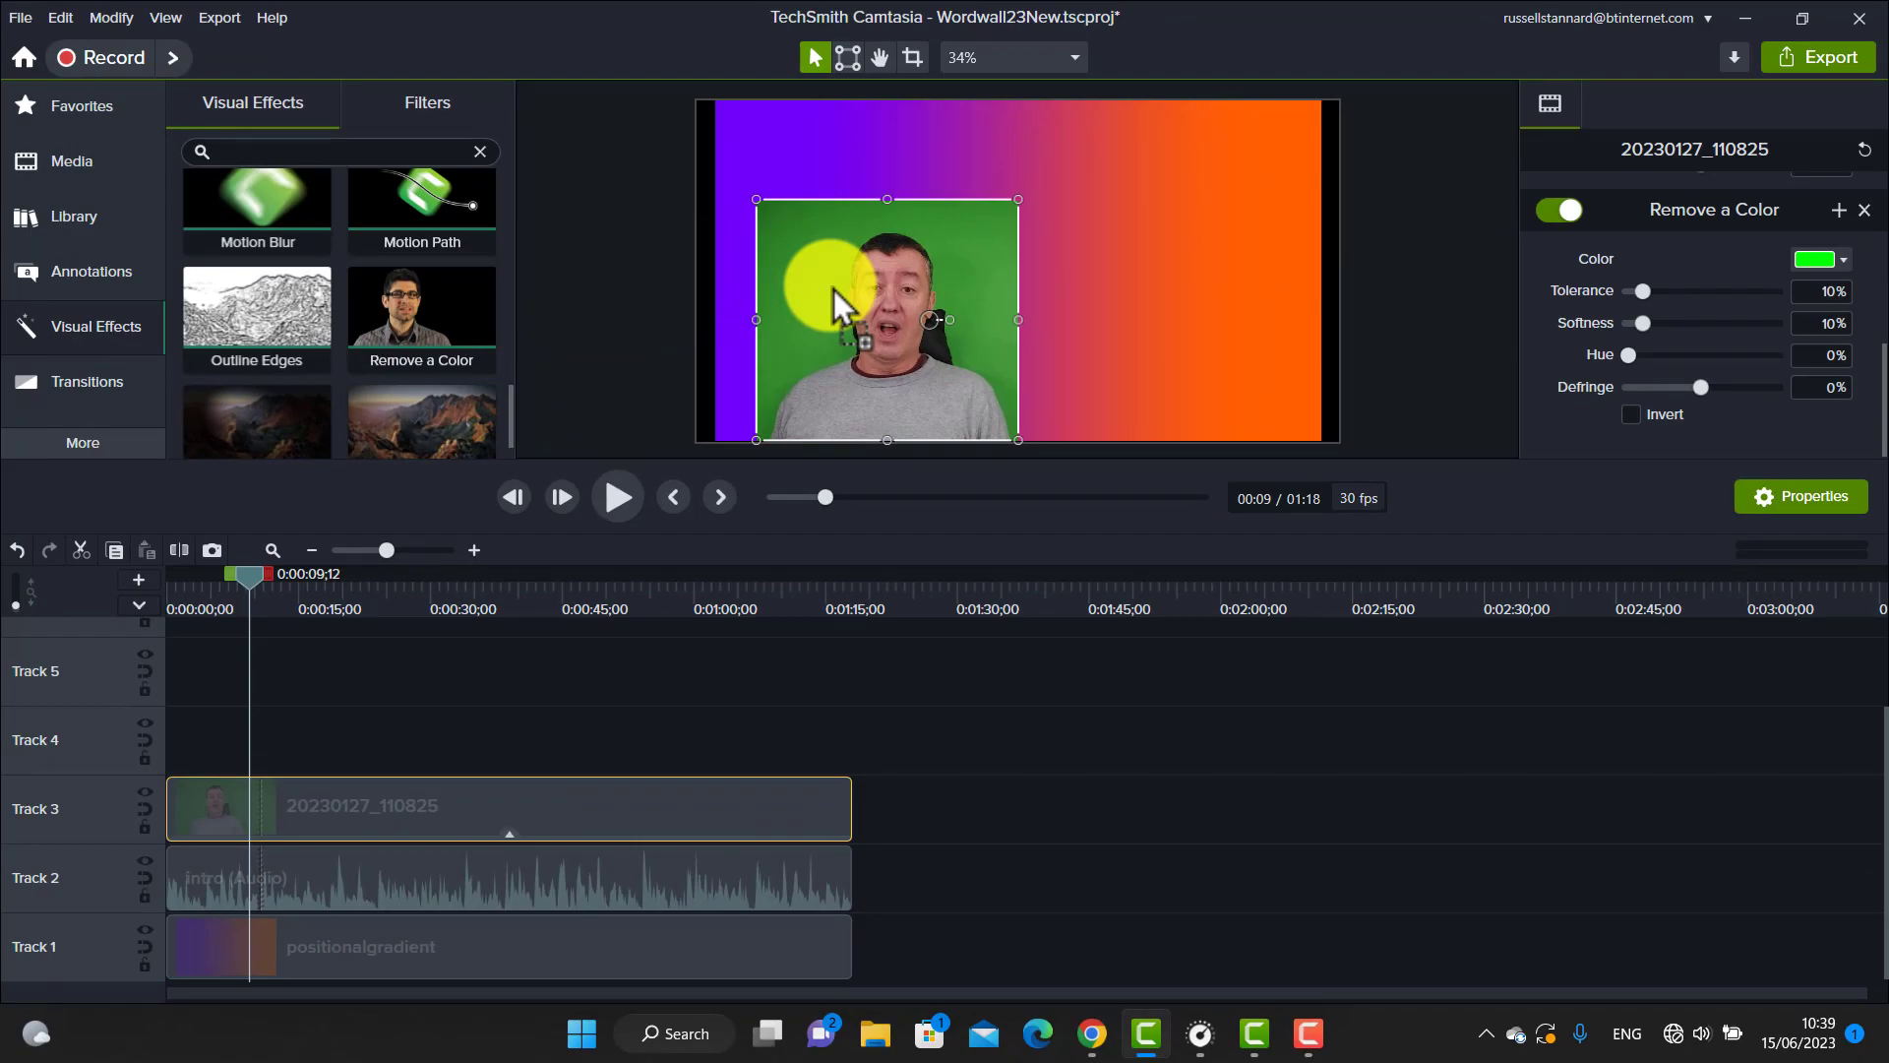
Set the color to remove by sampling the green backdrop beside the presenter in the video.
left_click(1845, 261)
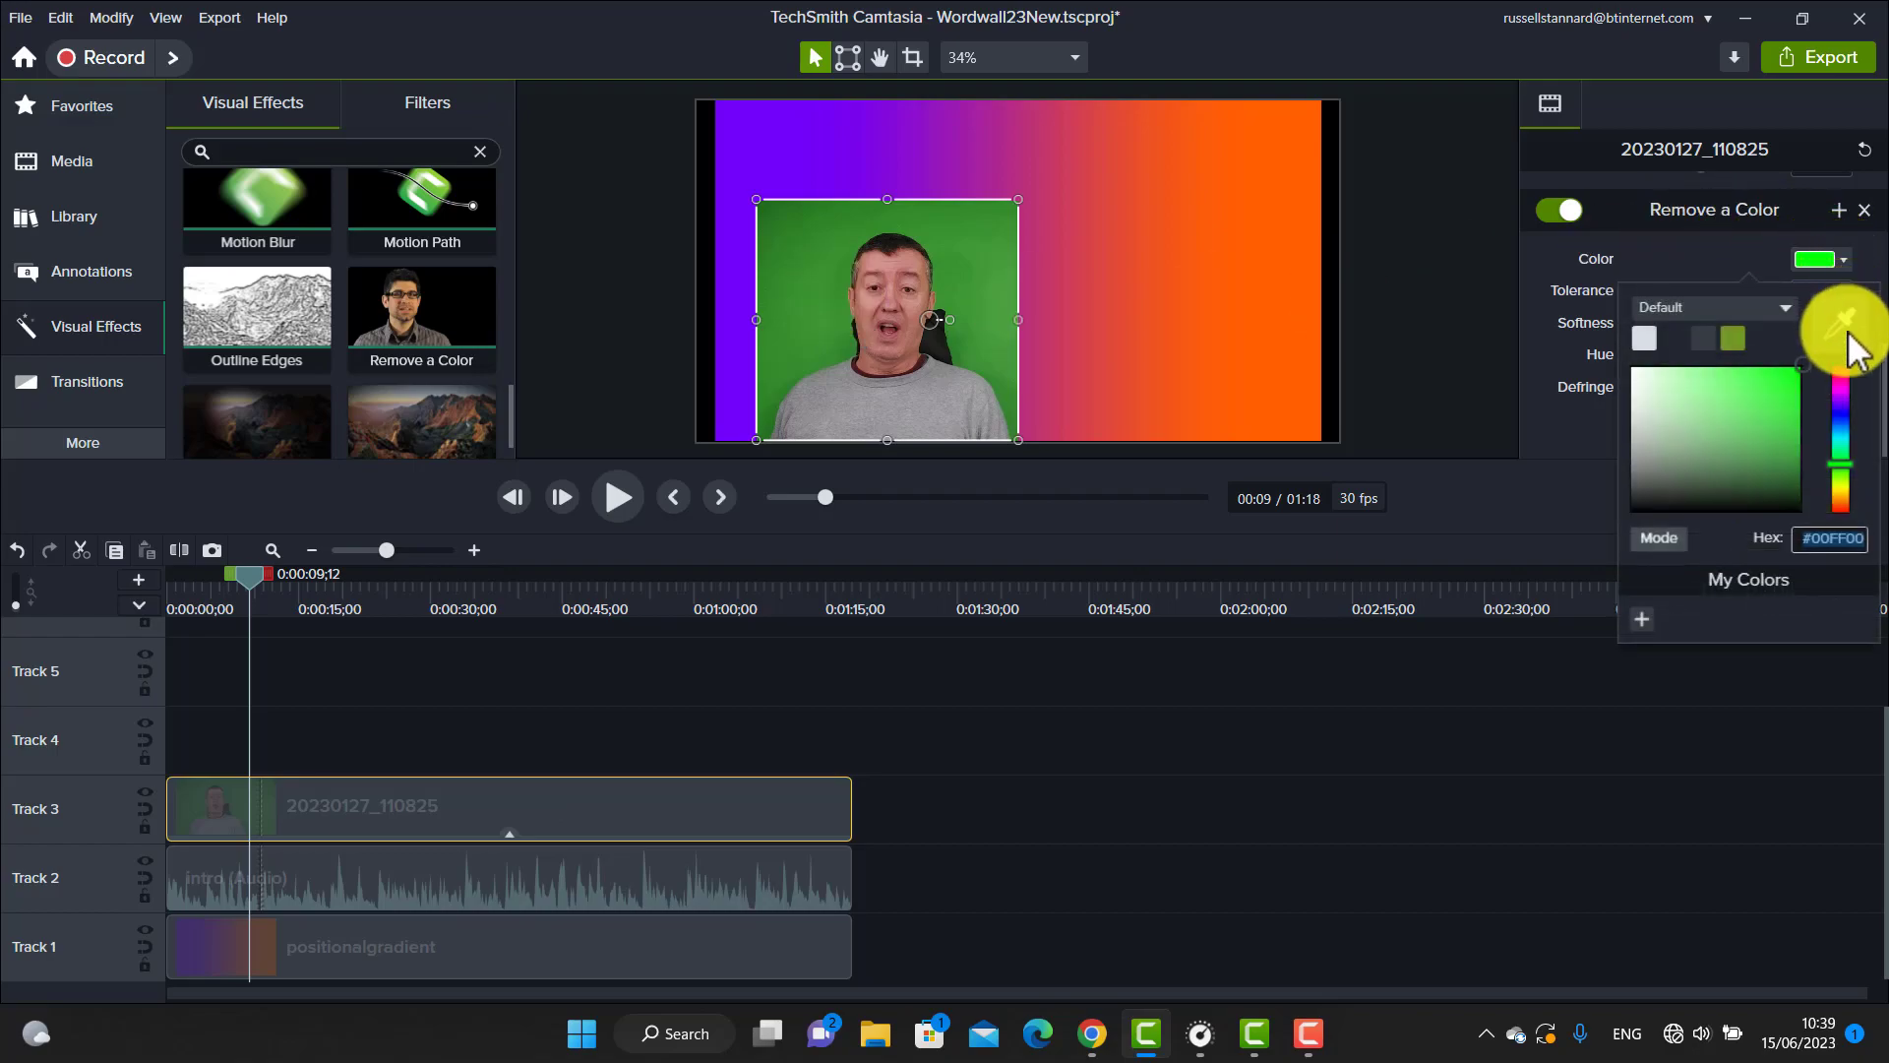
left_click(1844, 323)
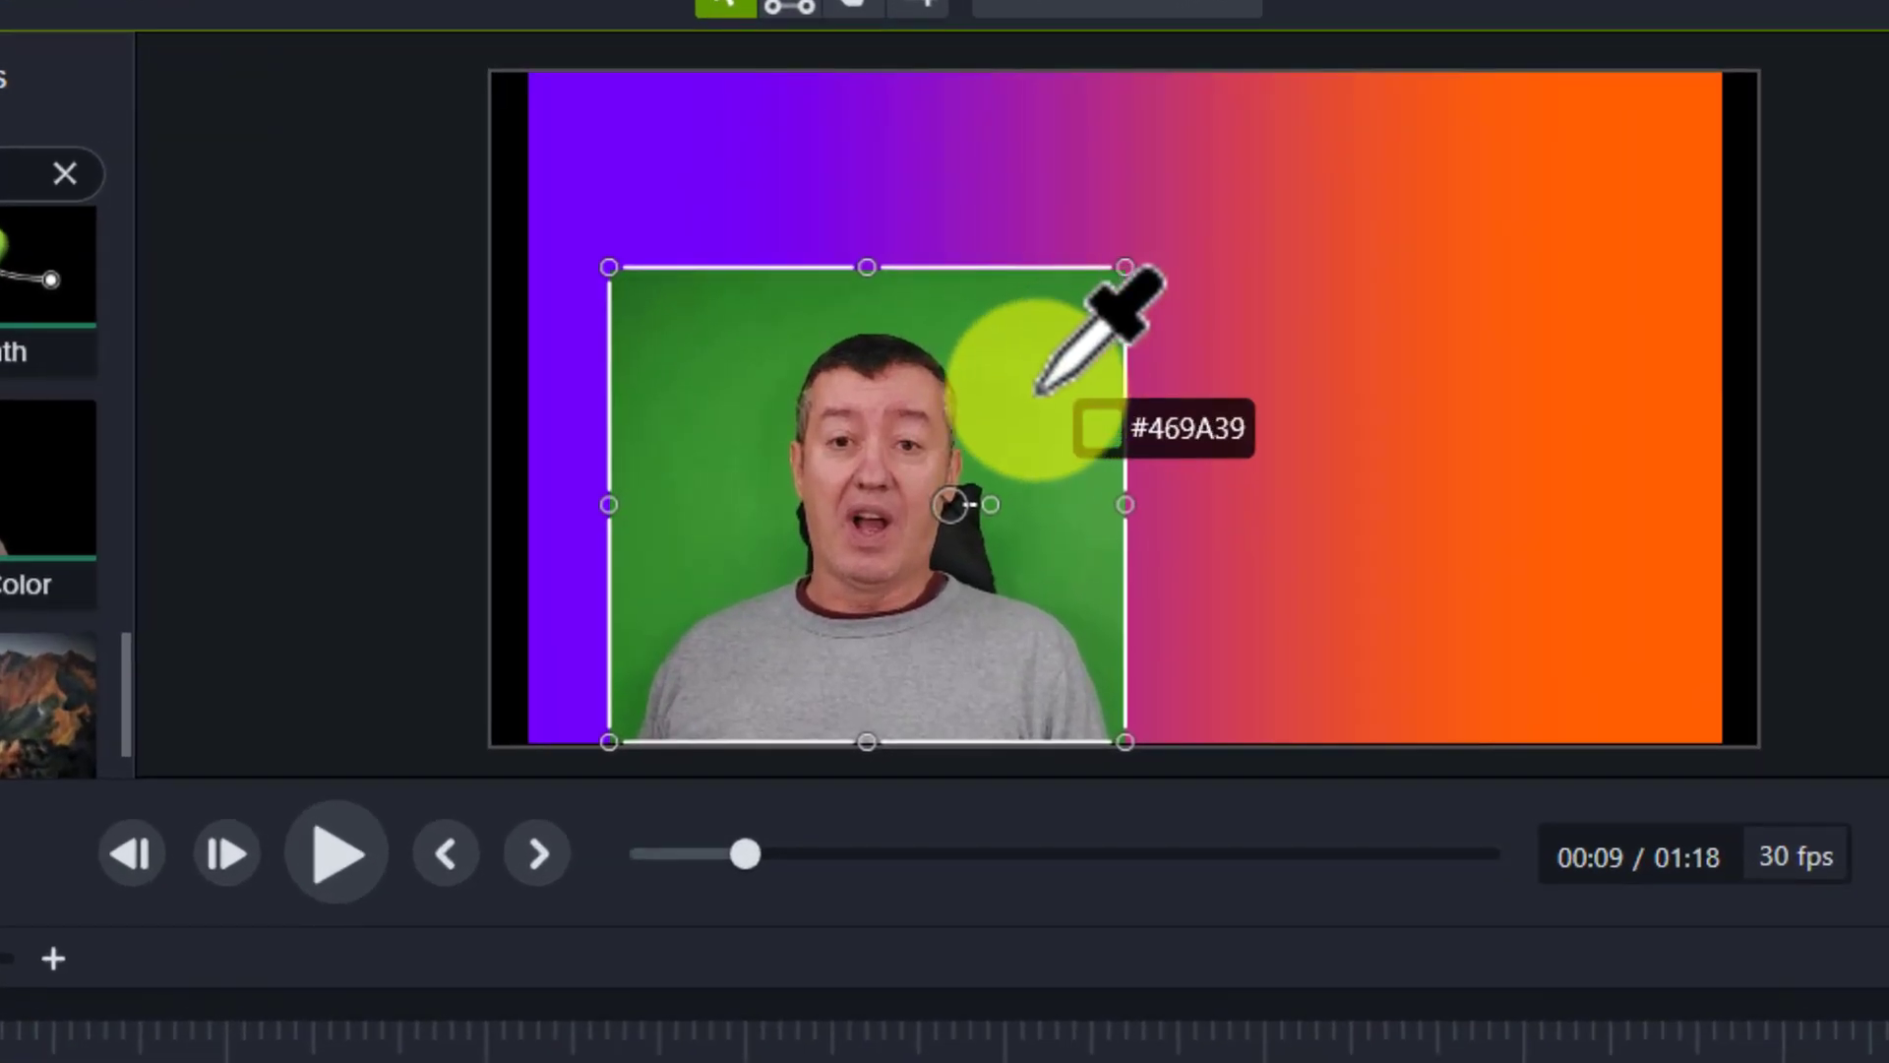
left_click(984, 434)
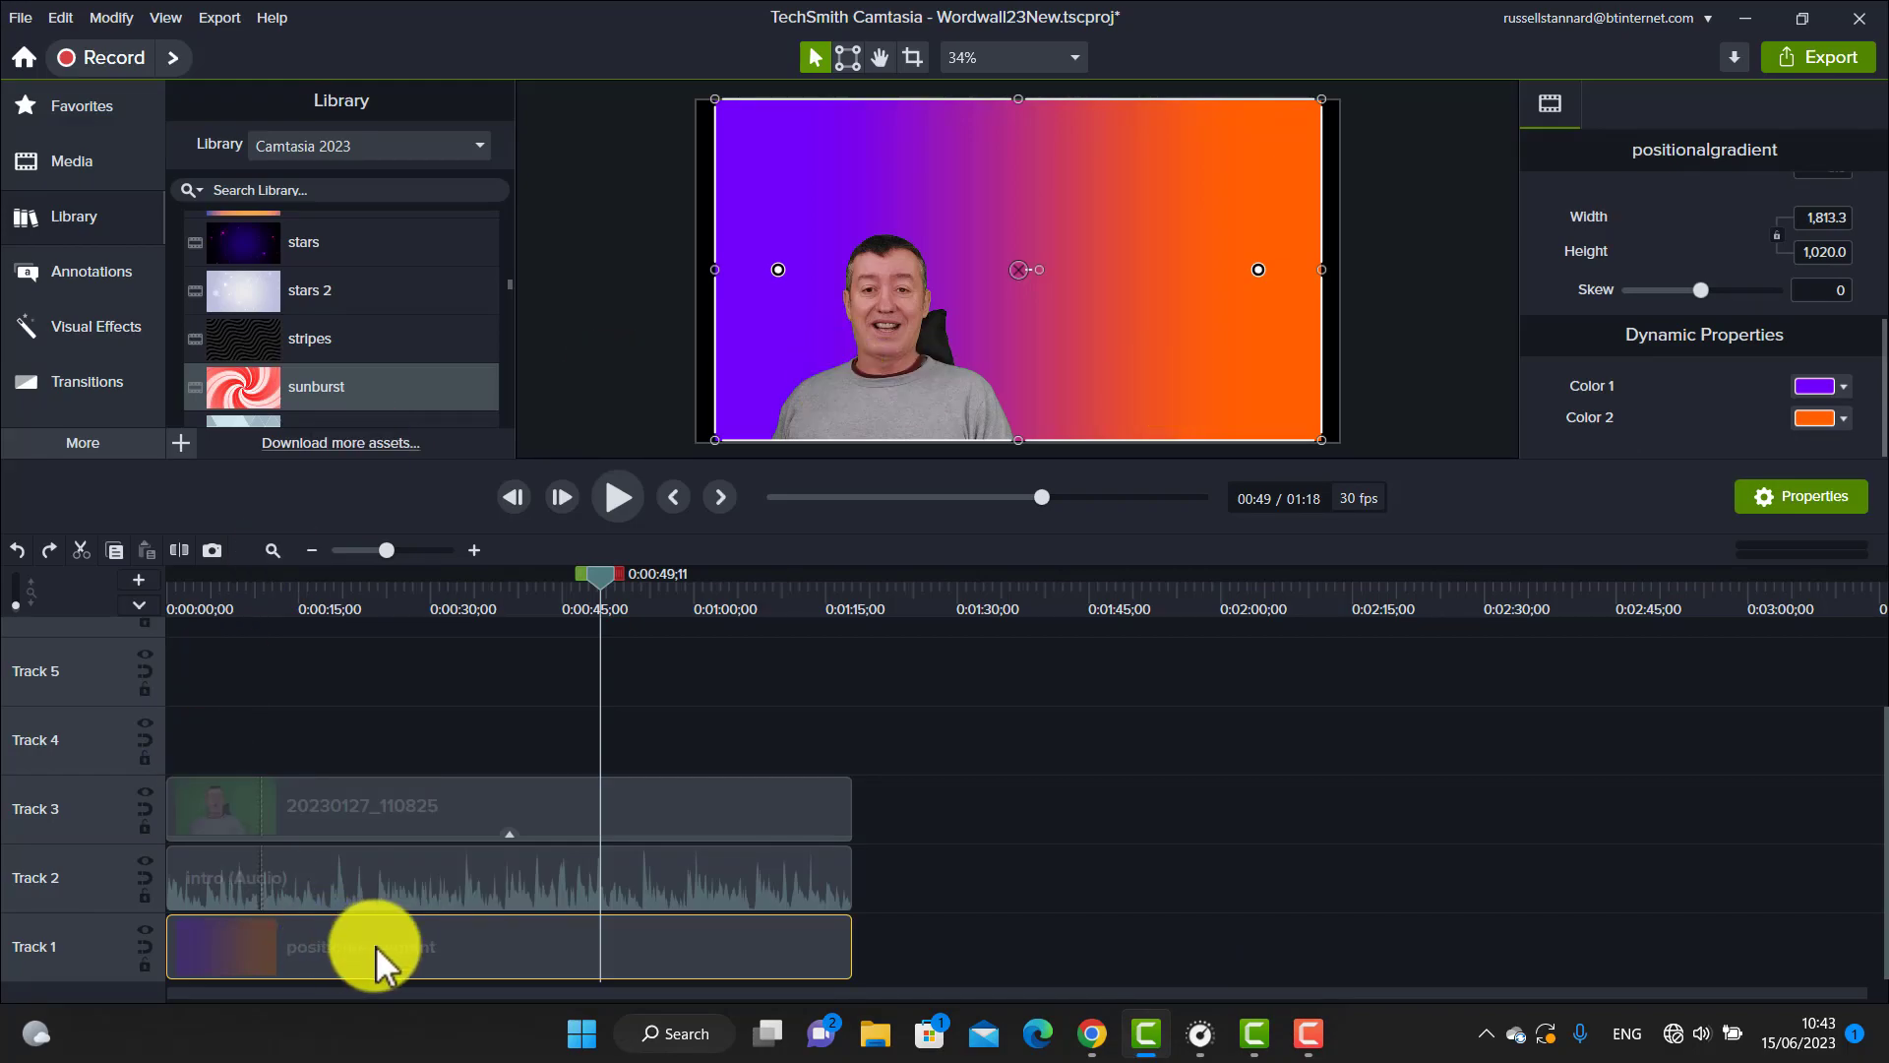
Replace the gradient background on Track 1 with the sunburst dynamic background, extended to the end of the presenter video.
key("Delete")
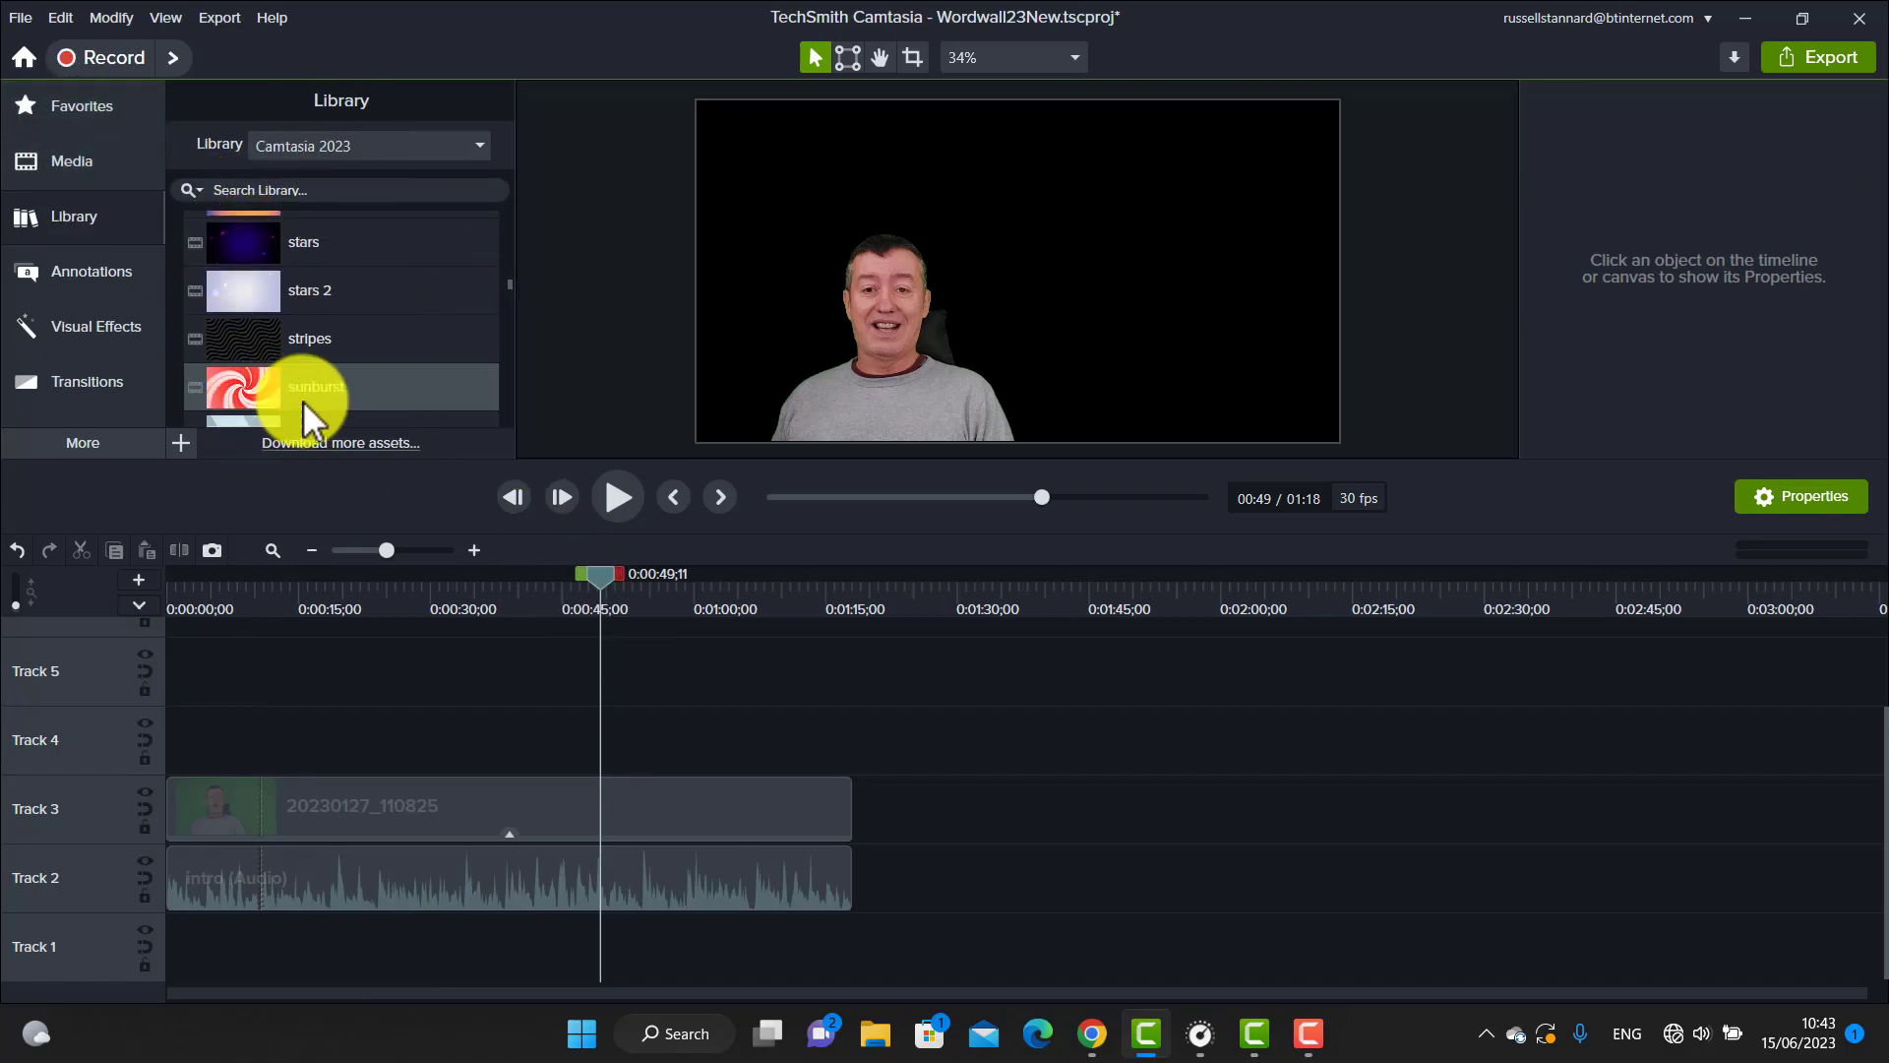
left_click_drag(234, 387, 153, 936)
left_click_drag(295, 946, 852, 974)
Preview the first few seconds of the project from the start to check the presenter against the moving background.
left_click_drag(600, 577, 172, 596)
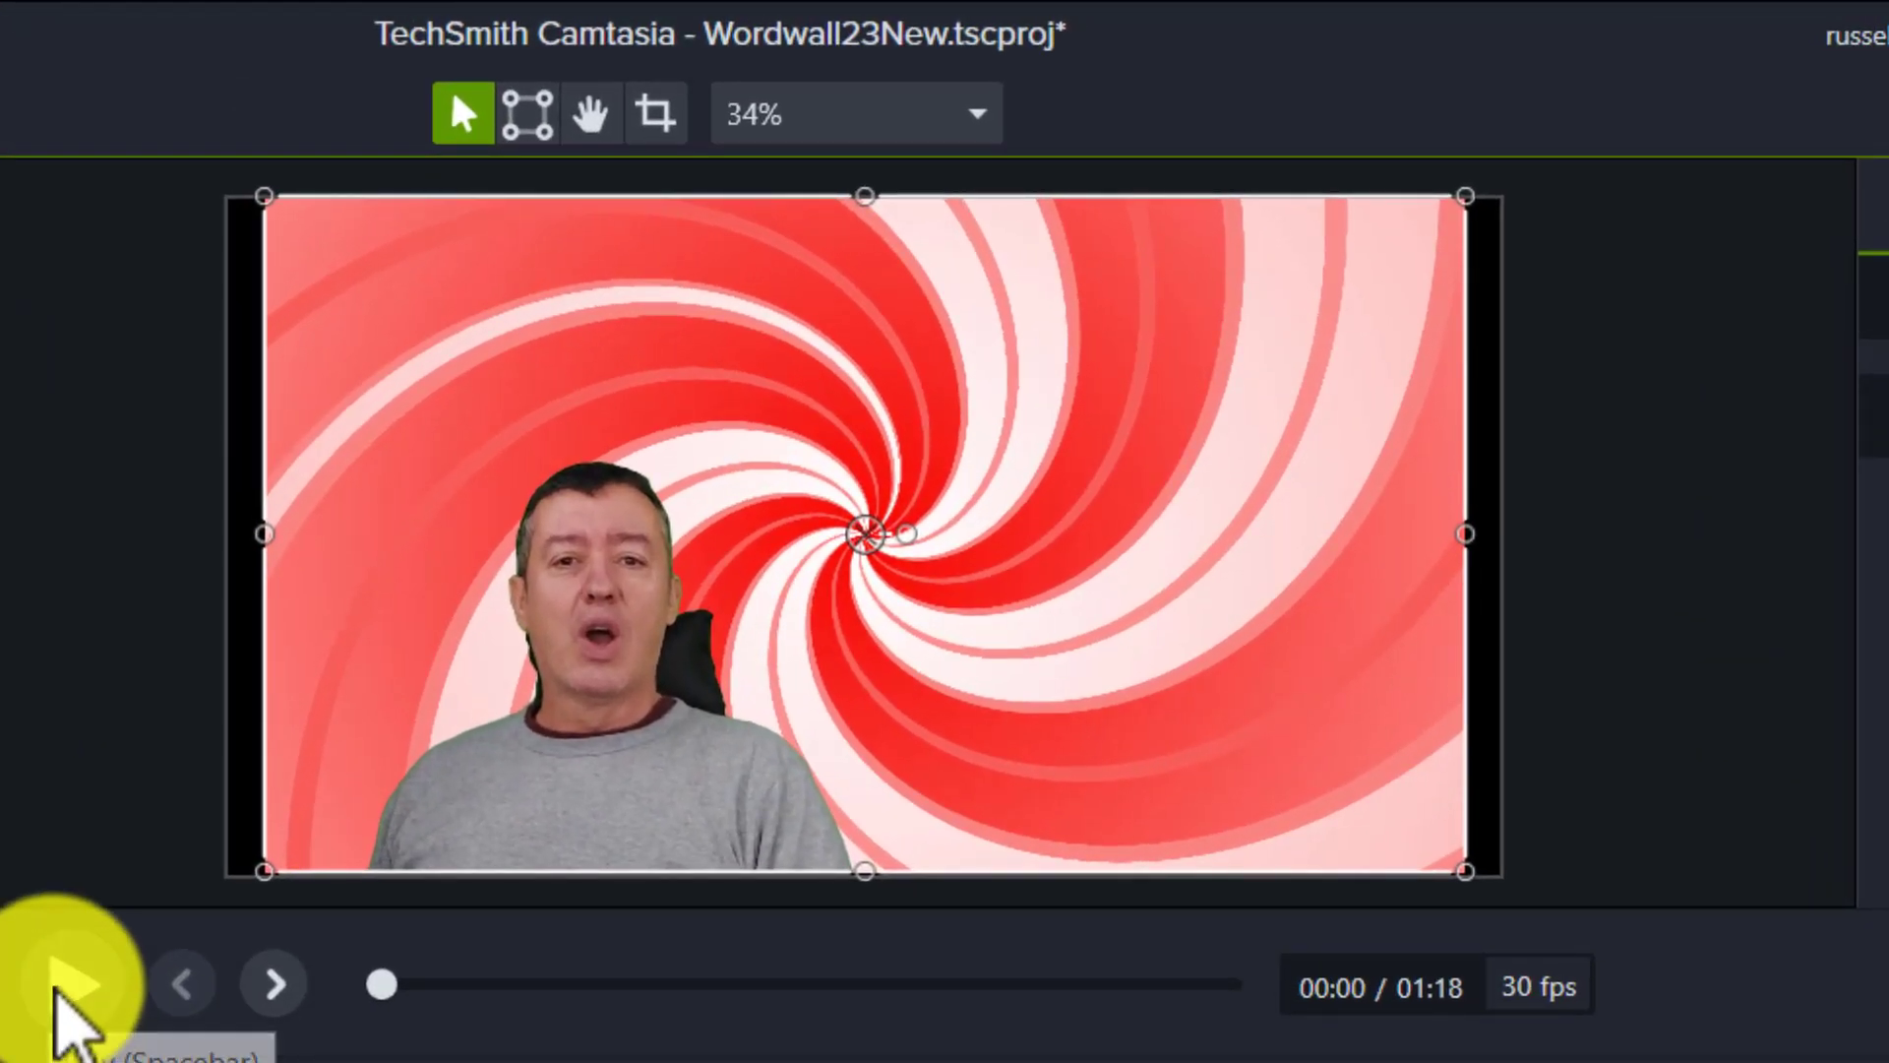
left_click(519, 585)
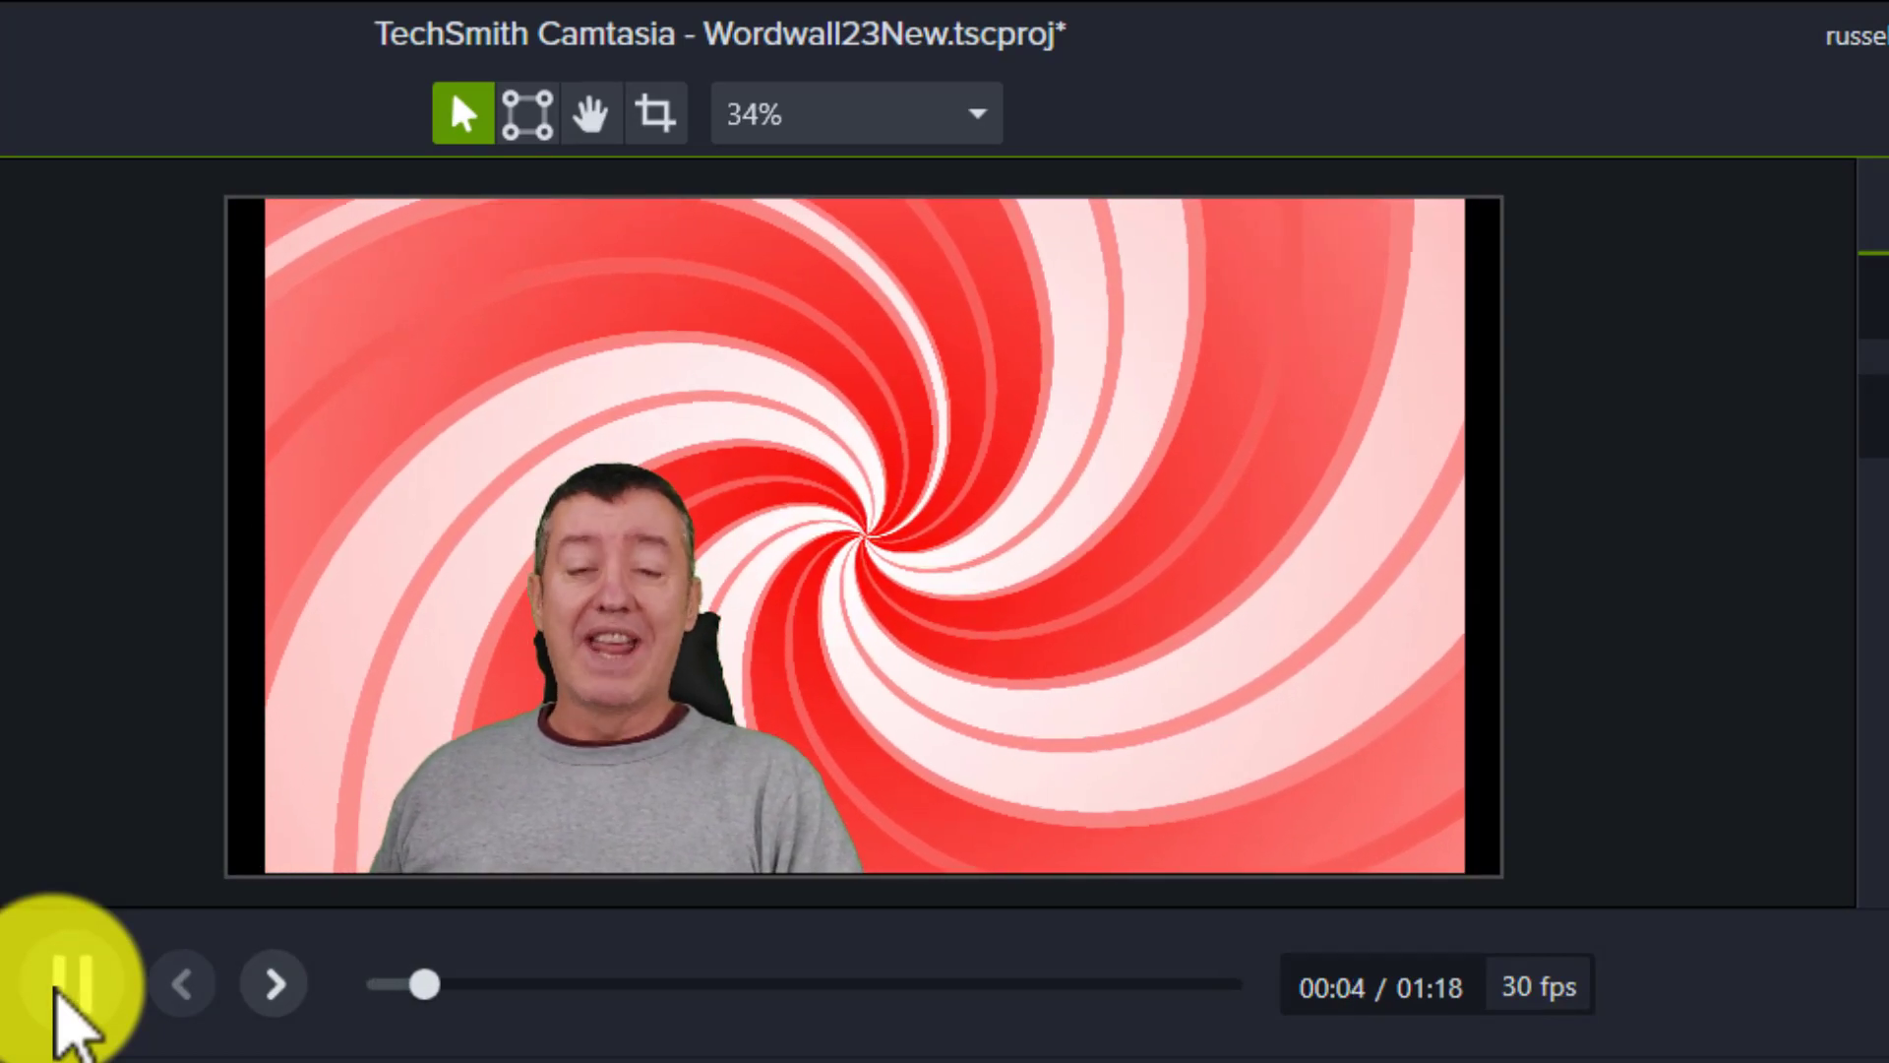
left_click(69, 984)
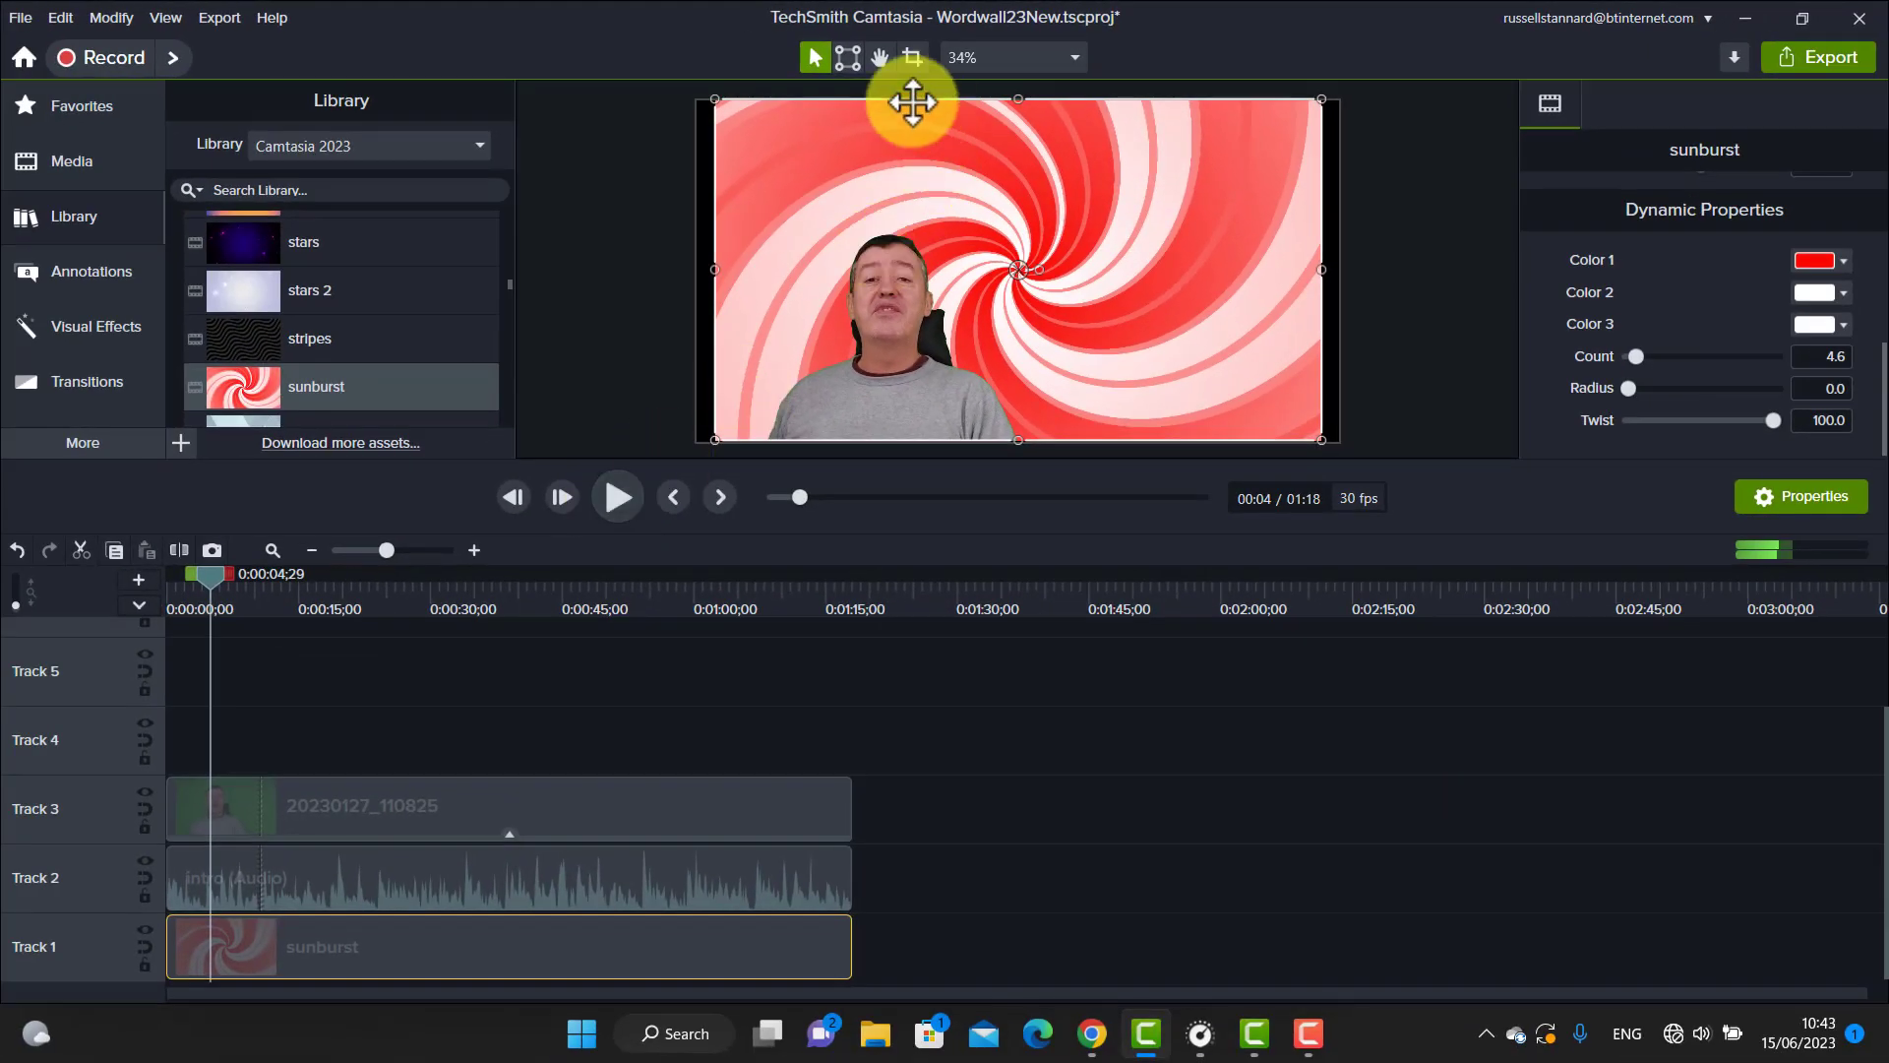
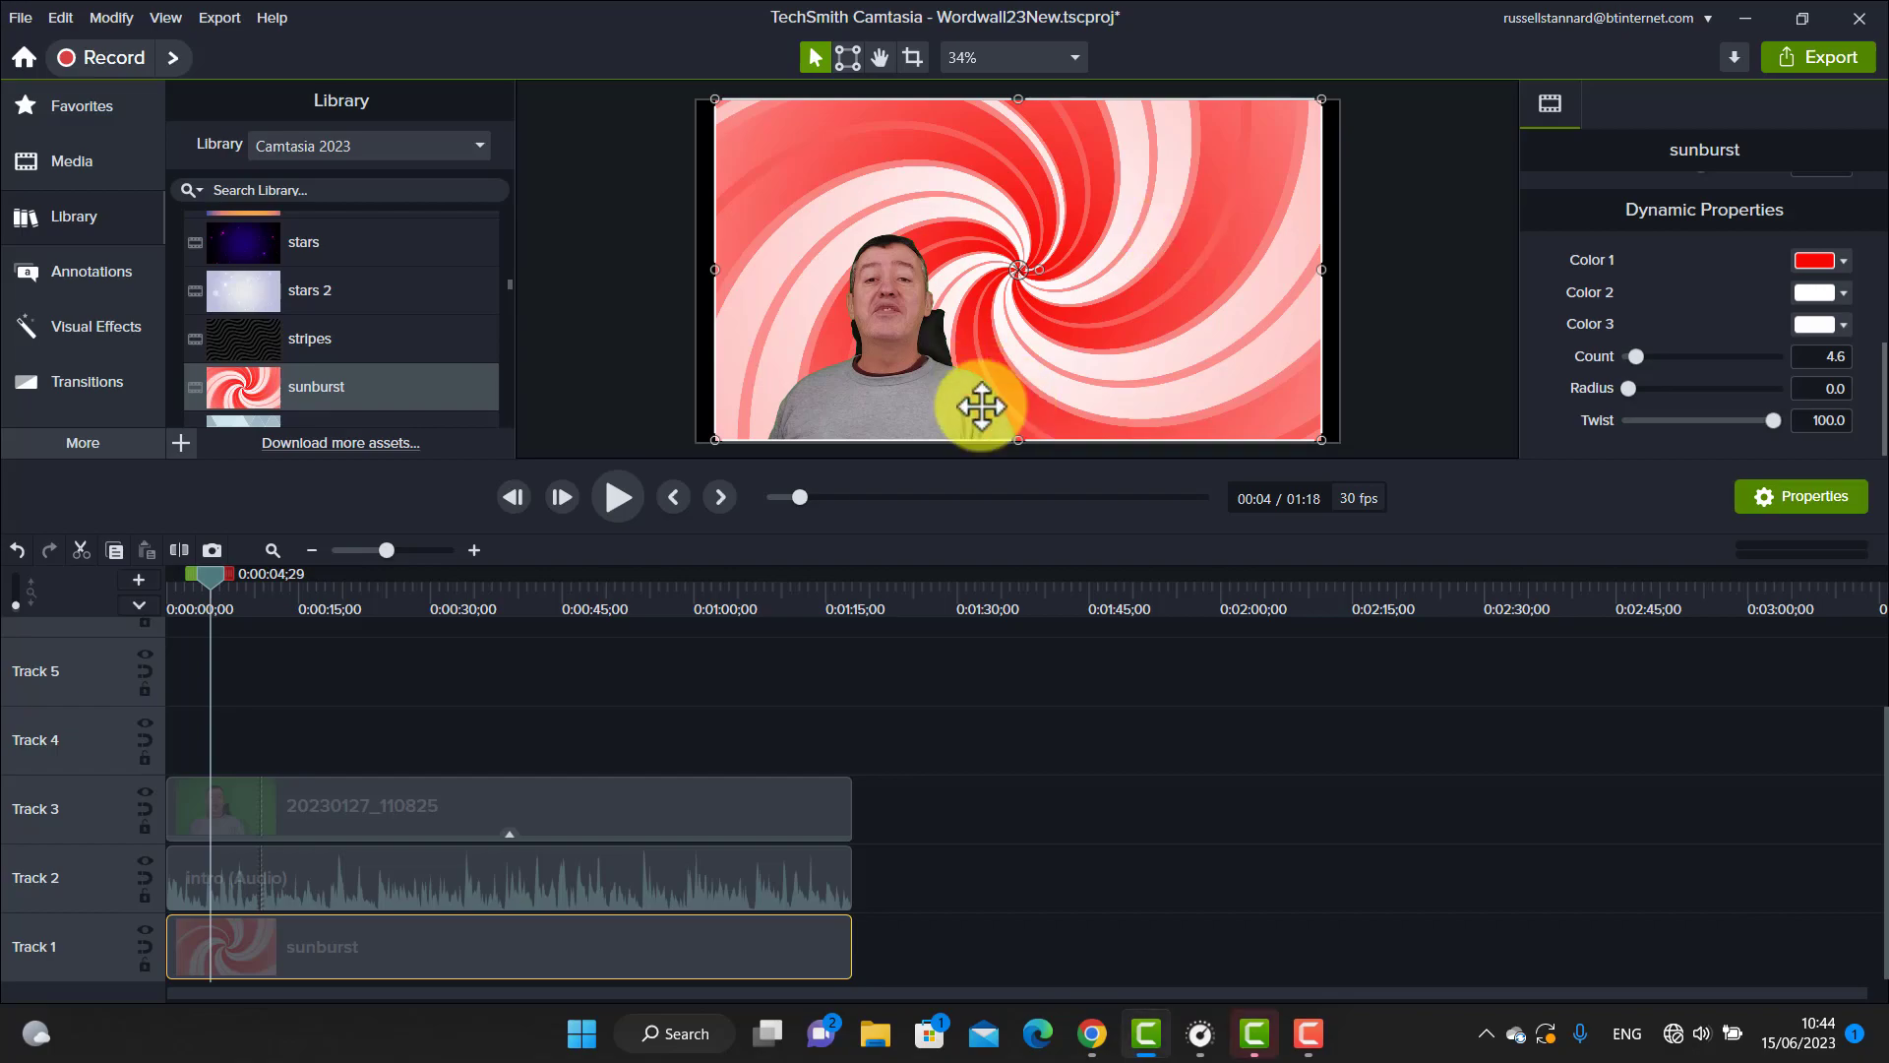
Split the sunburst background clip at about 0:00:22;13.
left_click_drag(221, 579, 375, 617)
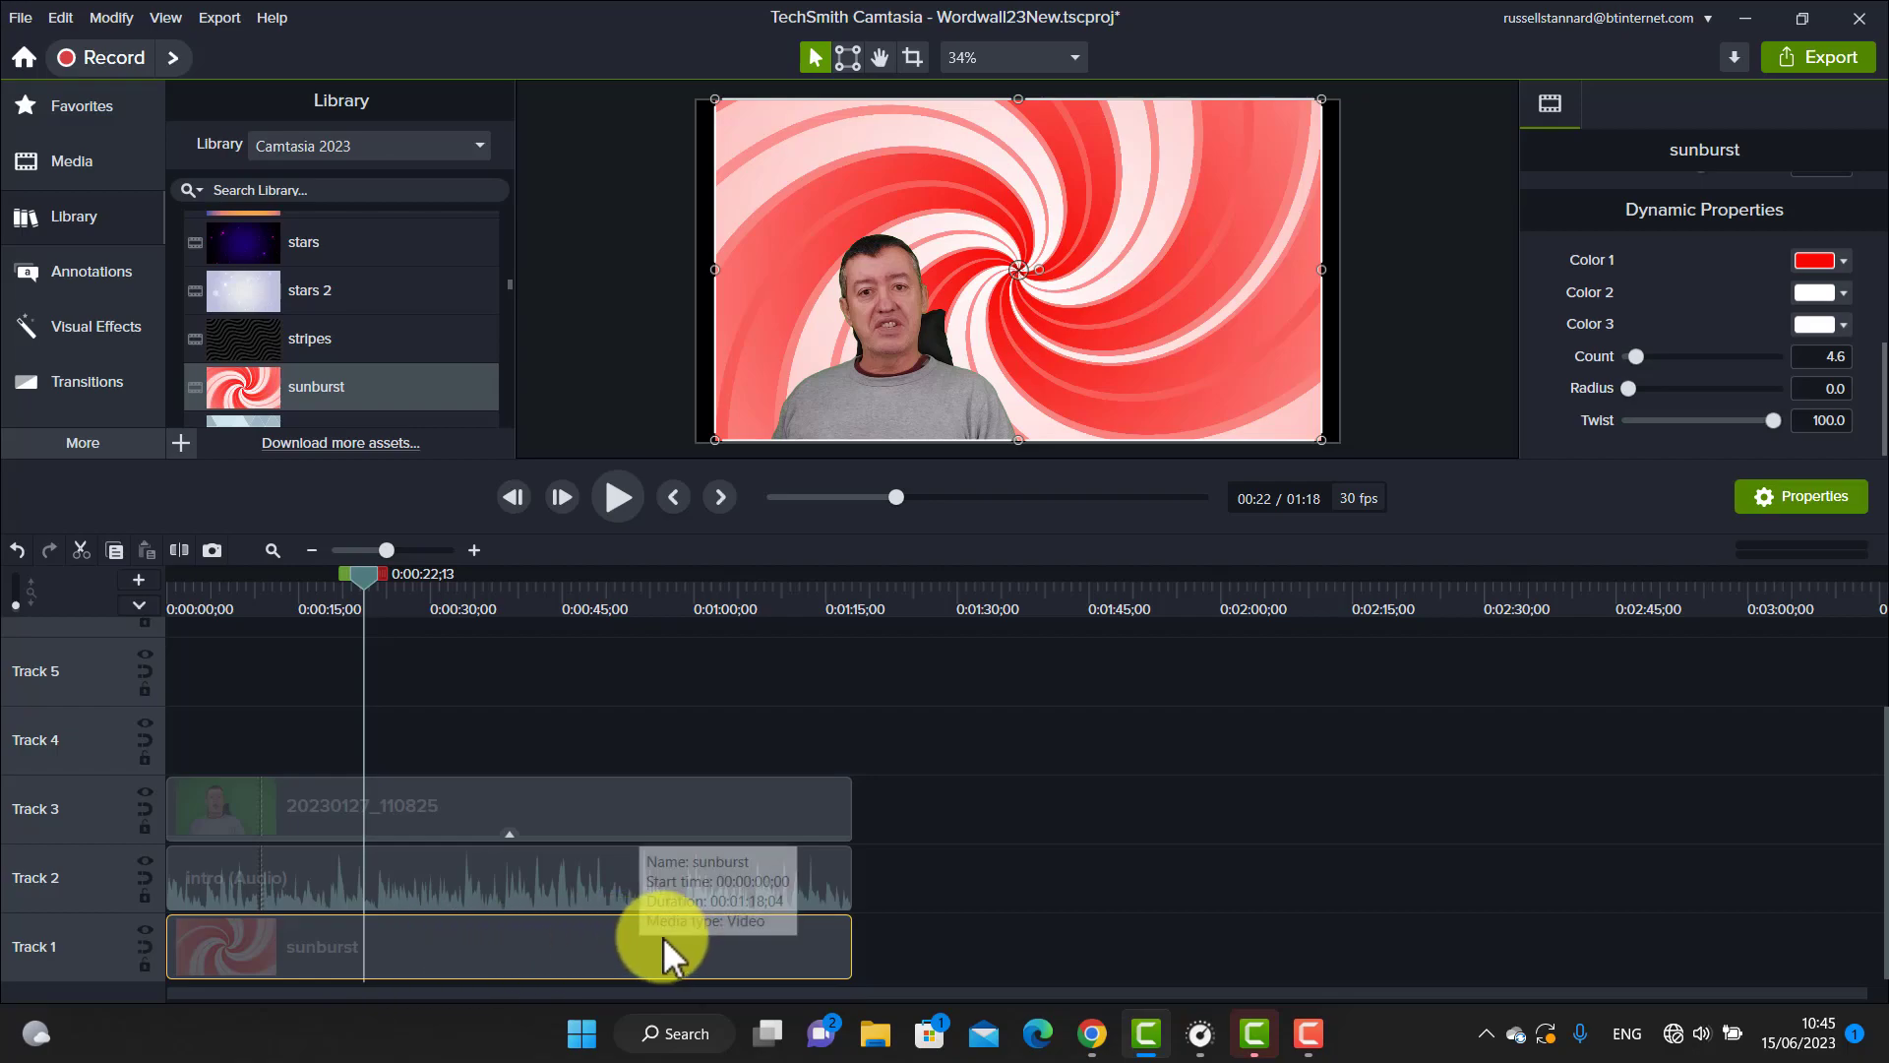
left_click(178, 552)
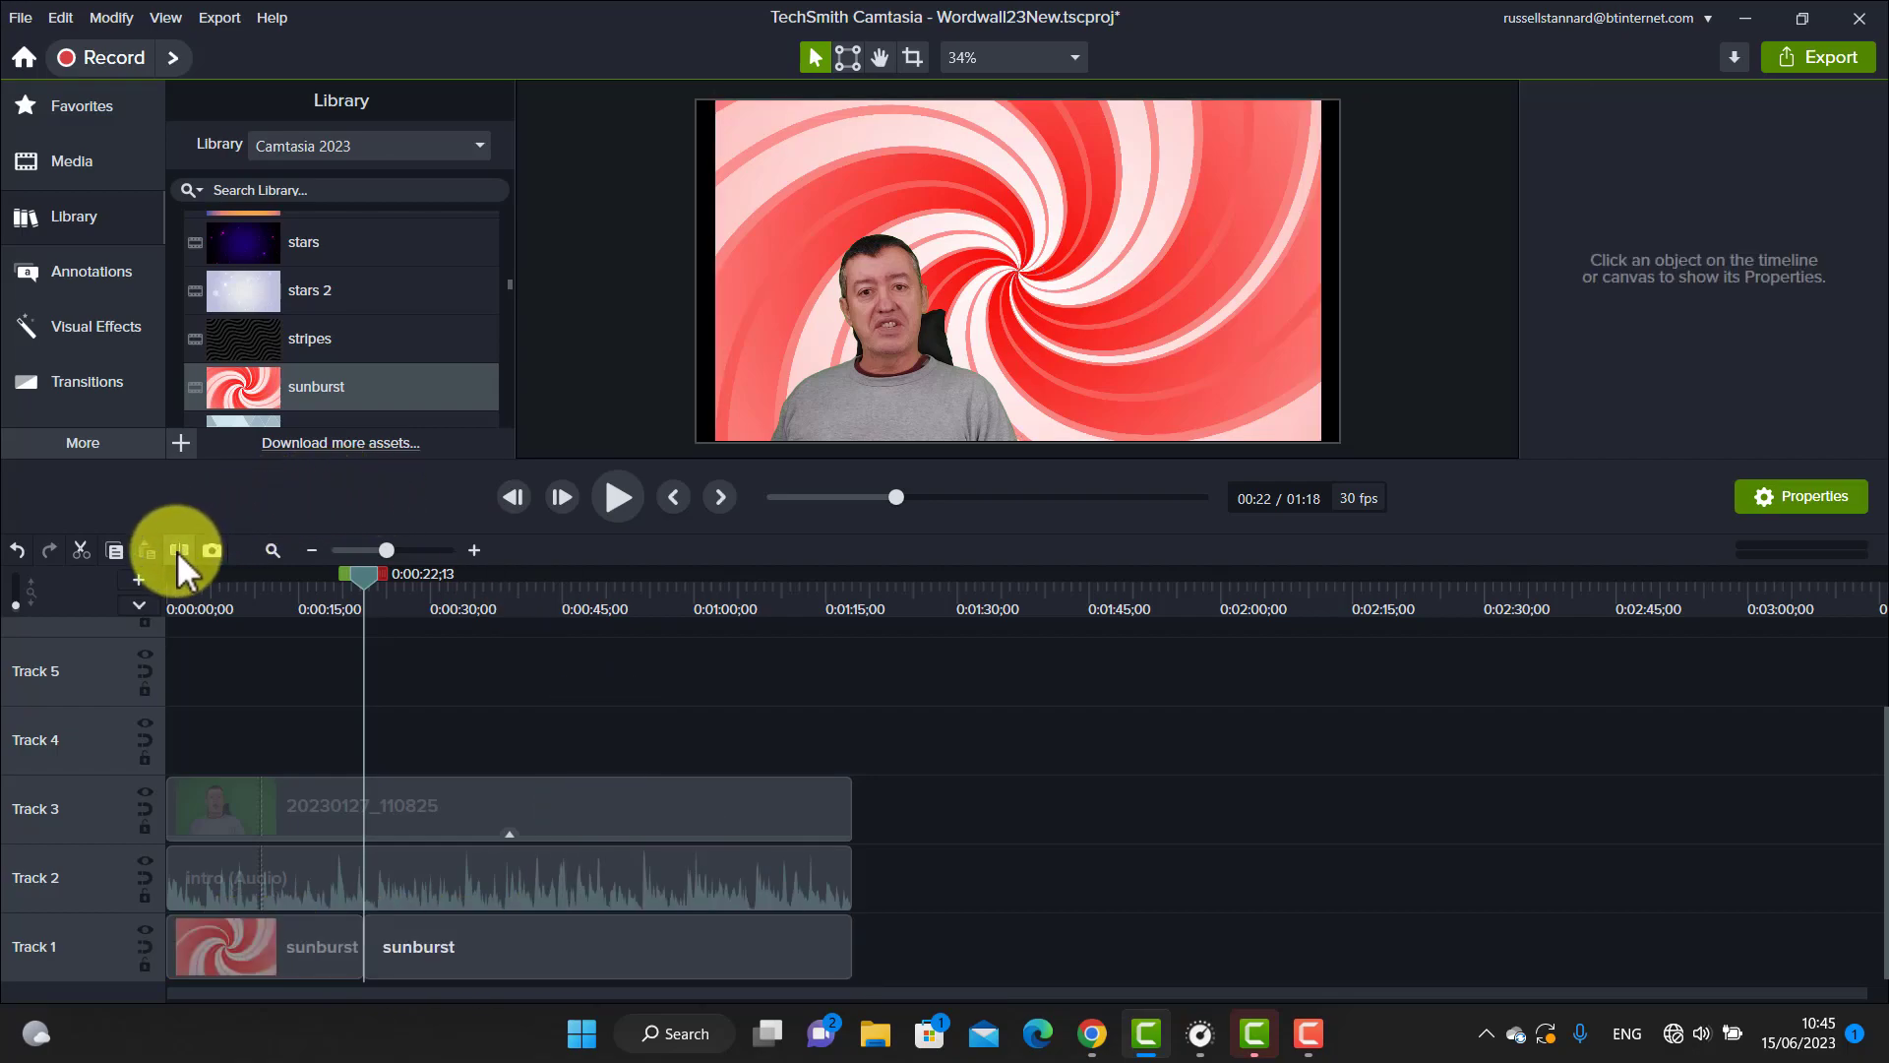
Recolor the first sunburst segment on Track 1 by setting its Color 1 to blue-violet #2E00F4.
left_click(267, 957)
left_click_drag(374, 563, 342, 573)
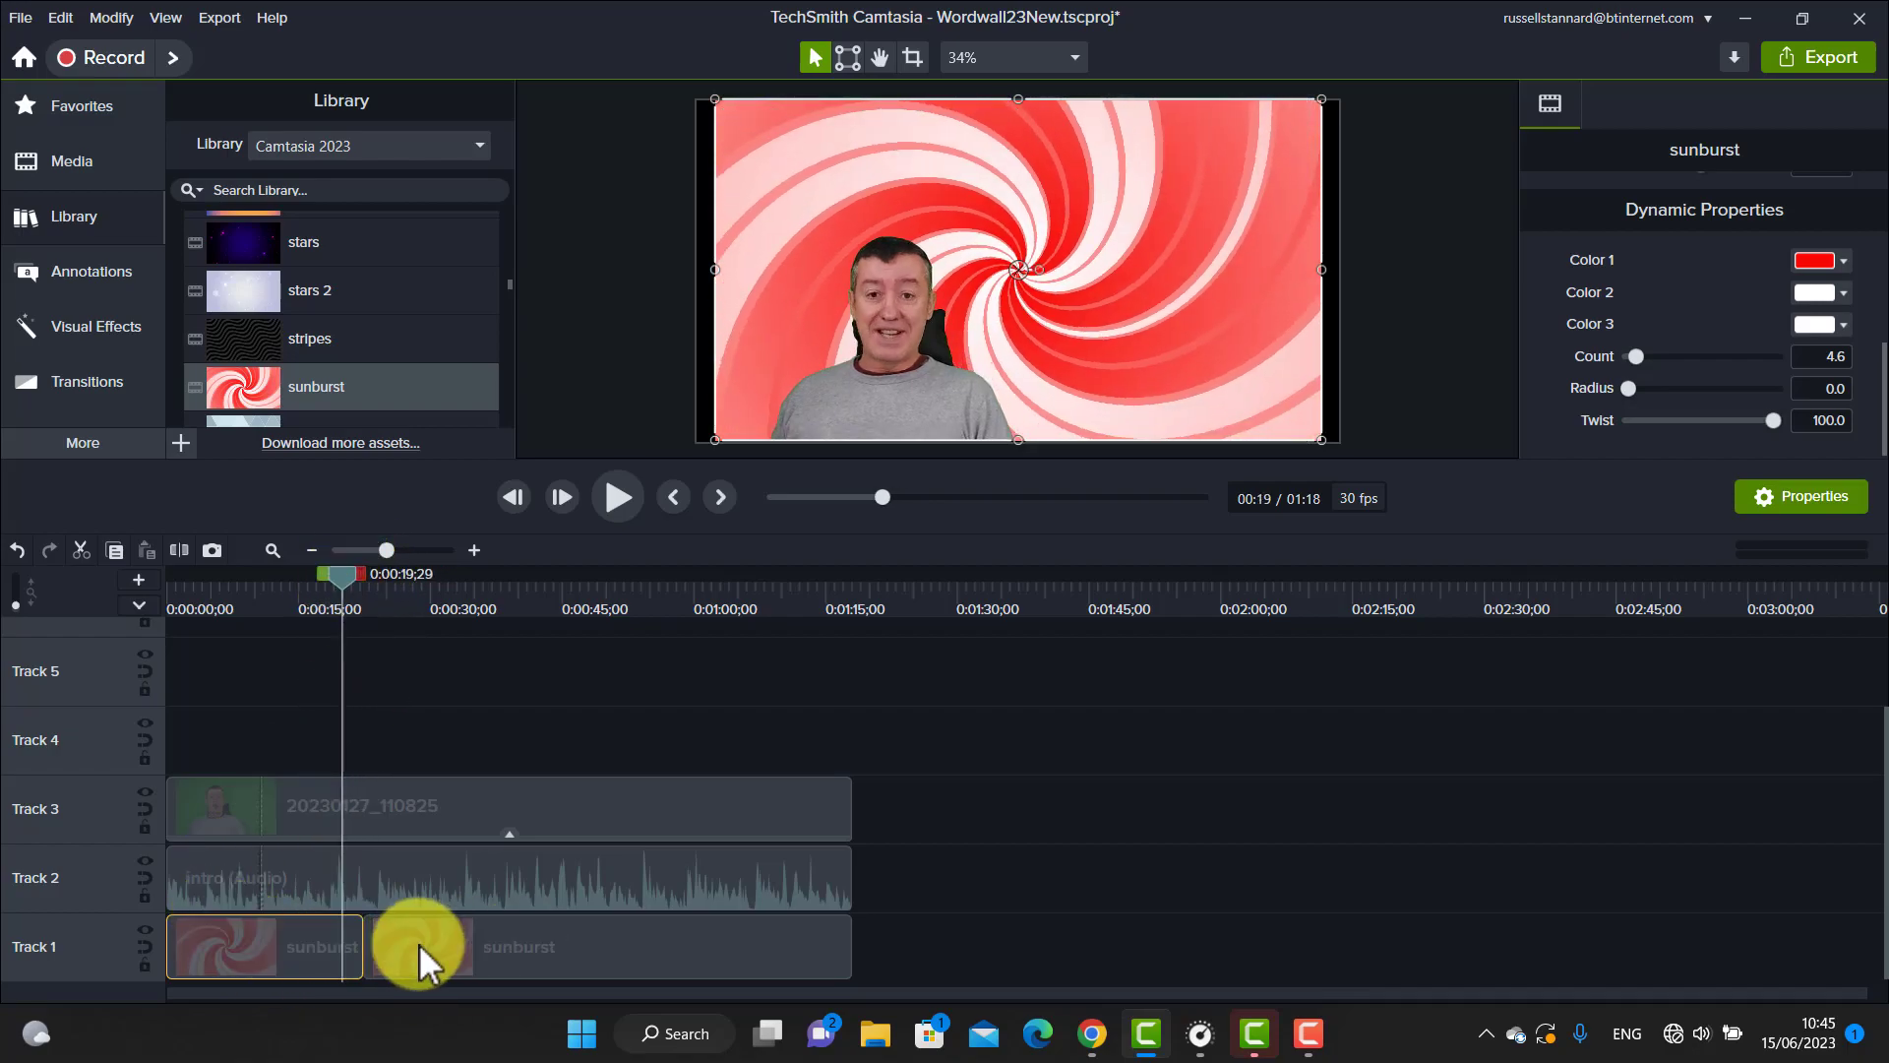
left_click(1843, 262)
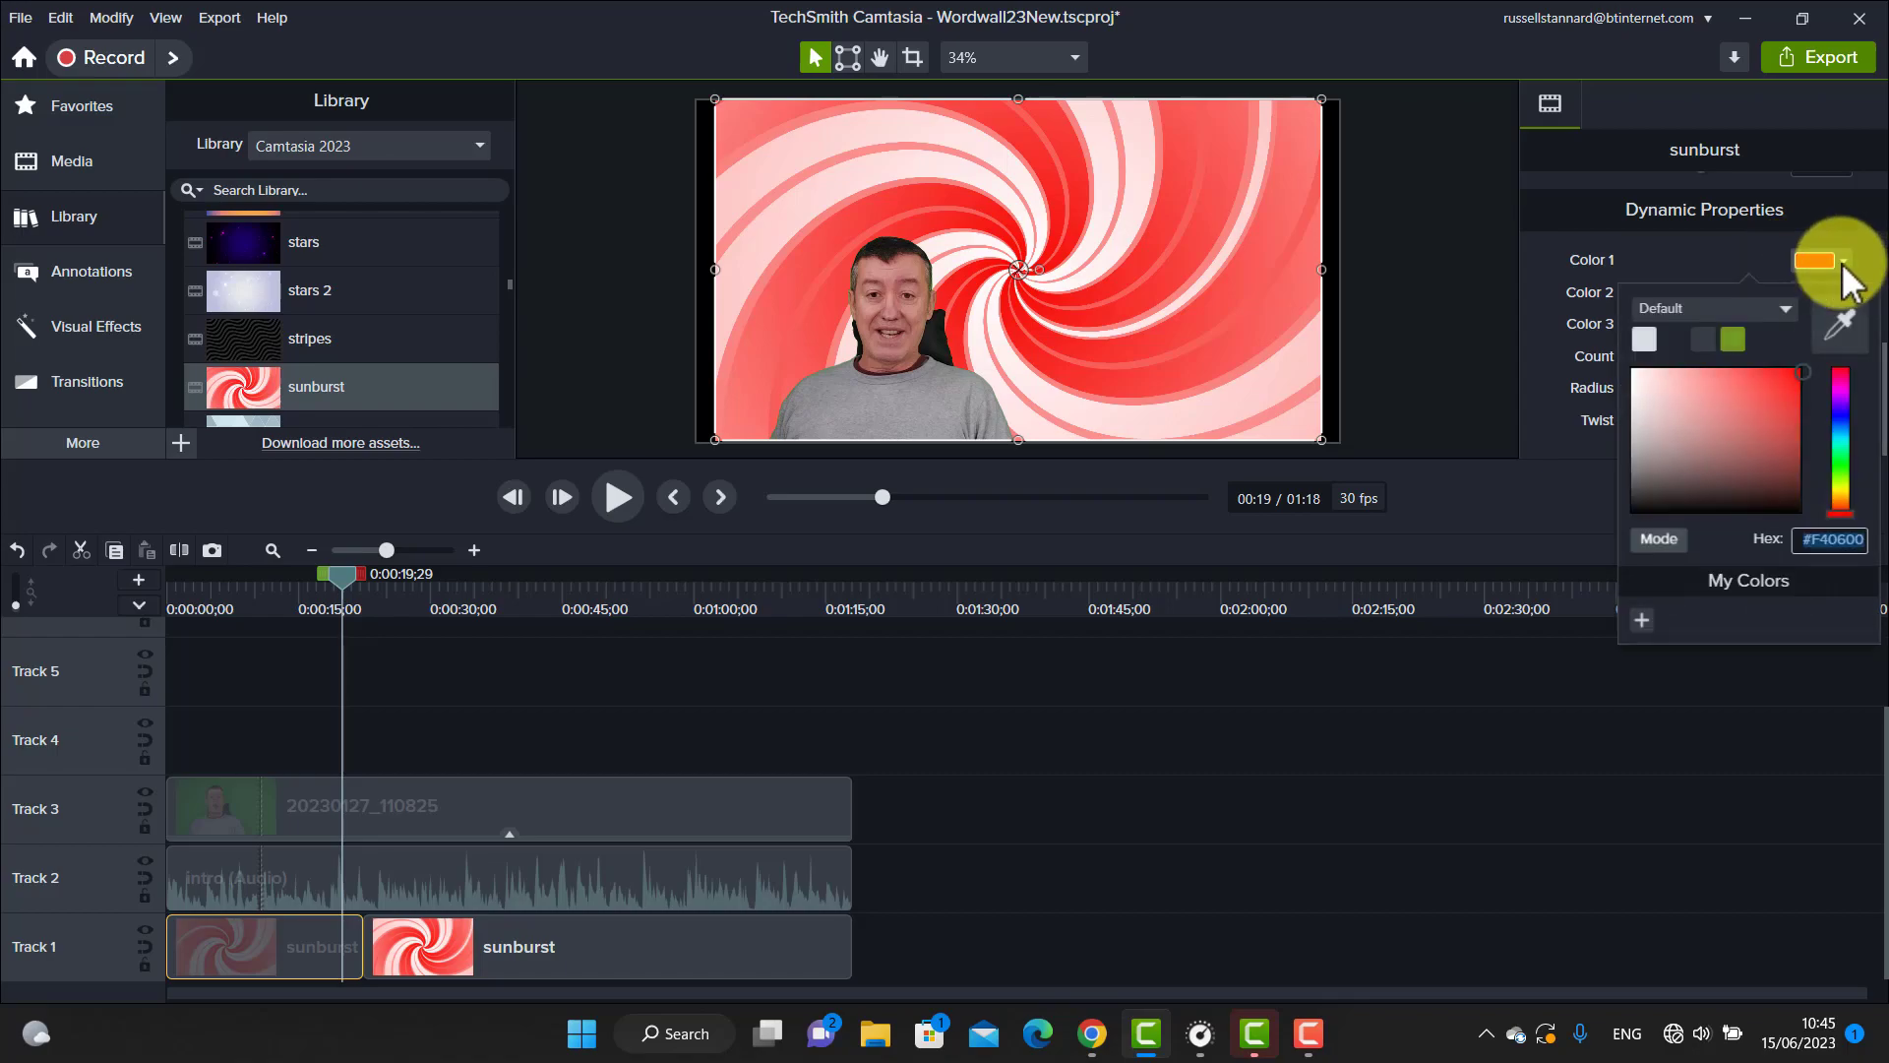
left_click(1842, 425)
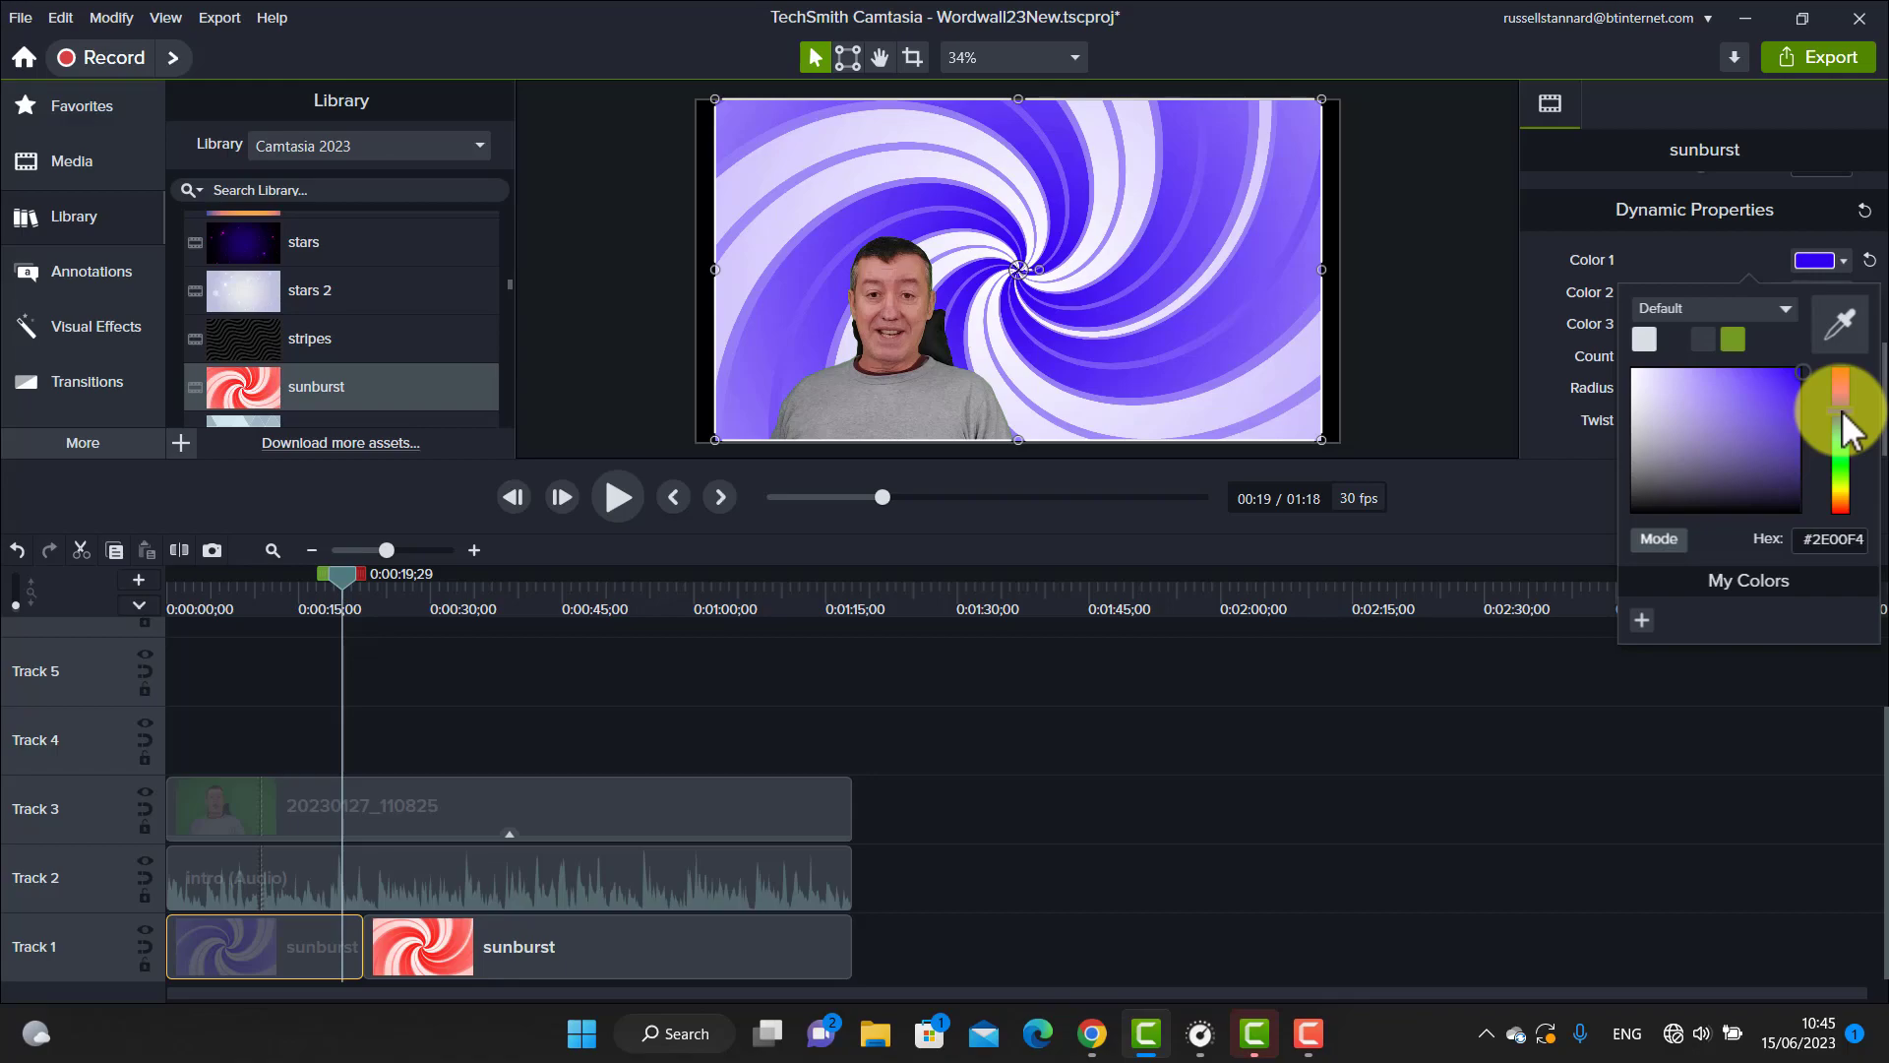
Split the second sunburst segment on Track 1 at about 0:00:38;27.
left_click_drag(341, 569, 508, 587)
left_click(582, 958)
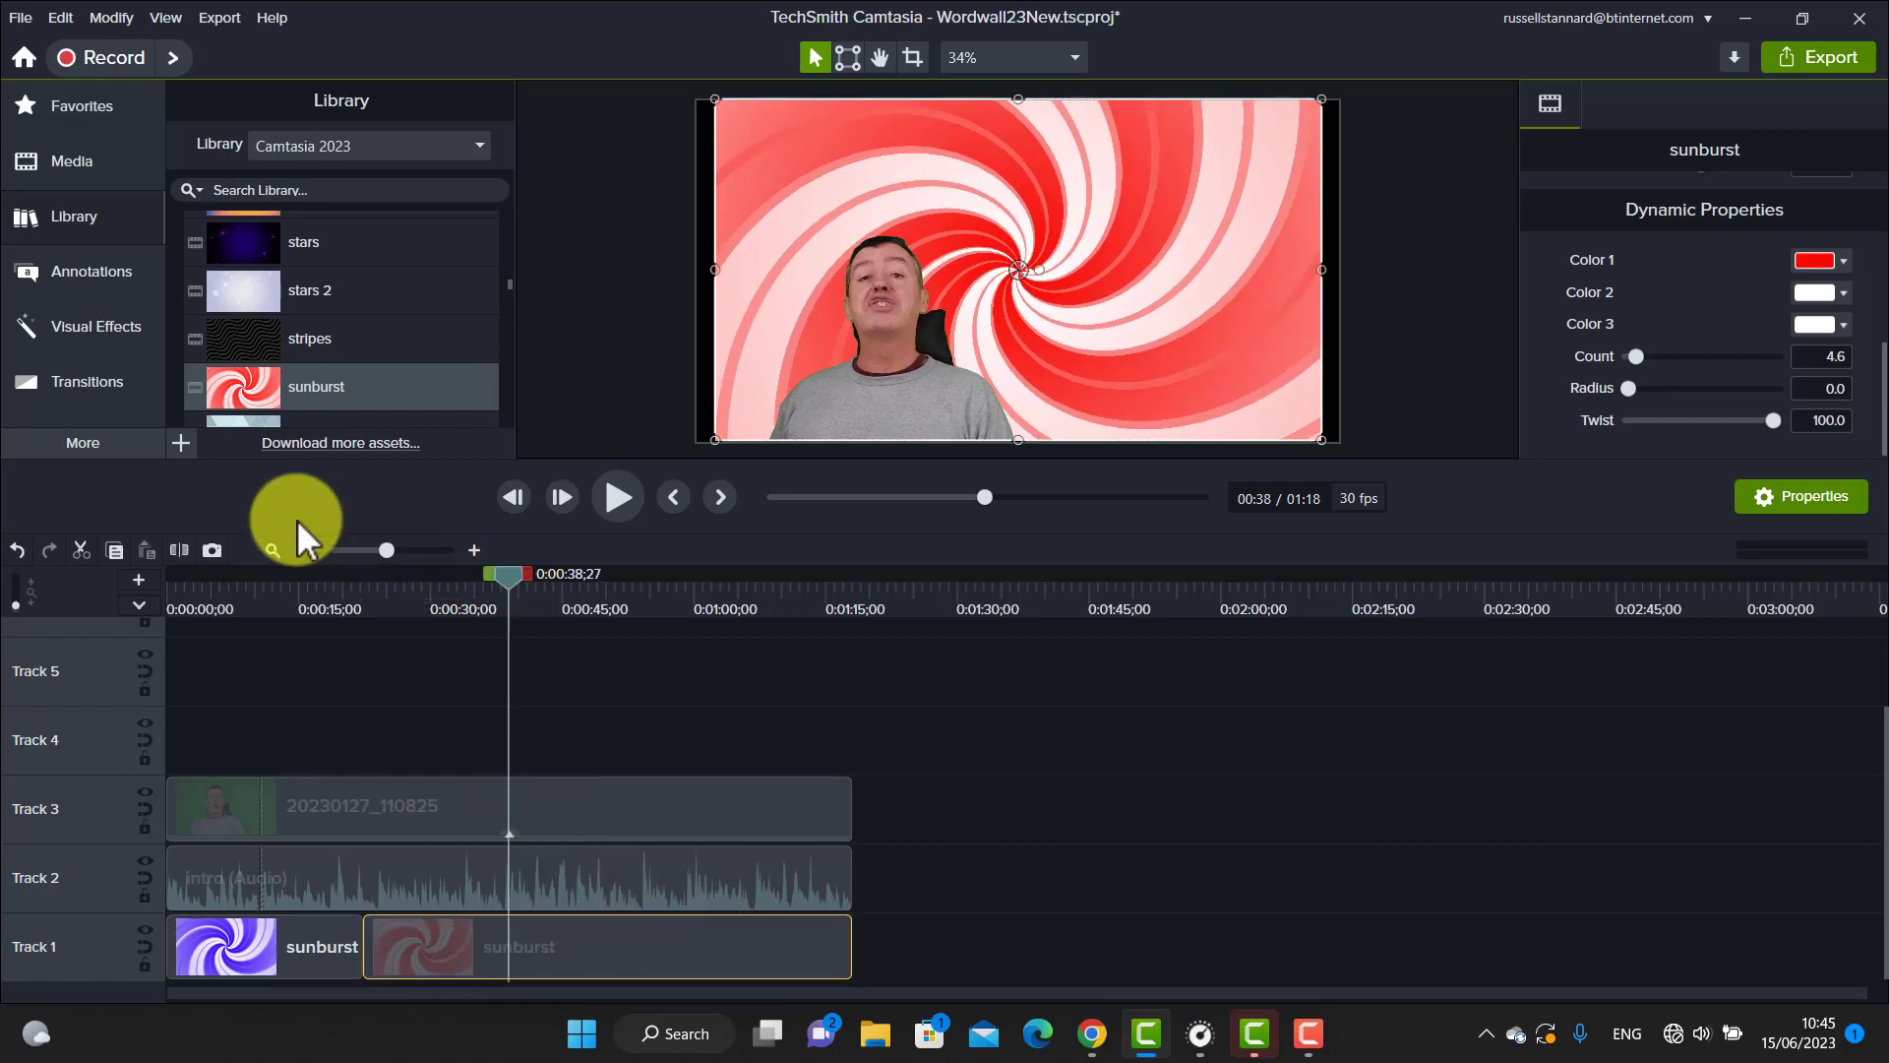
left_click(189, 550)
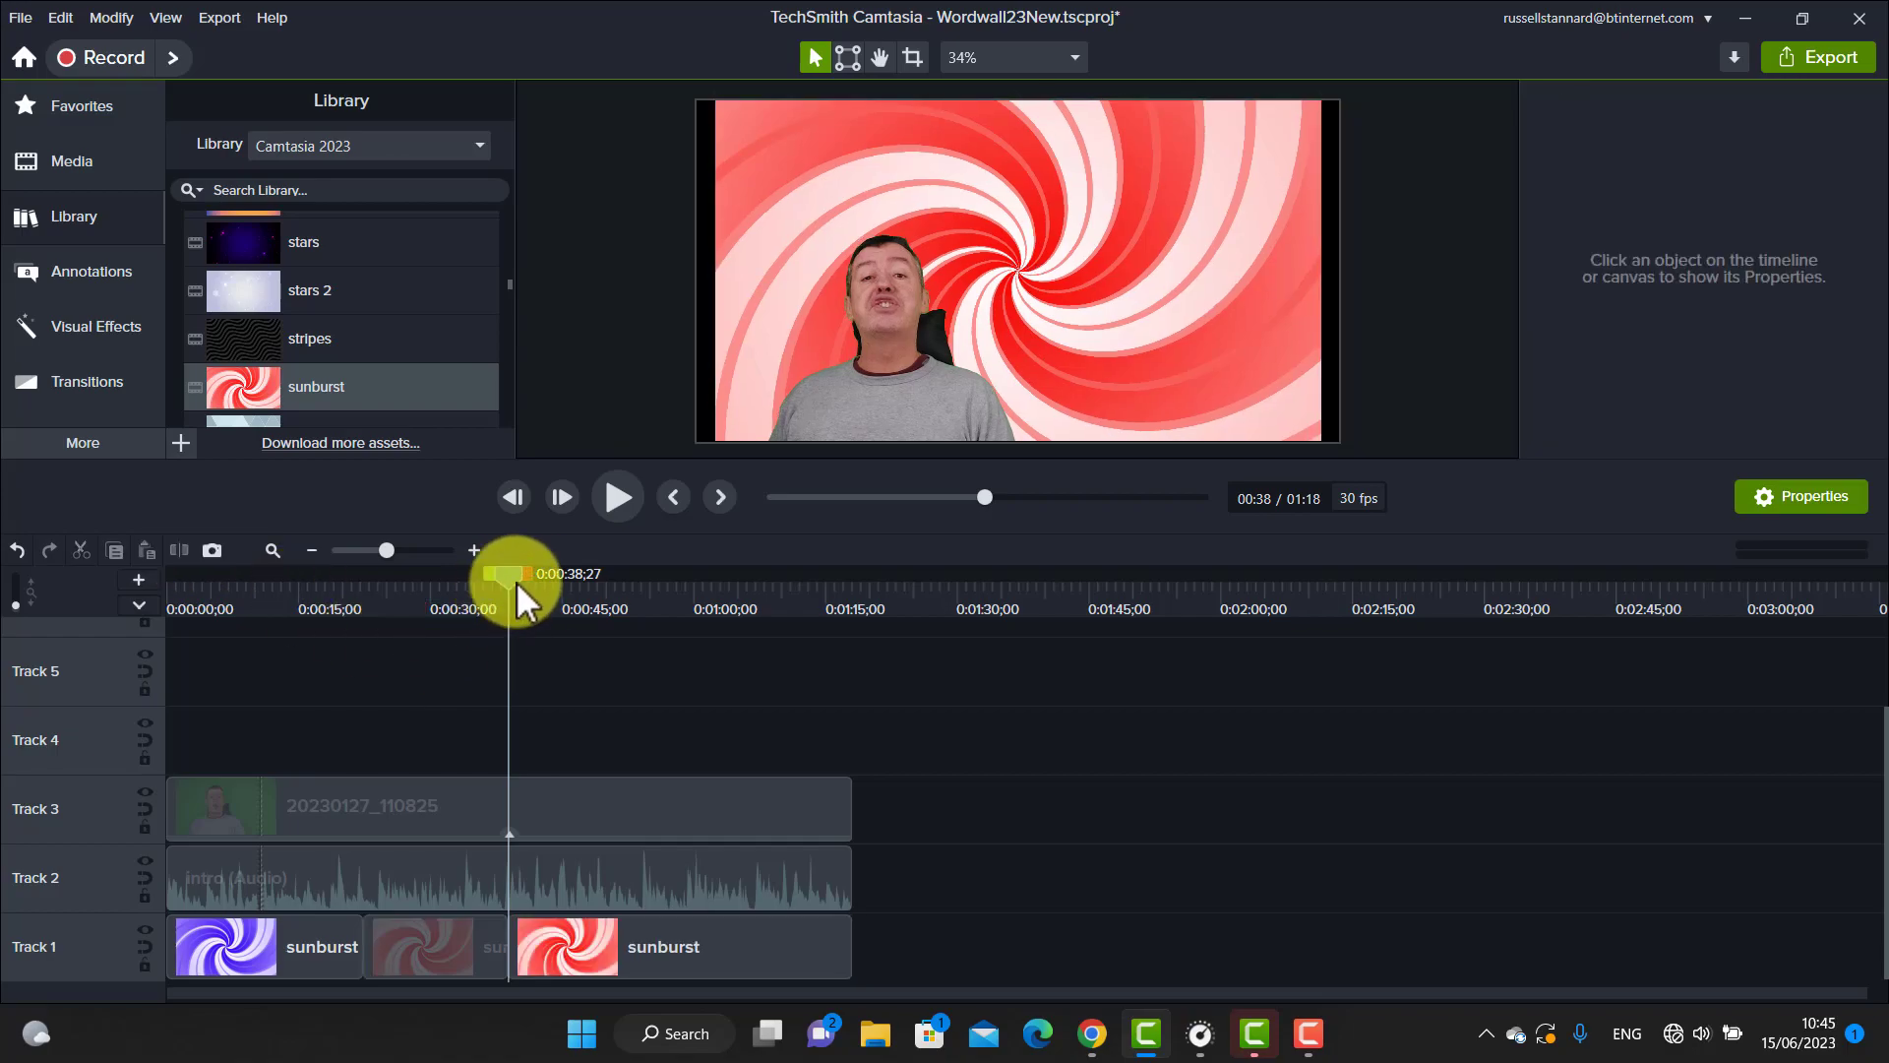
Recolor the third sunburst segment, setting Color 1 to bright green and Color 2 to olive green.
left_click_drag(505, 583, 546, 694)
left_click(602, 957)
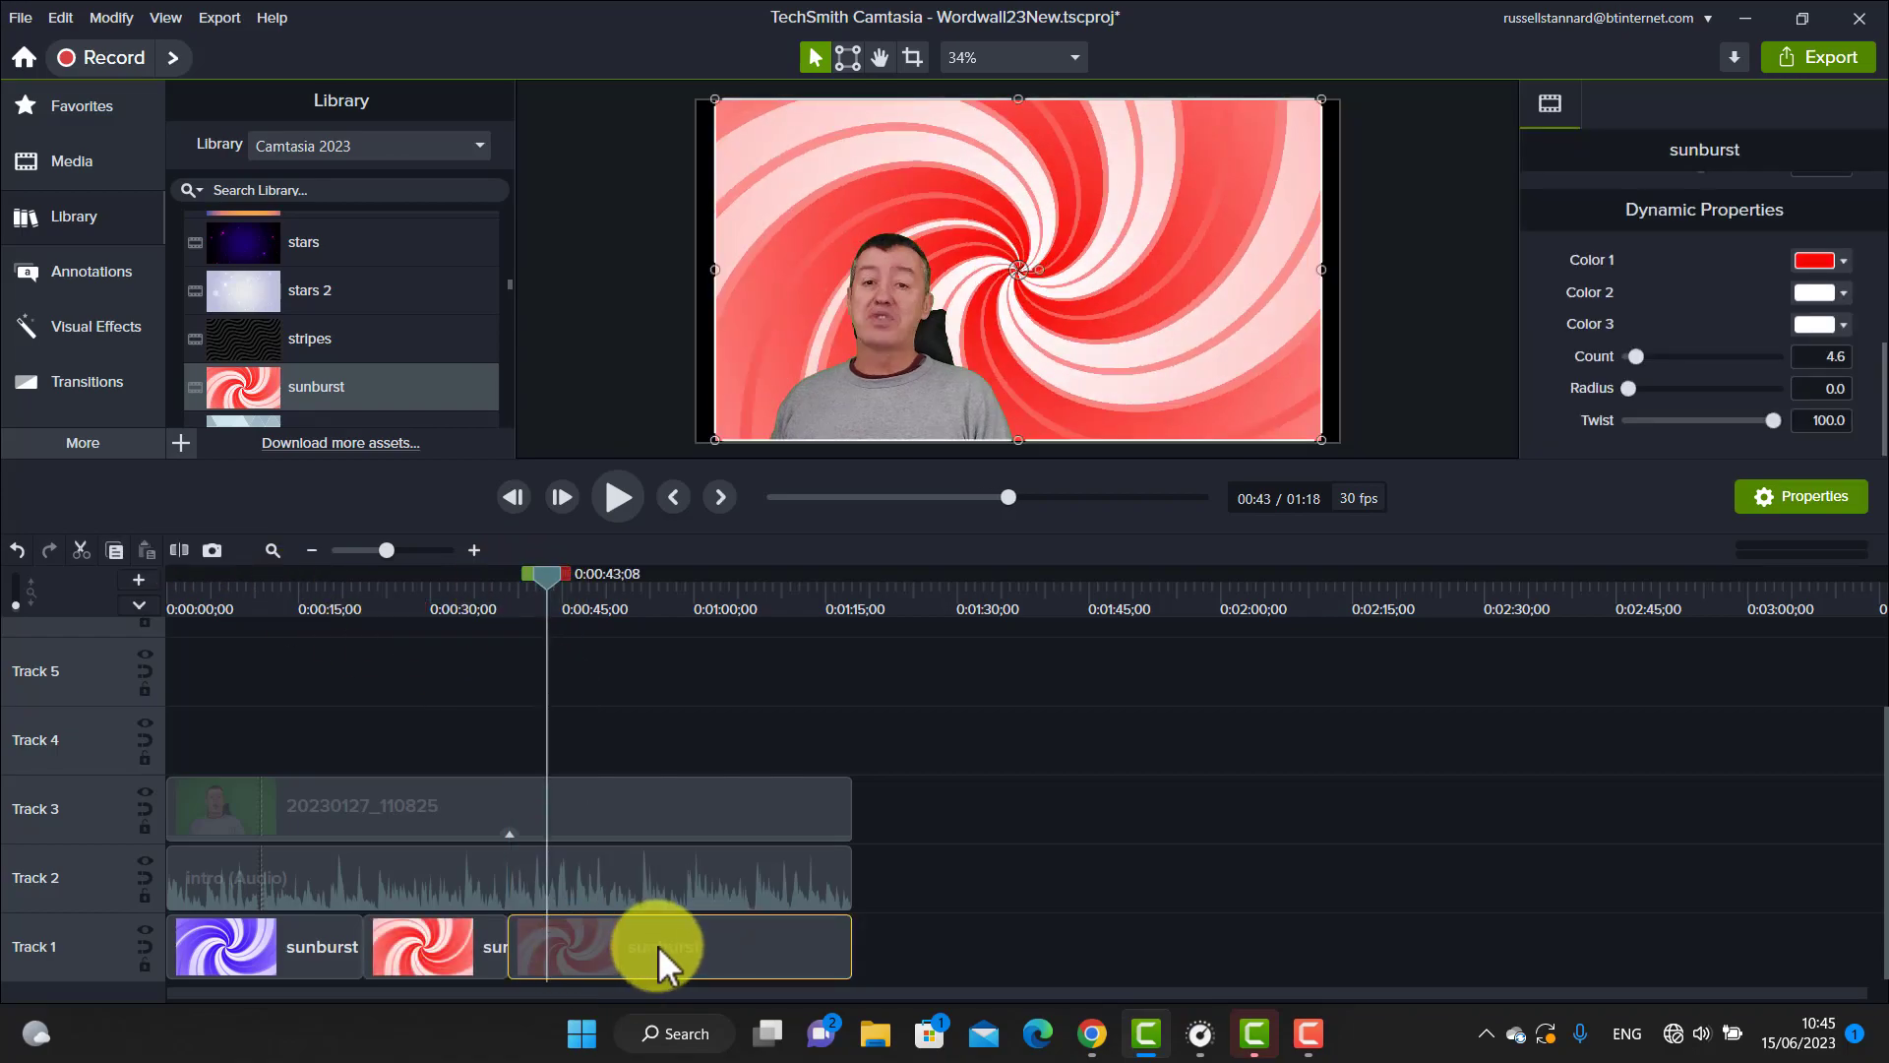
left_click(1844, 260)
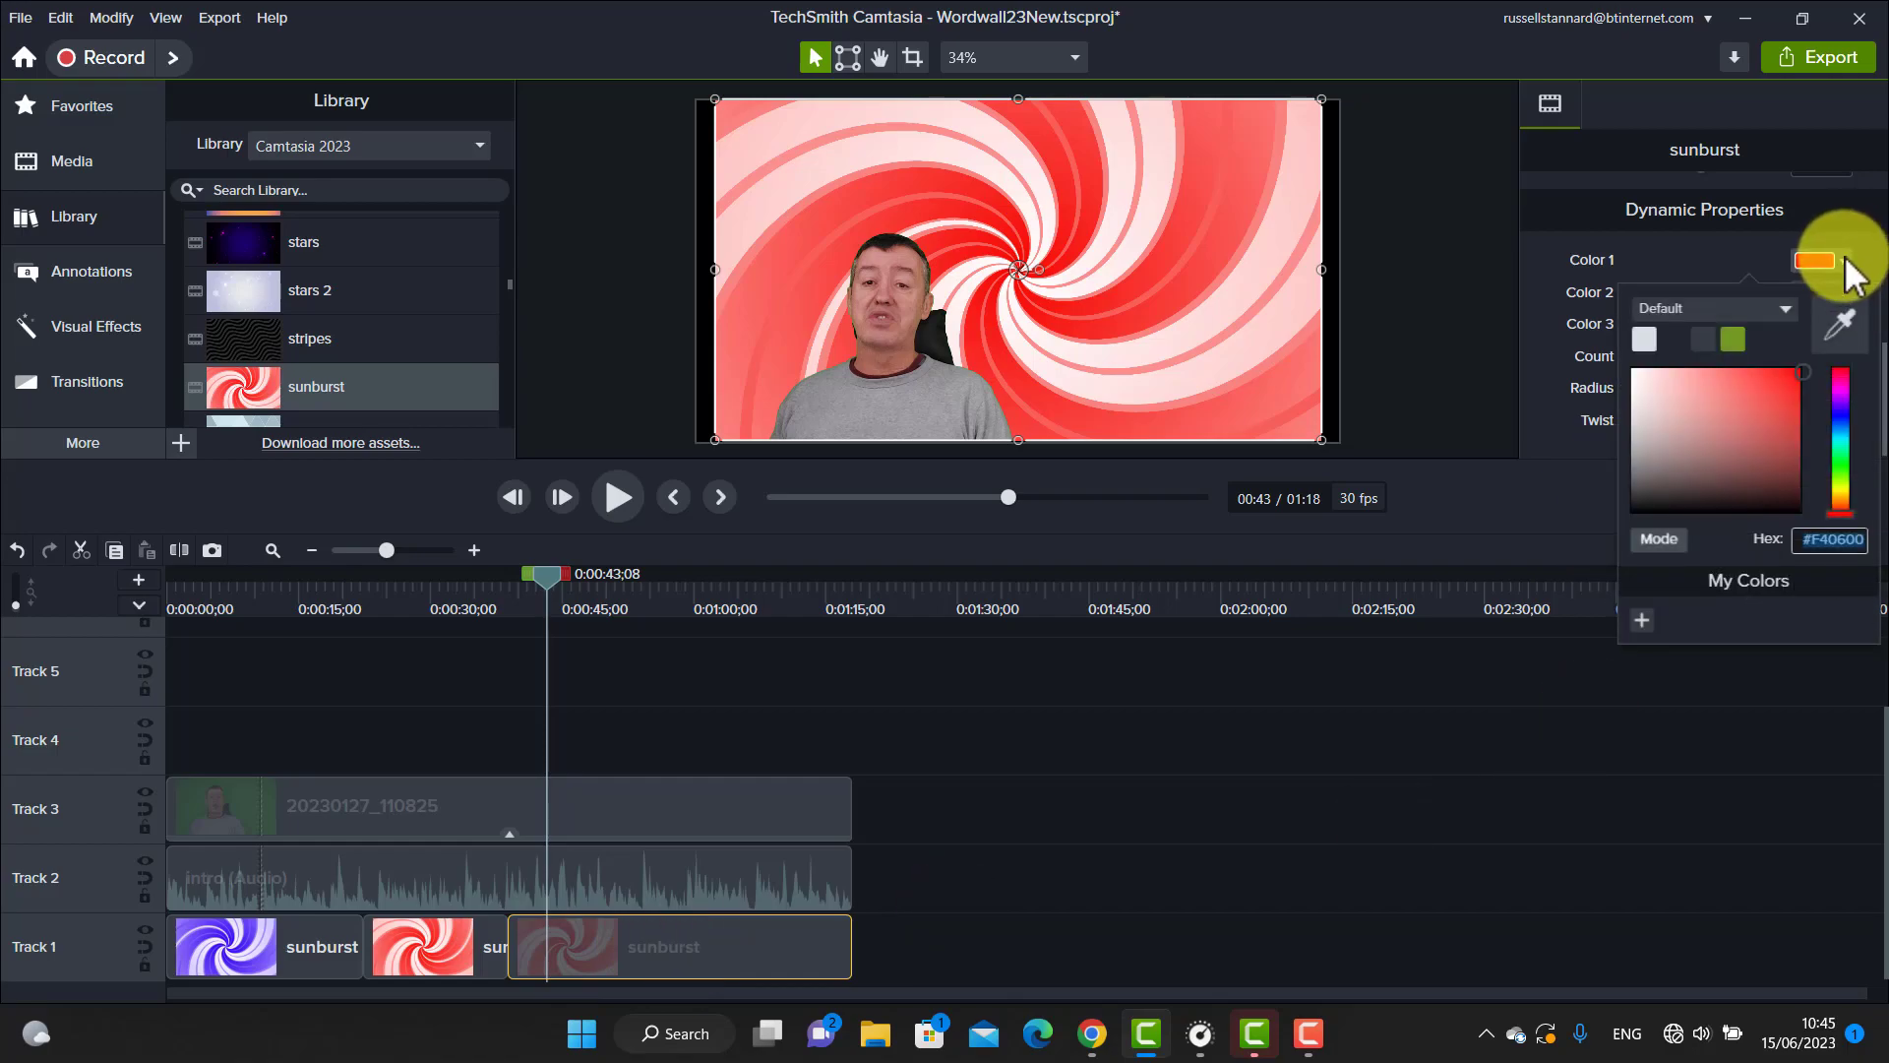
left_click(1846, 482)
left_click(1398, 355)
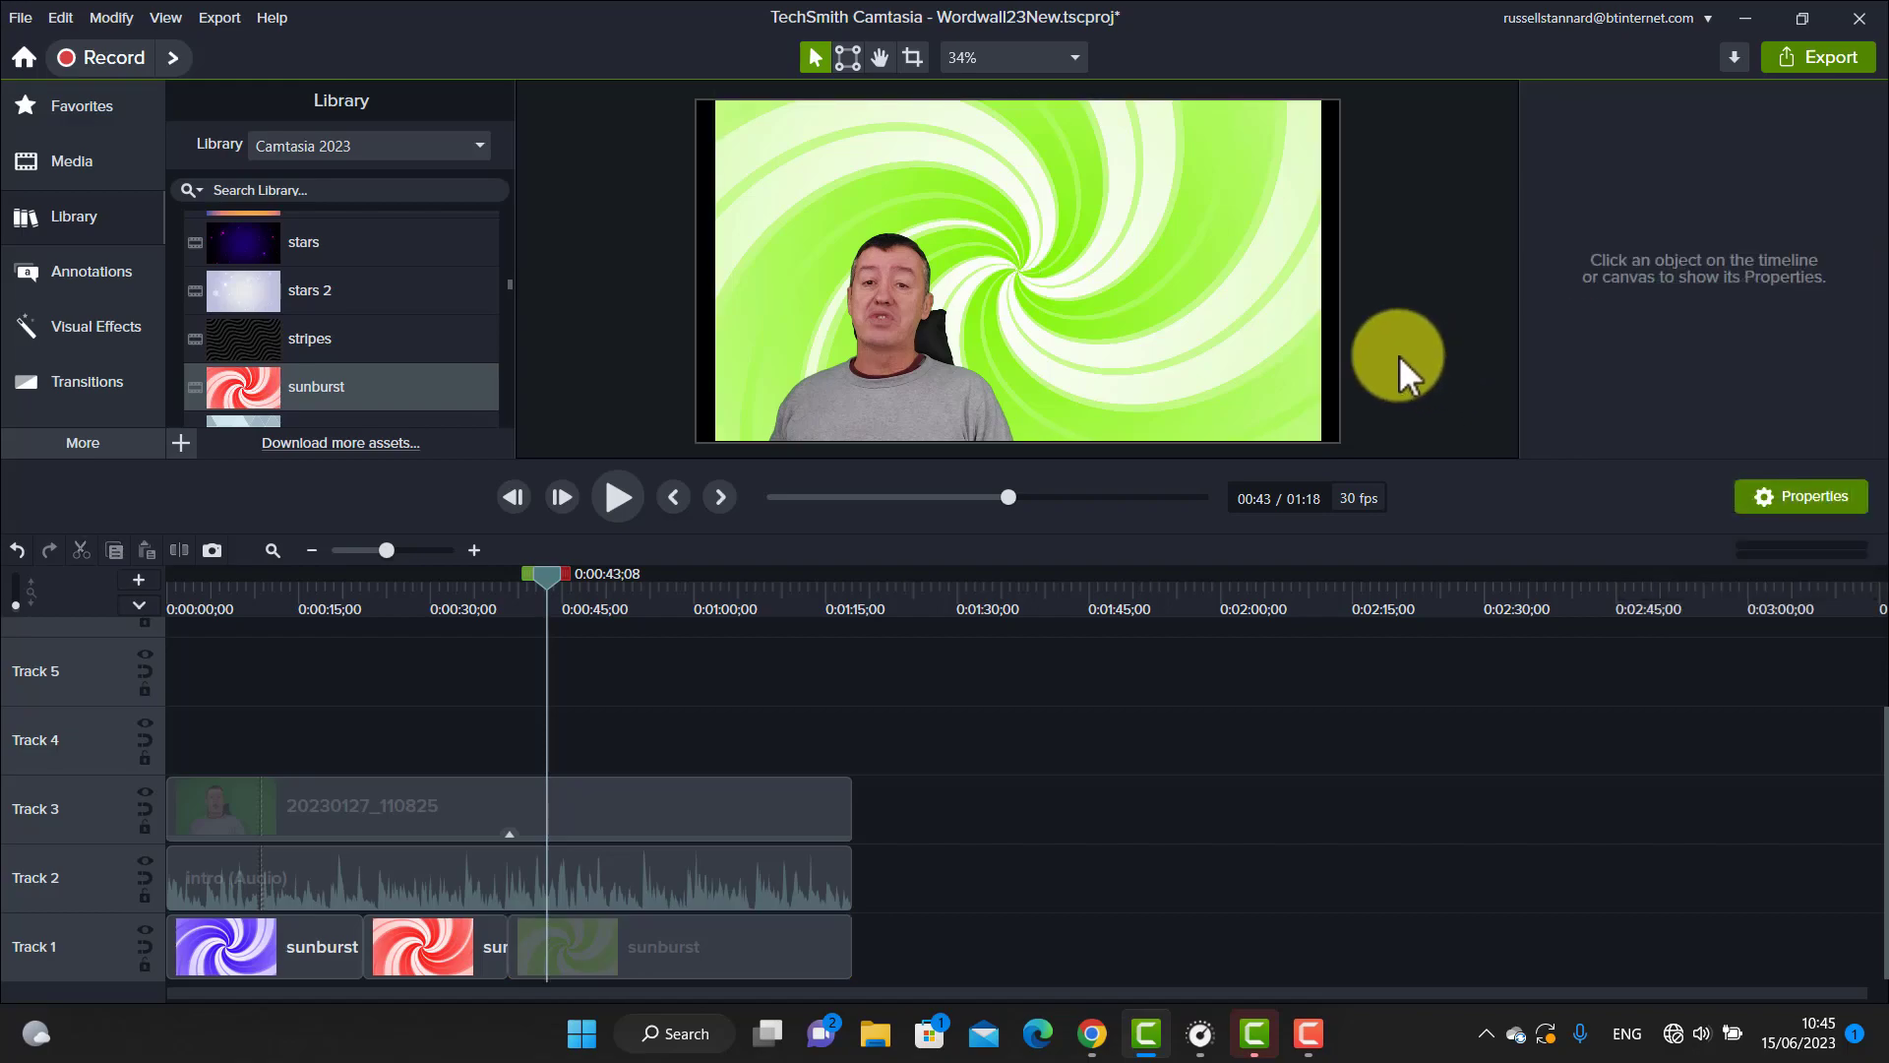
left_click(723, 975)
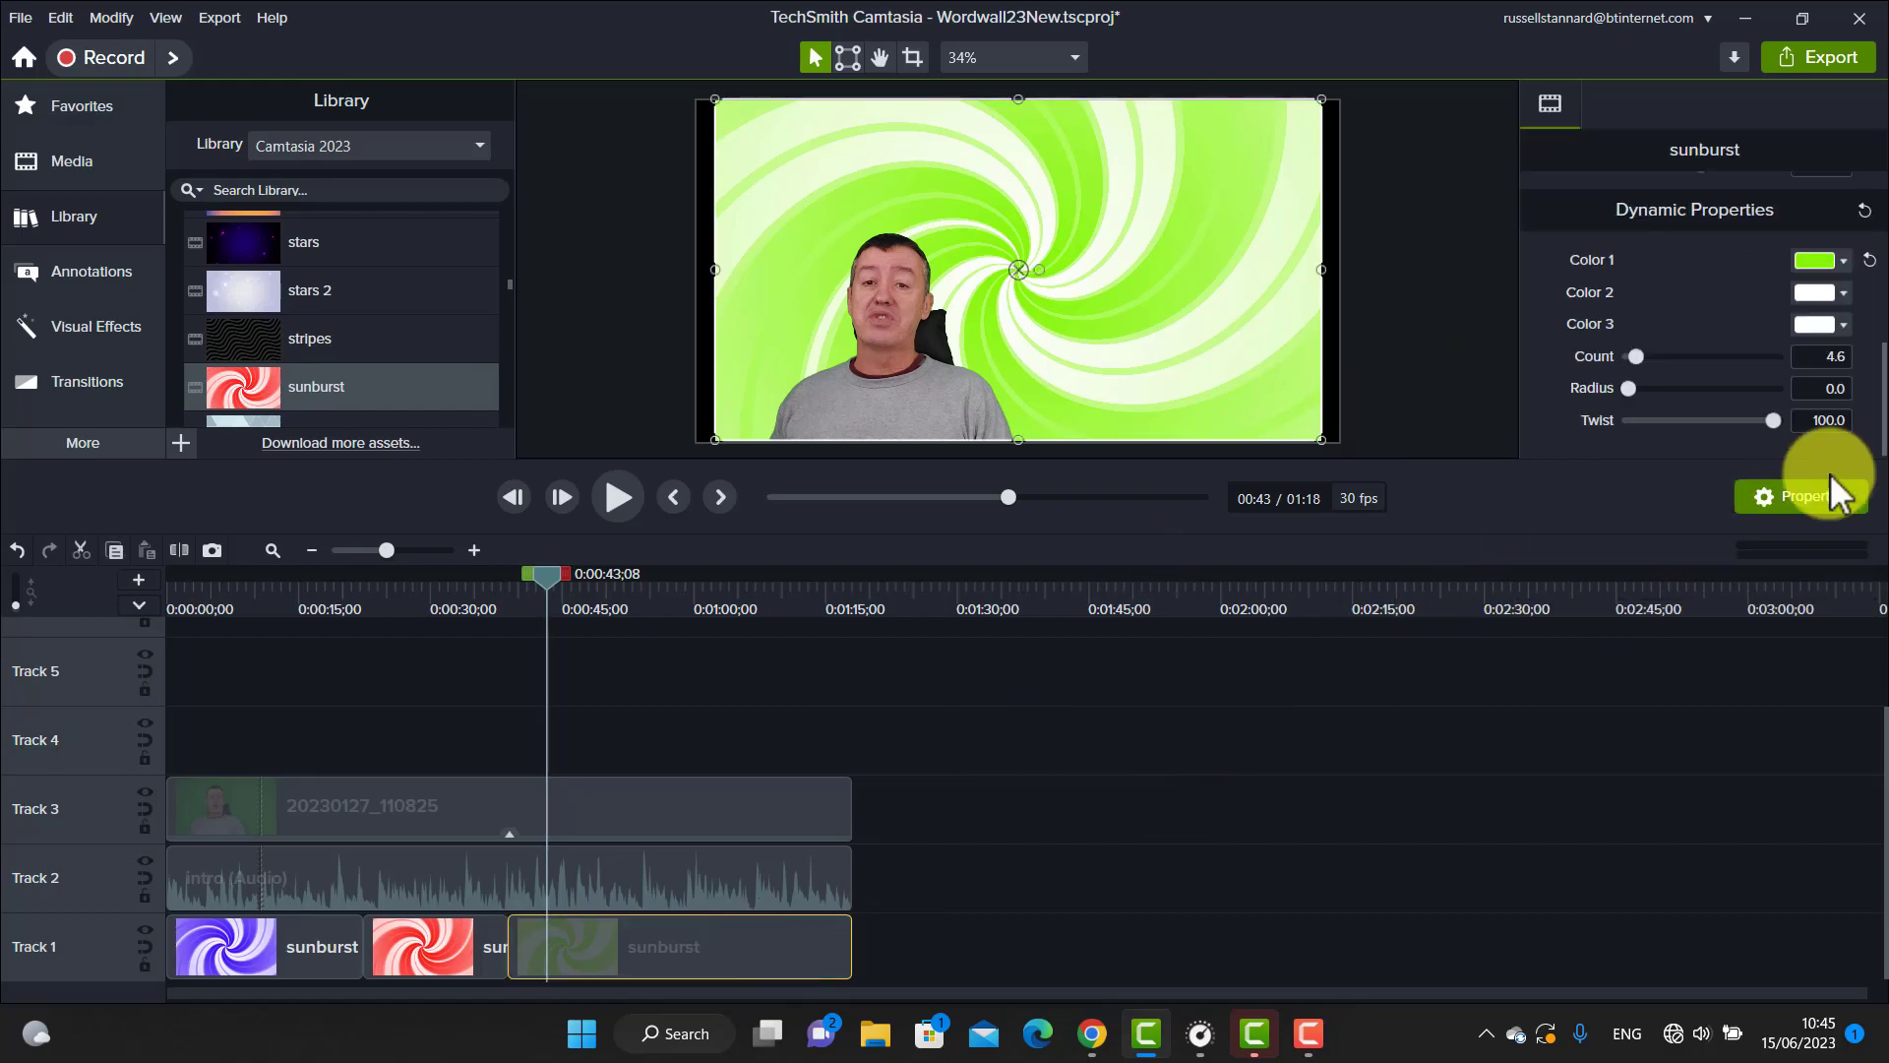
left_click(1830, 292)
left_click(1734, 366)
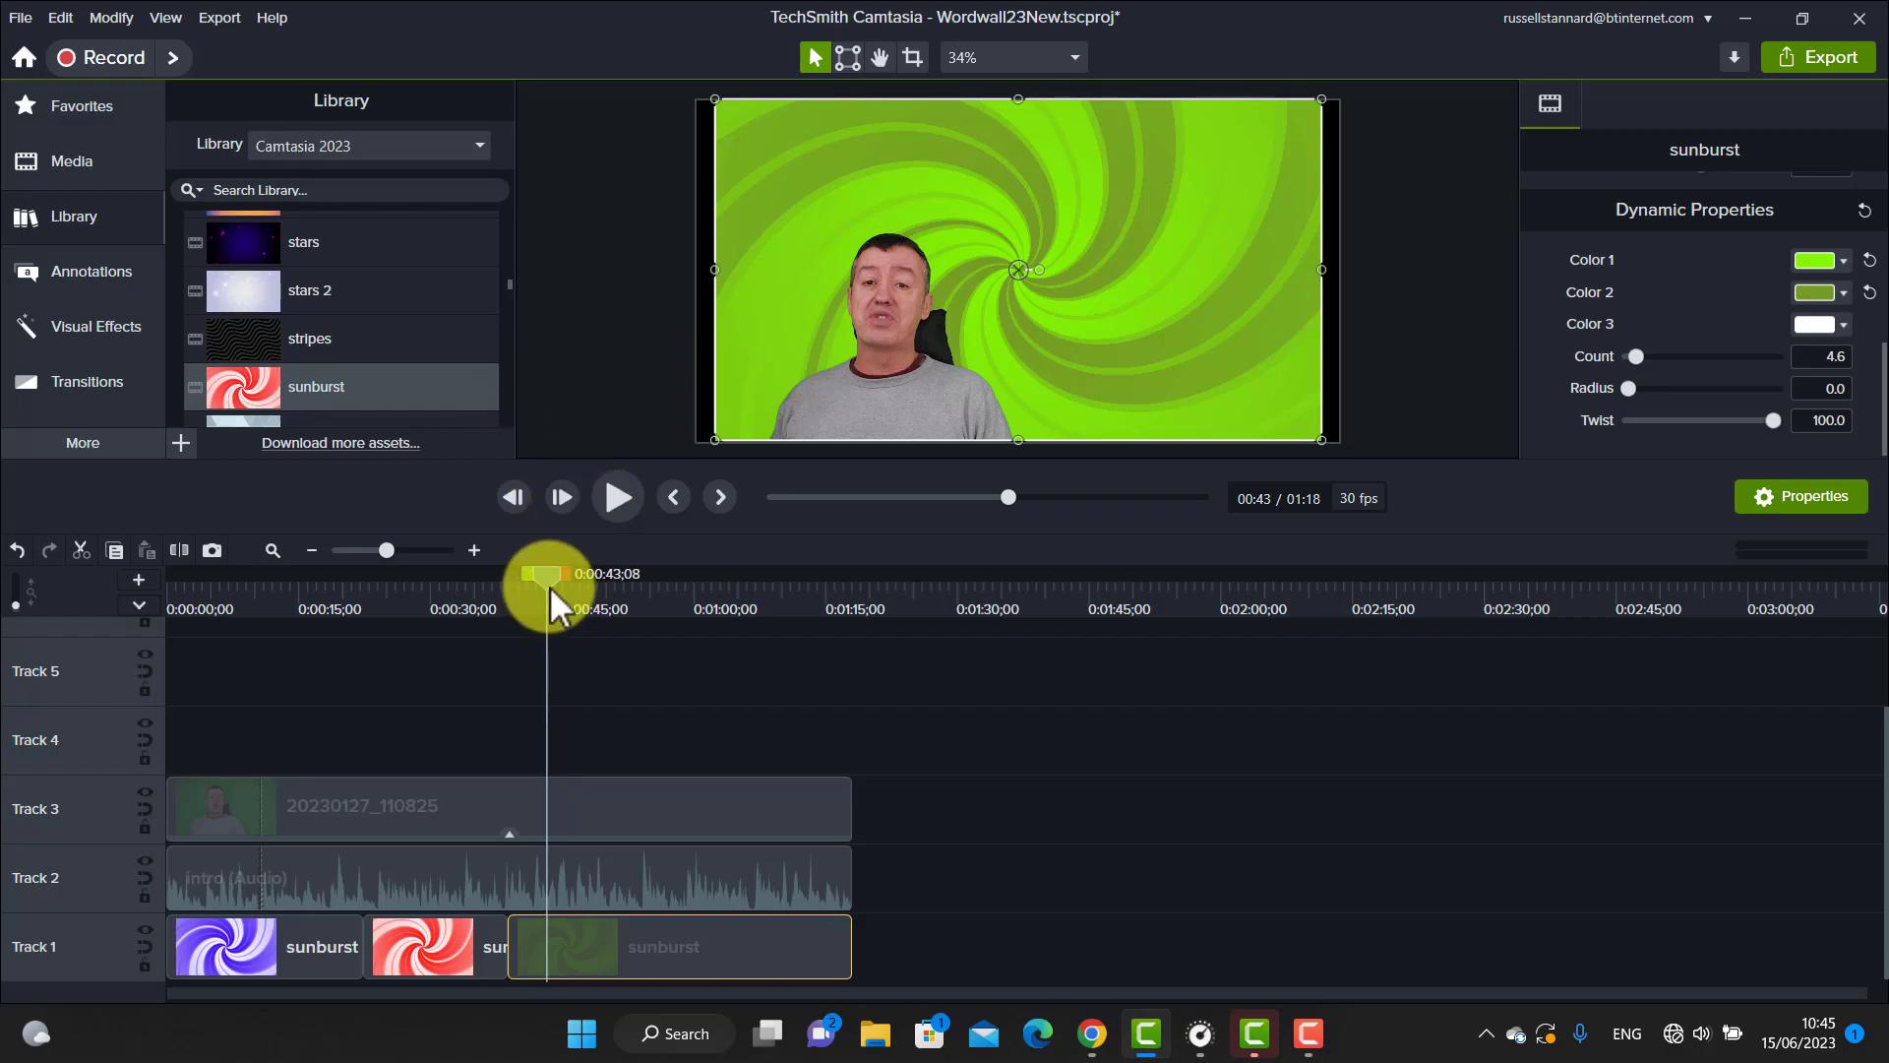
Preview both background changes by playing across the joins between the three sunburst segments.
left_click_drag(551, 577, 329, 598)
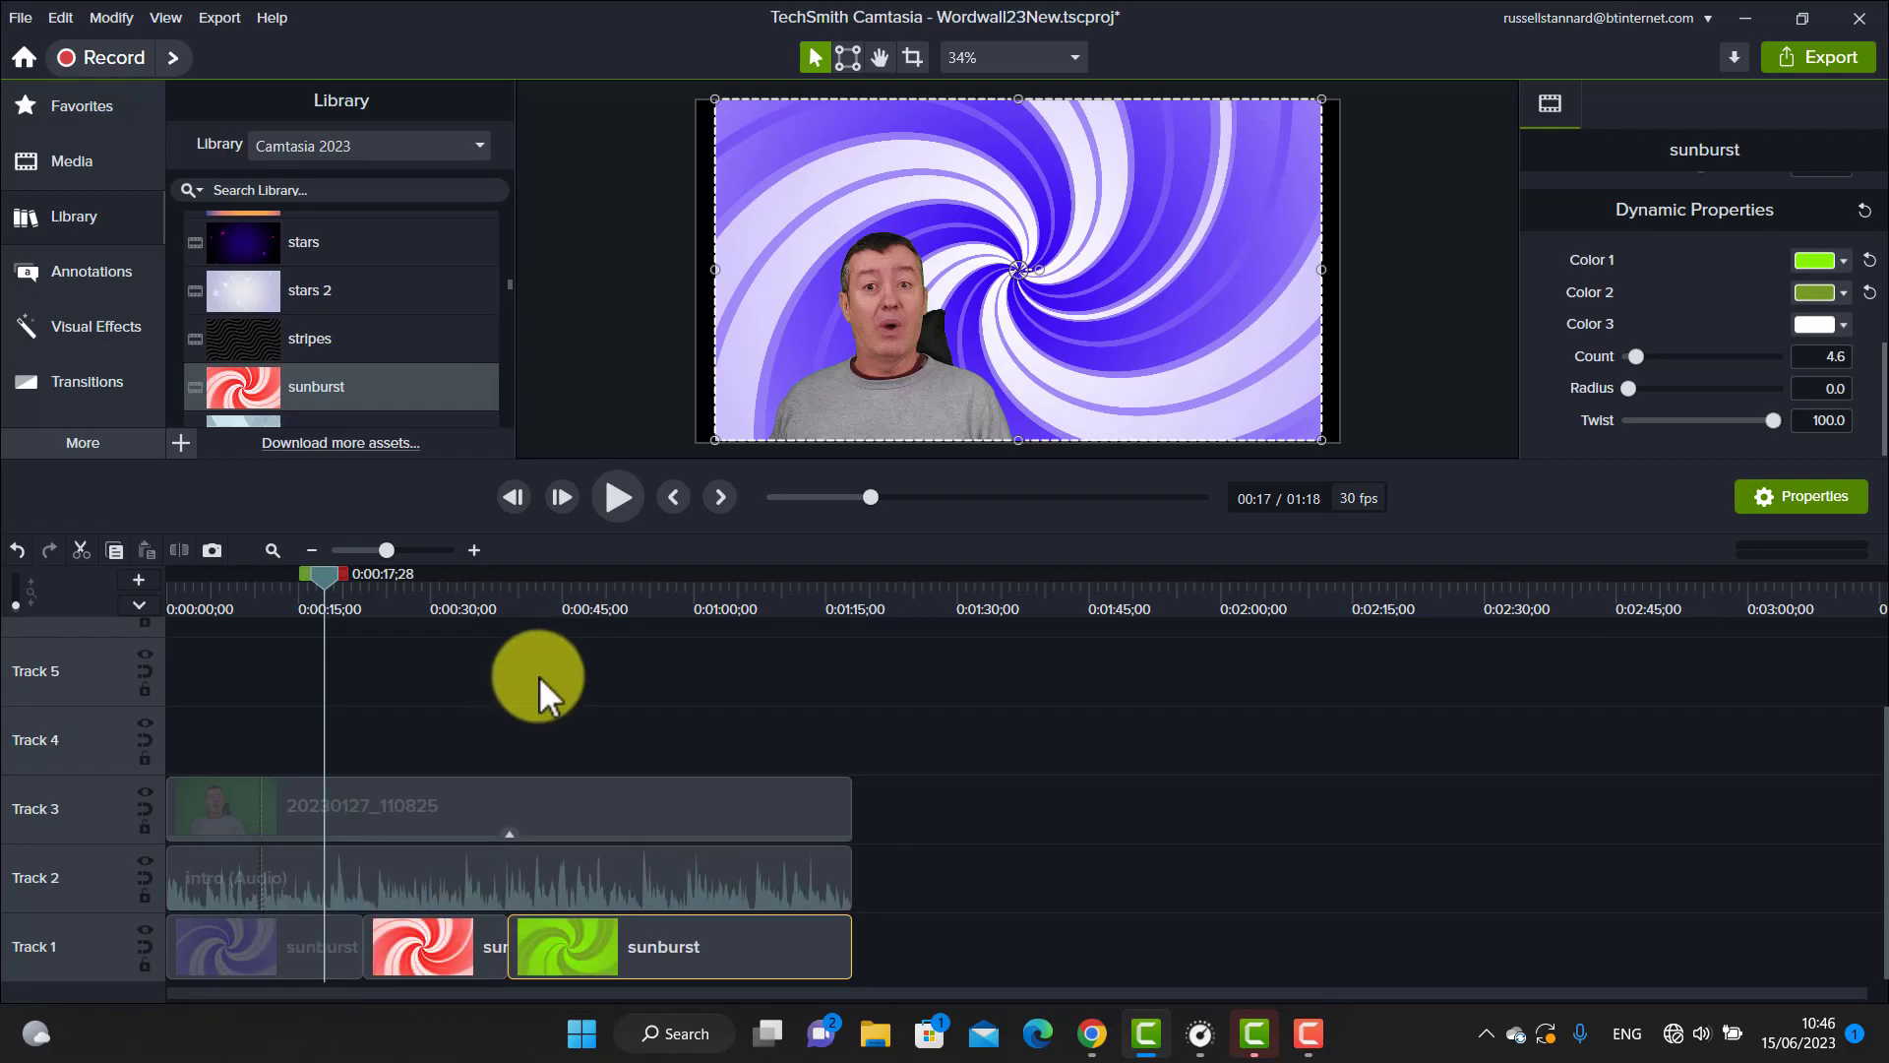
left_click(622, 500)
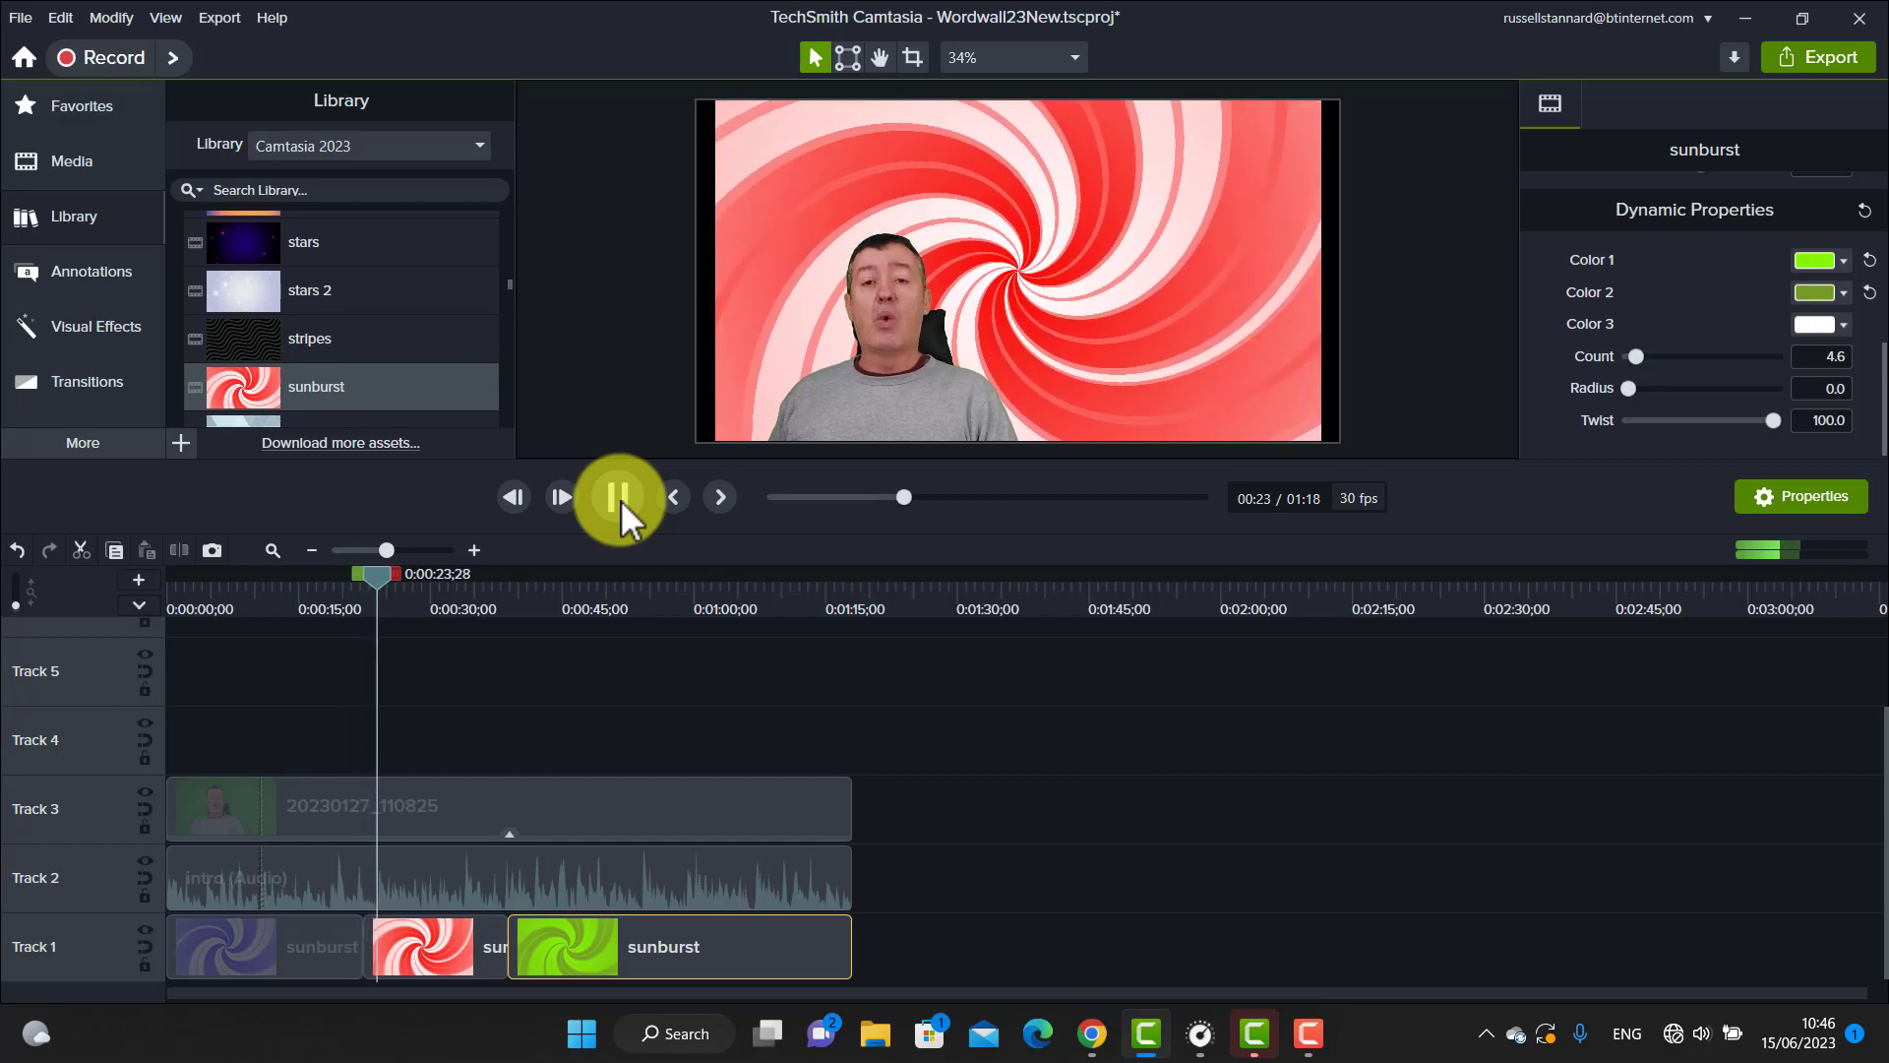
left_click(620, 498)
left_click_drag(411, 569, 492, 599)
left_click(614, 498)
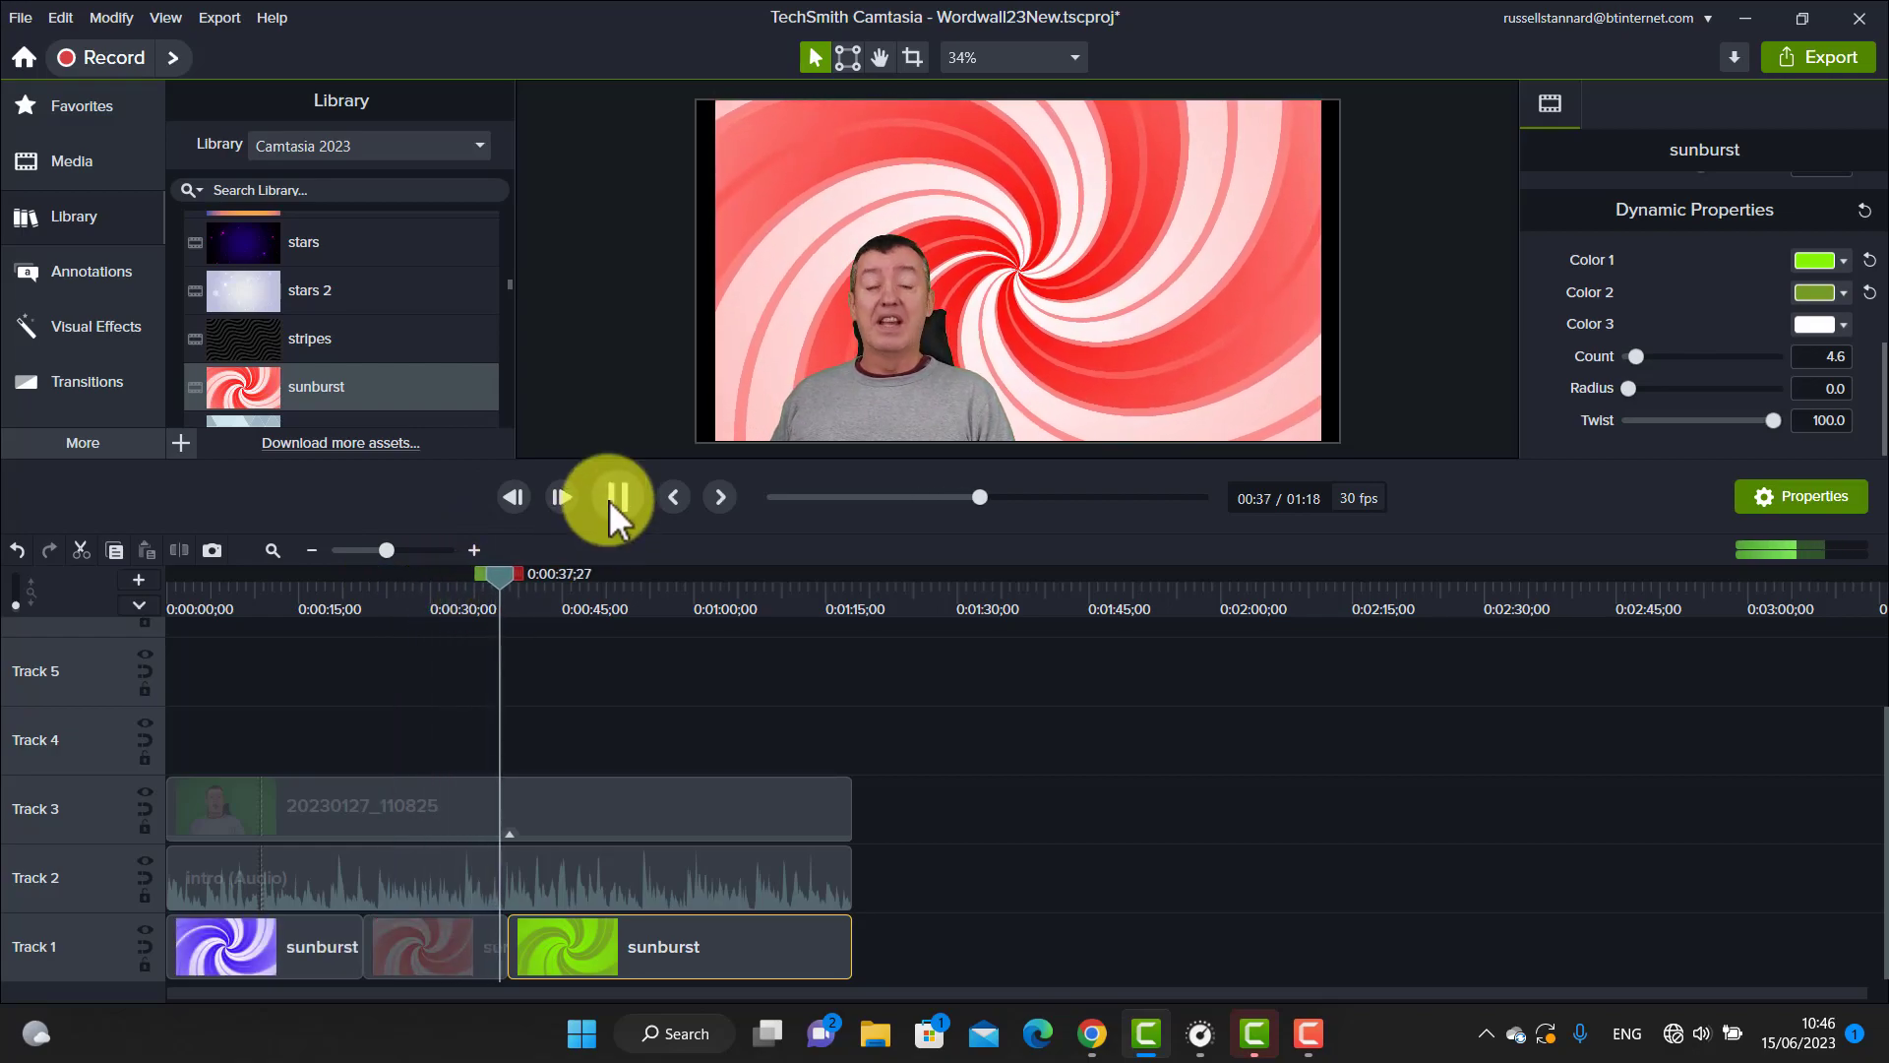
left_click(608, 499)
Replace the third sunburst segment on Track 1 with the papertriangles background and check it at about 0:00:47.
left_click(718, 953)
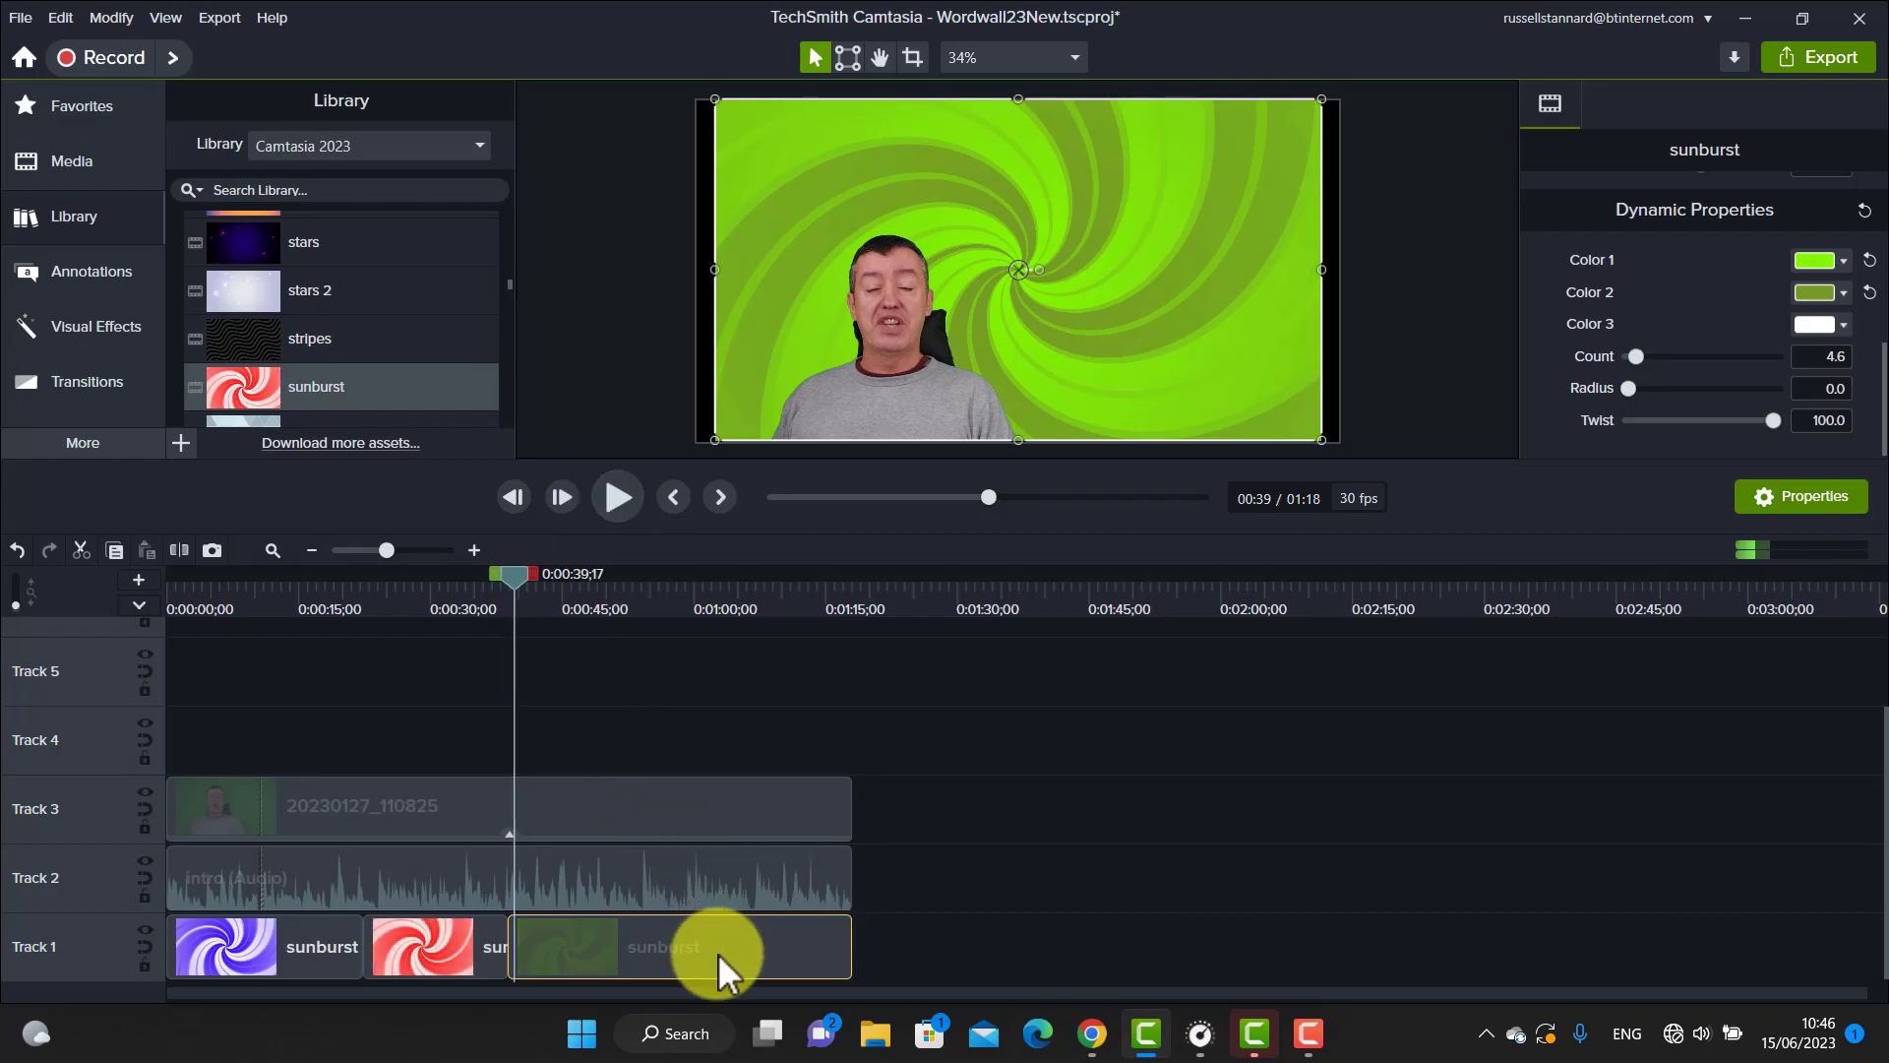
key("Delete")
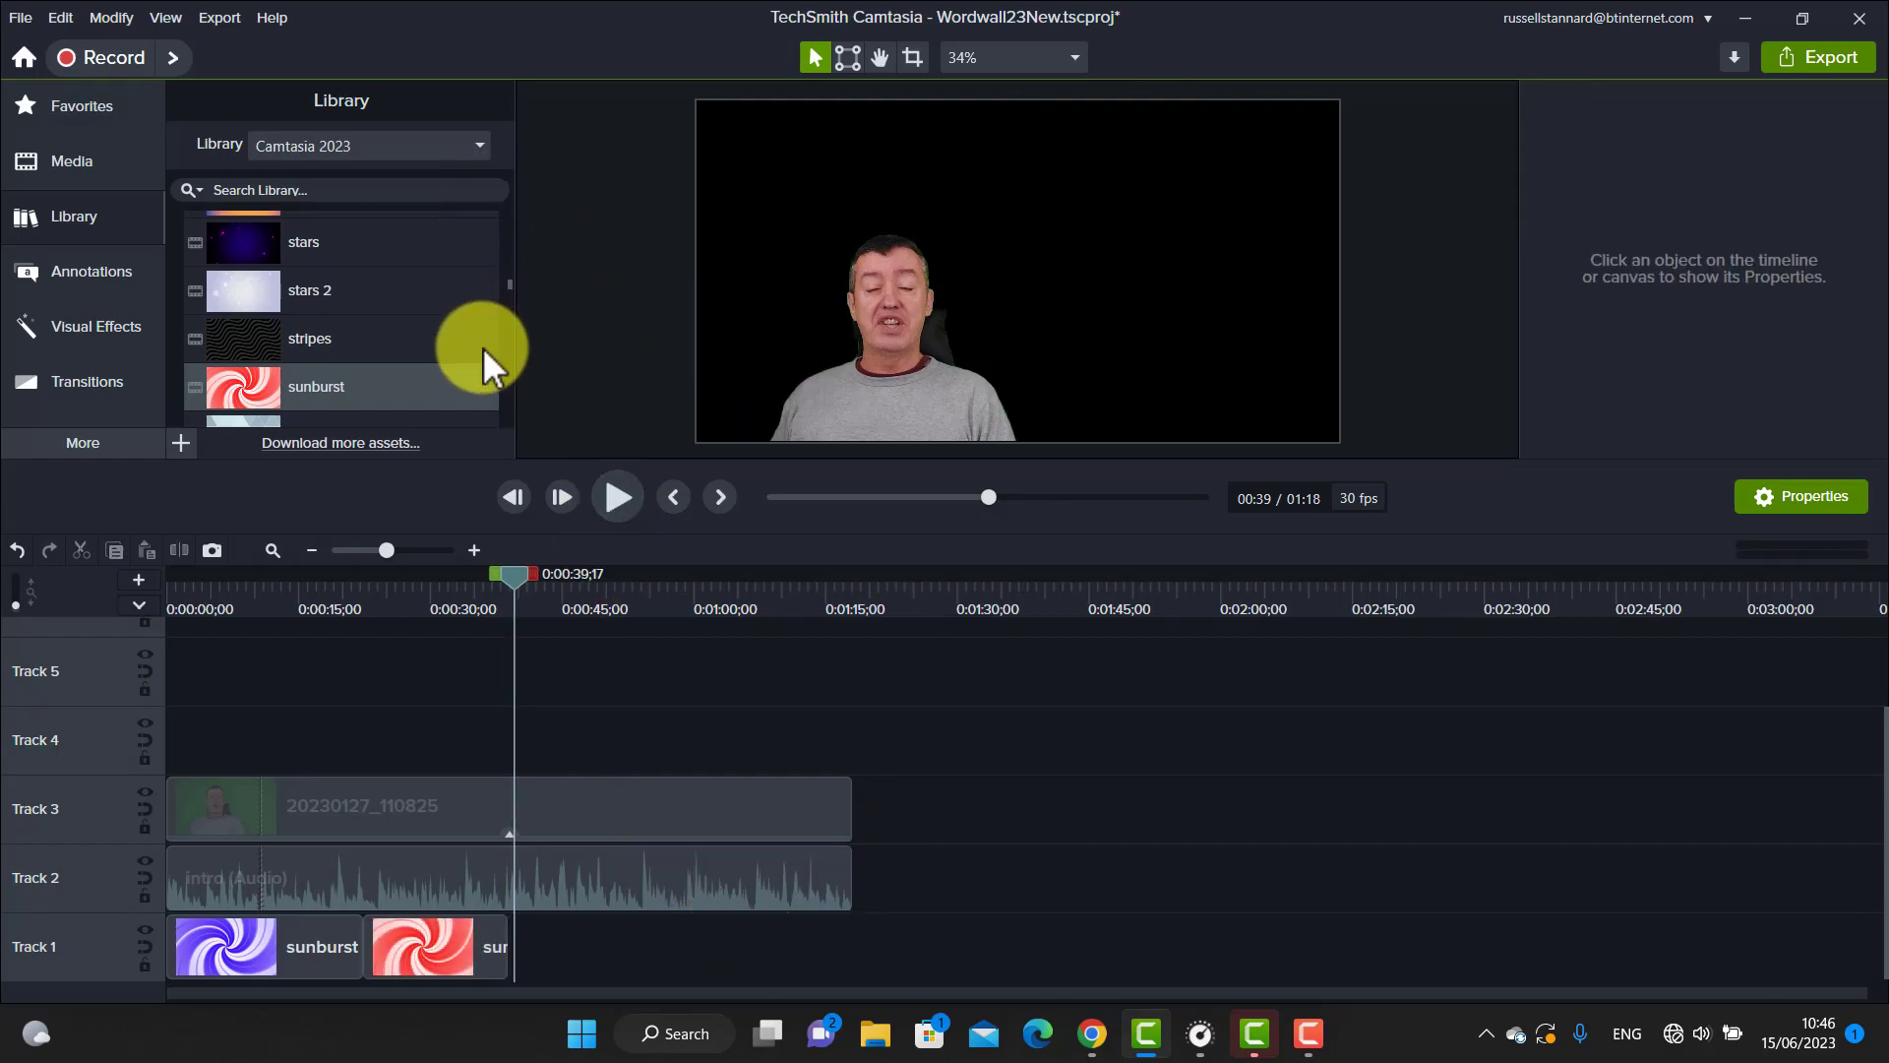
left_click_drag(506, 283, 504, 270)
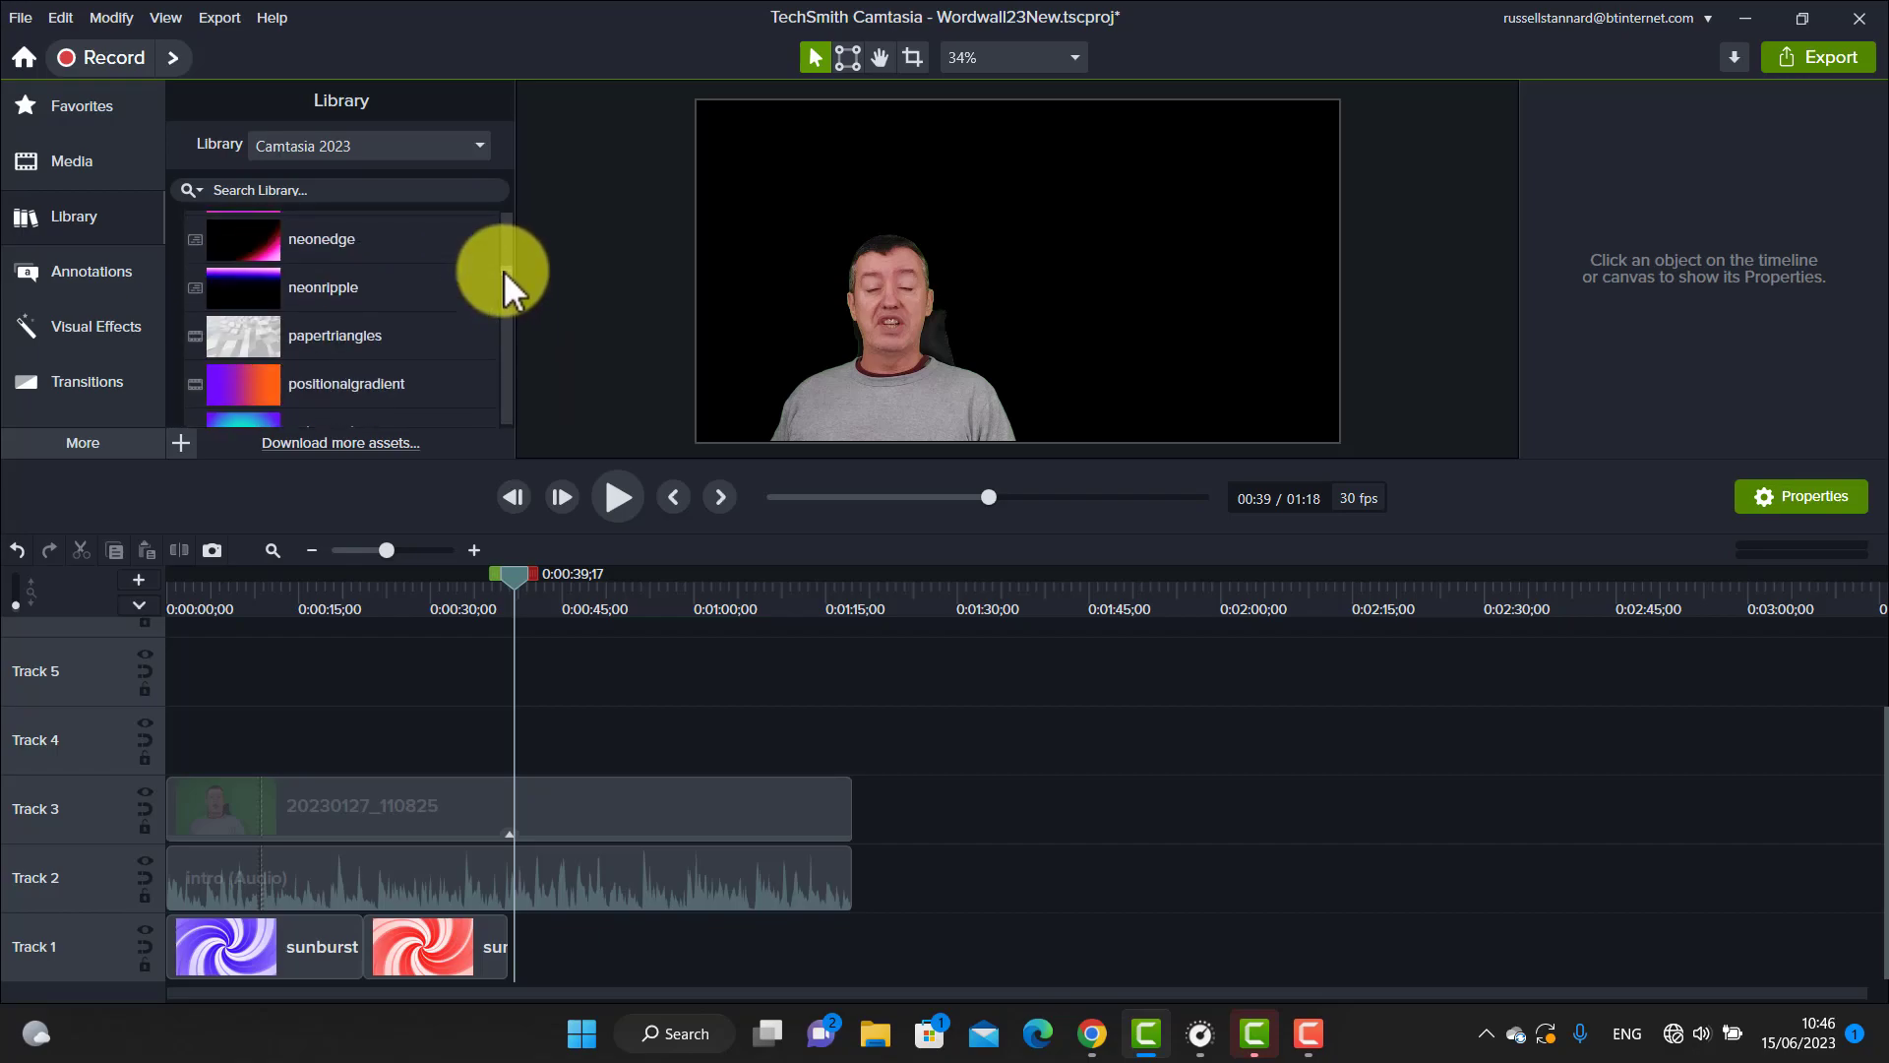
left_click_drag(234, 339, 481, 953)
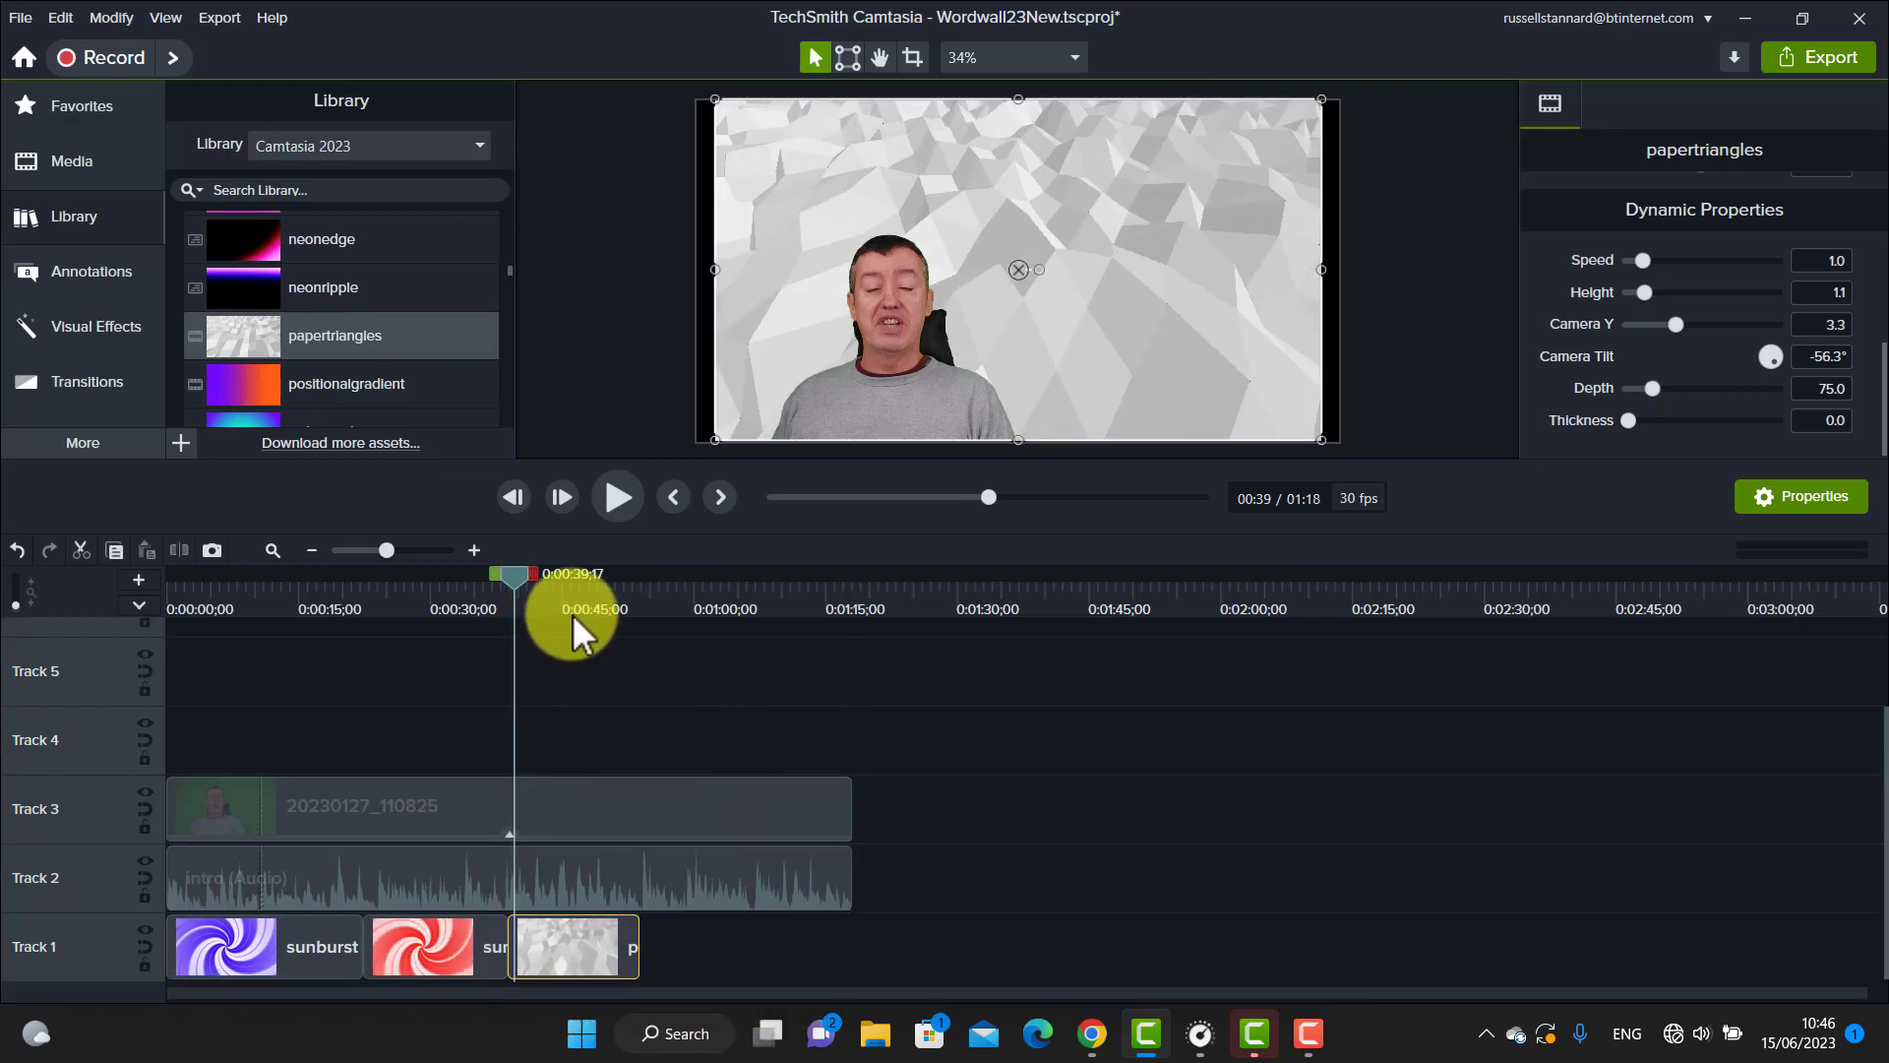
left_click_drag(514, 575, 579, 706)
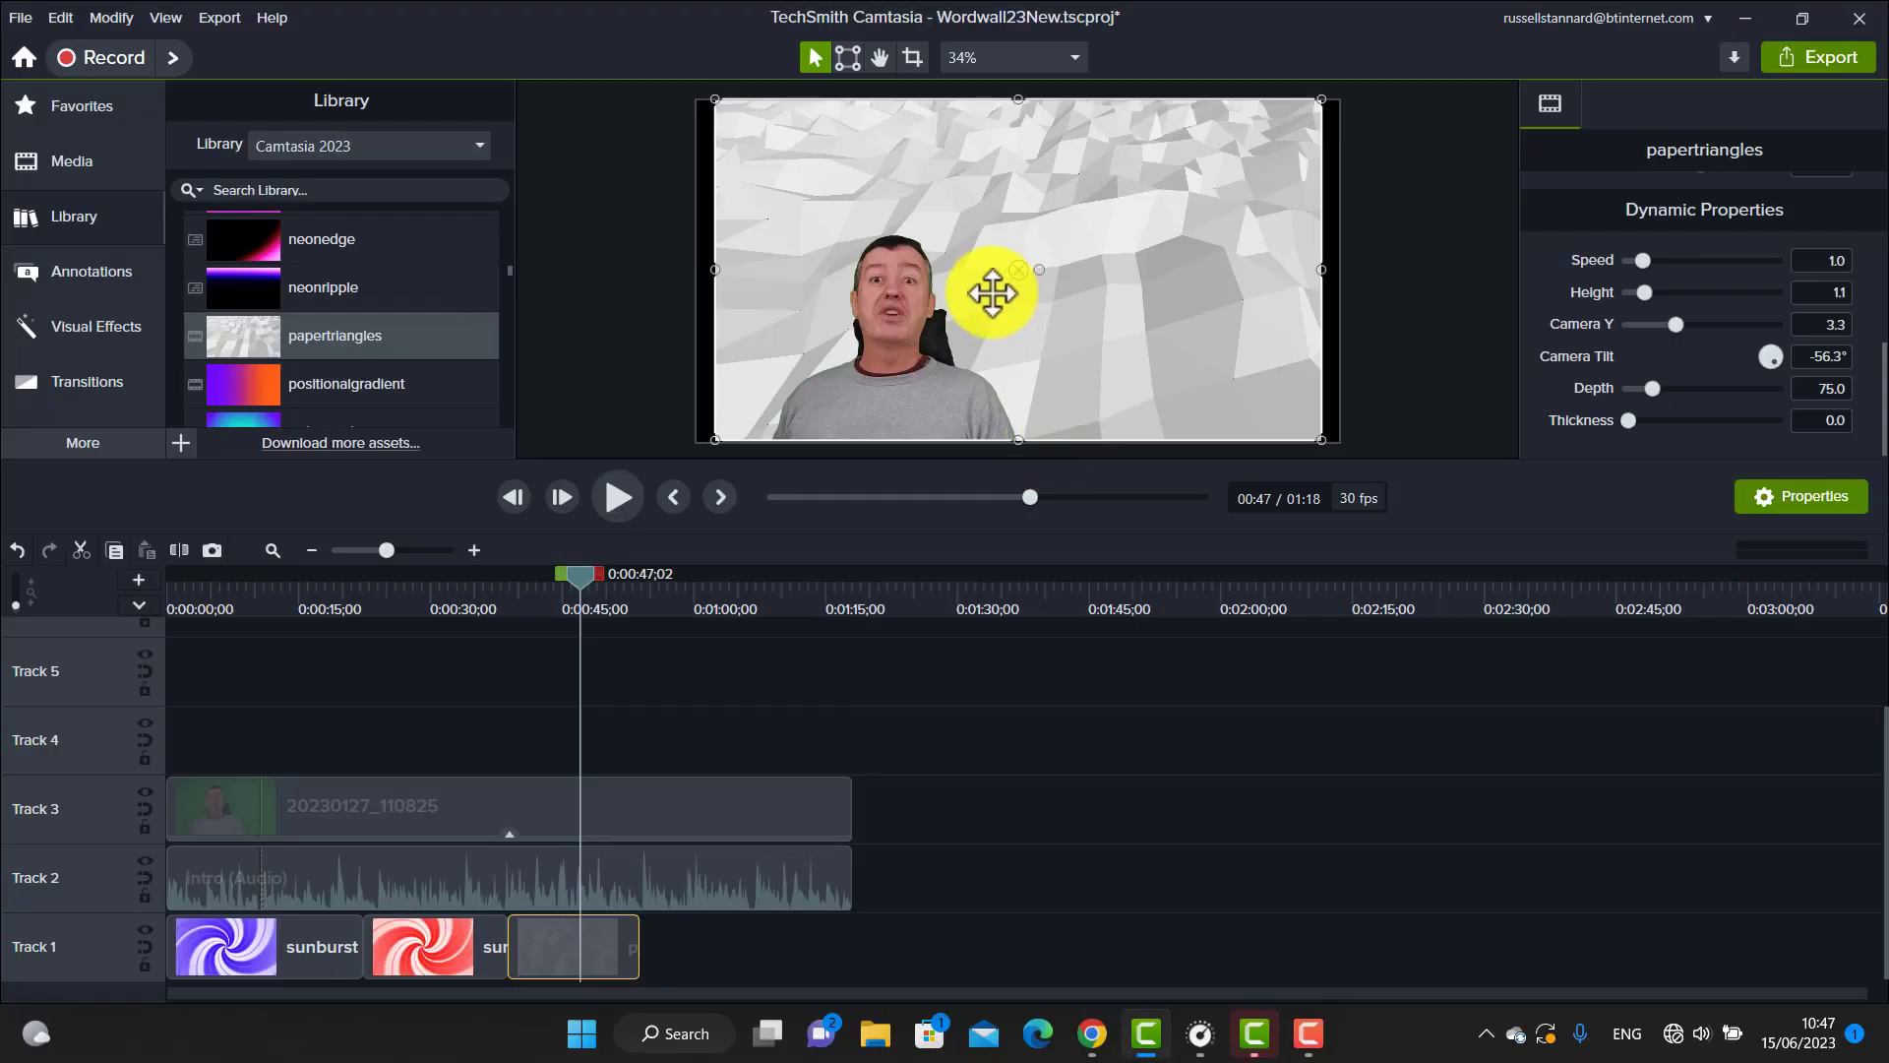
Remove the presenter video's Remove a Color effect, reapply it, and sample the green backdrop as the color to remove.
left_click(901, 352)
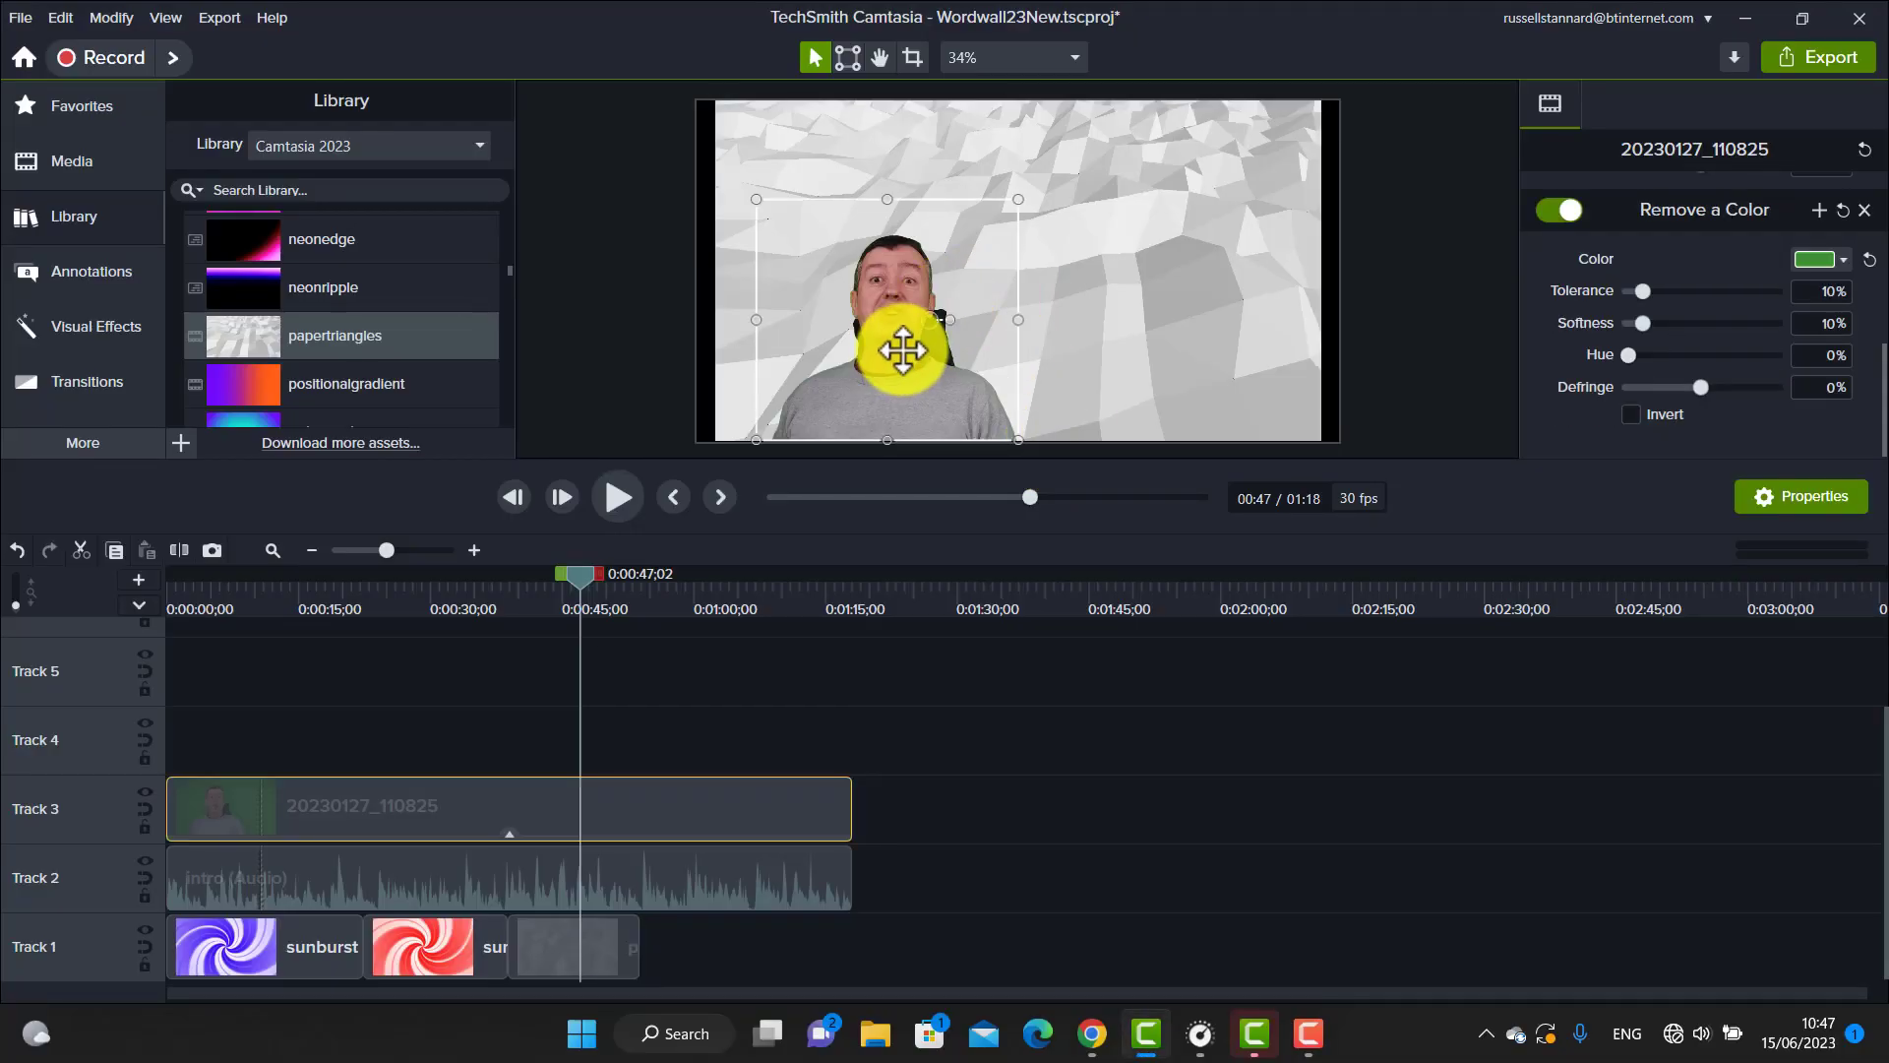
left_click(1864, 210)
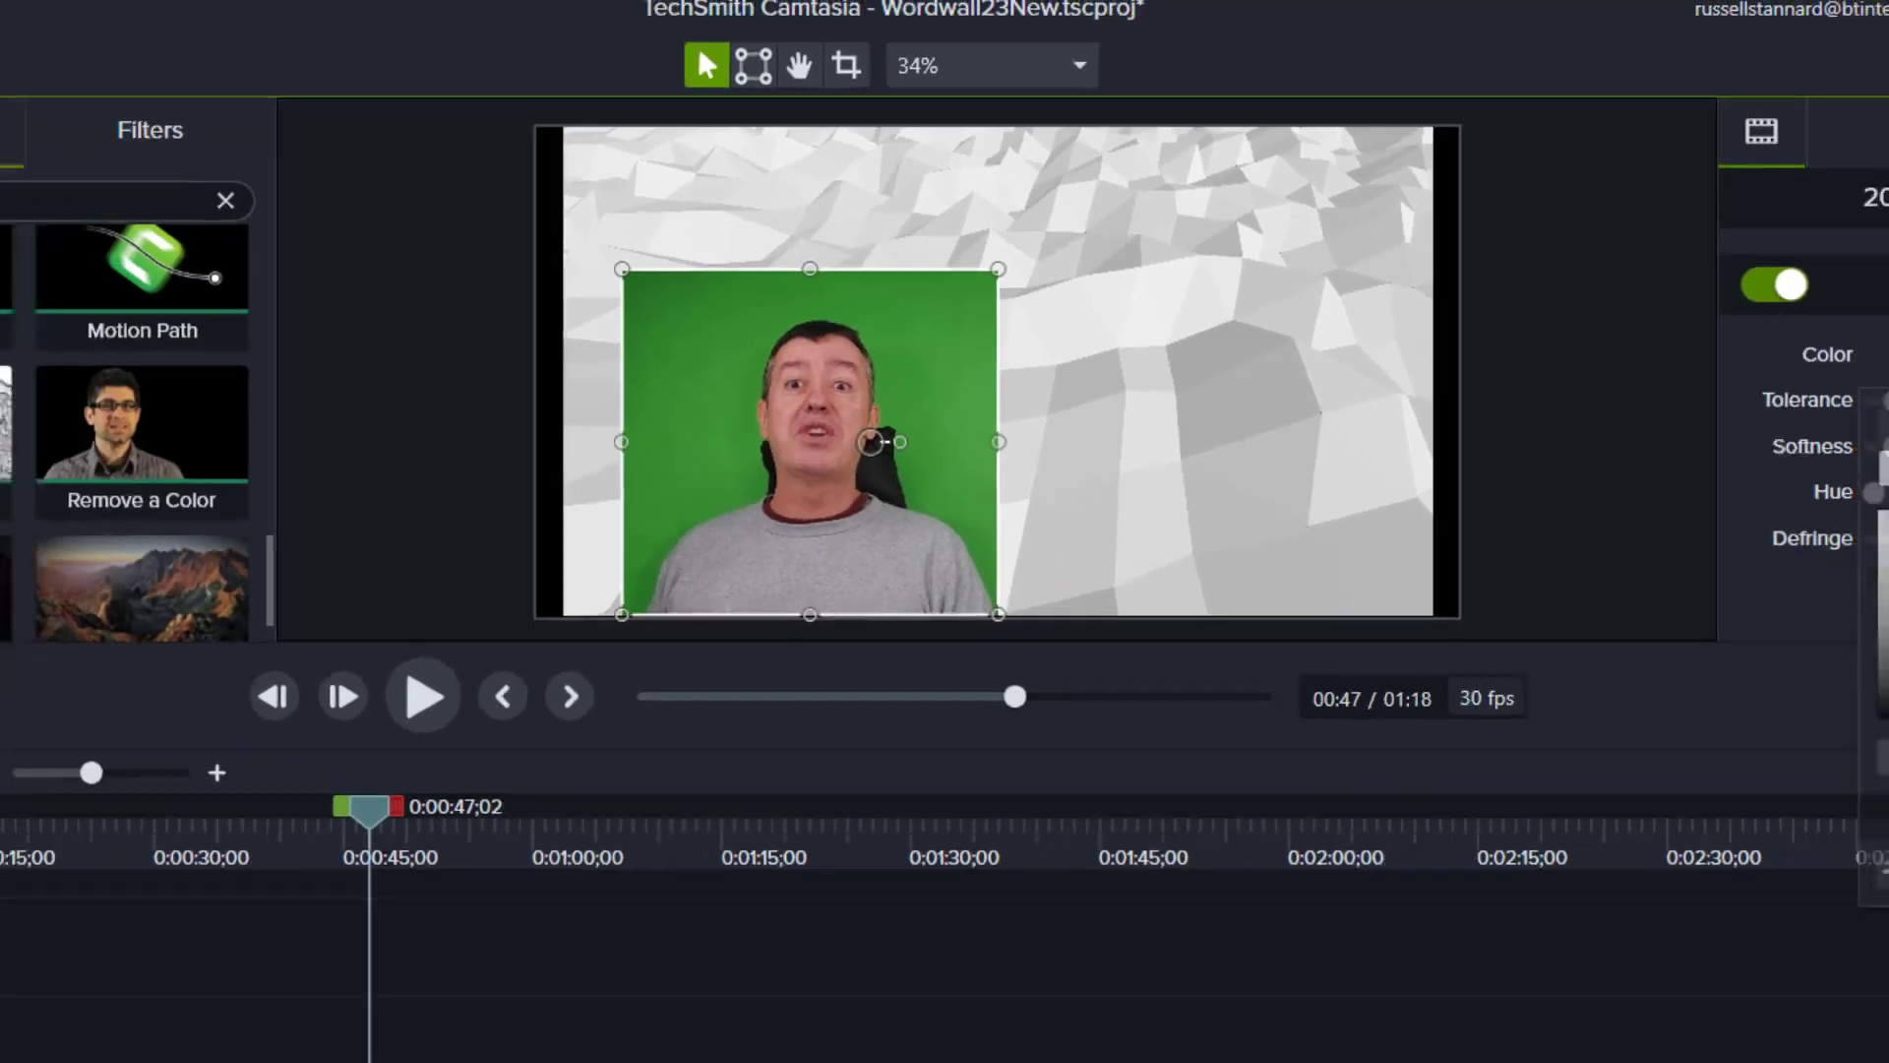
left_click(1823, 259)
left_click(1842, 313)
left_click(975, 280)
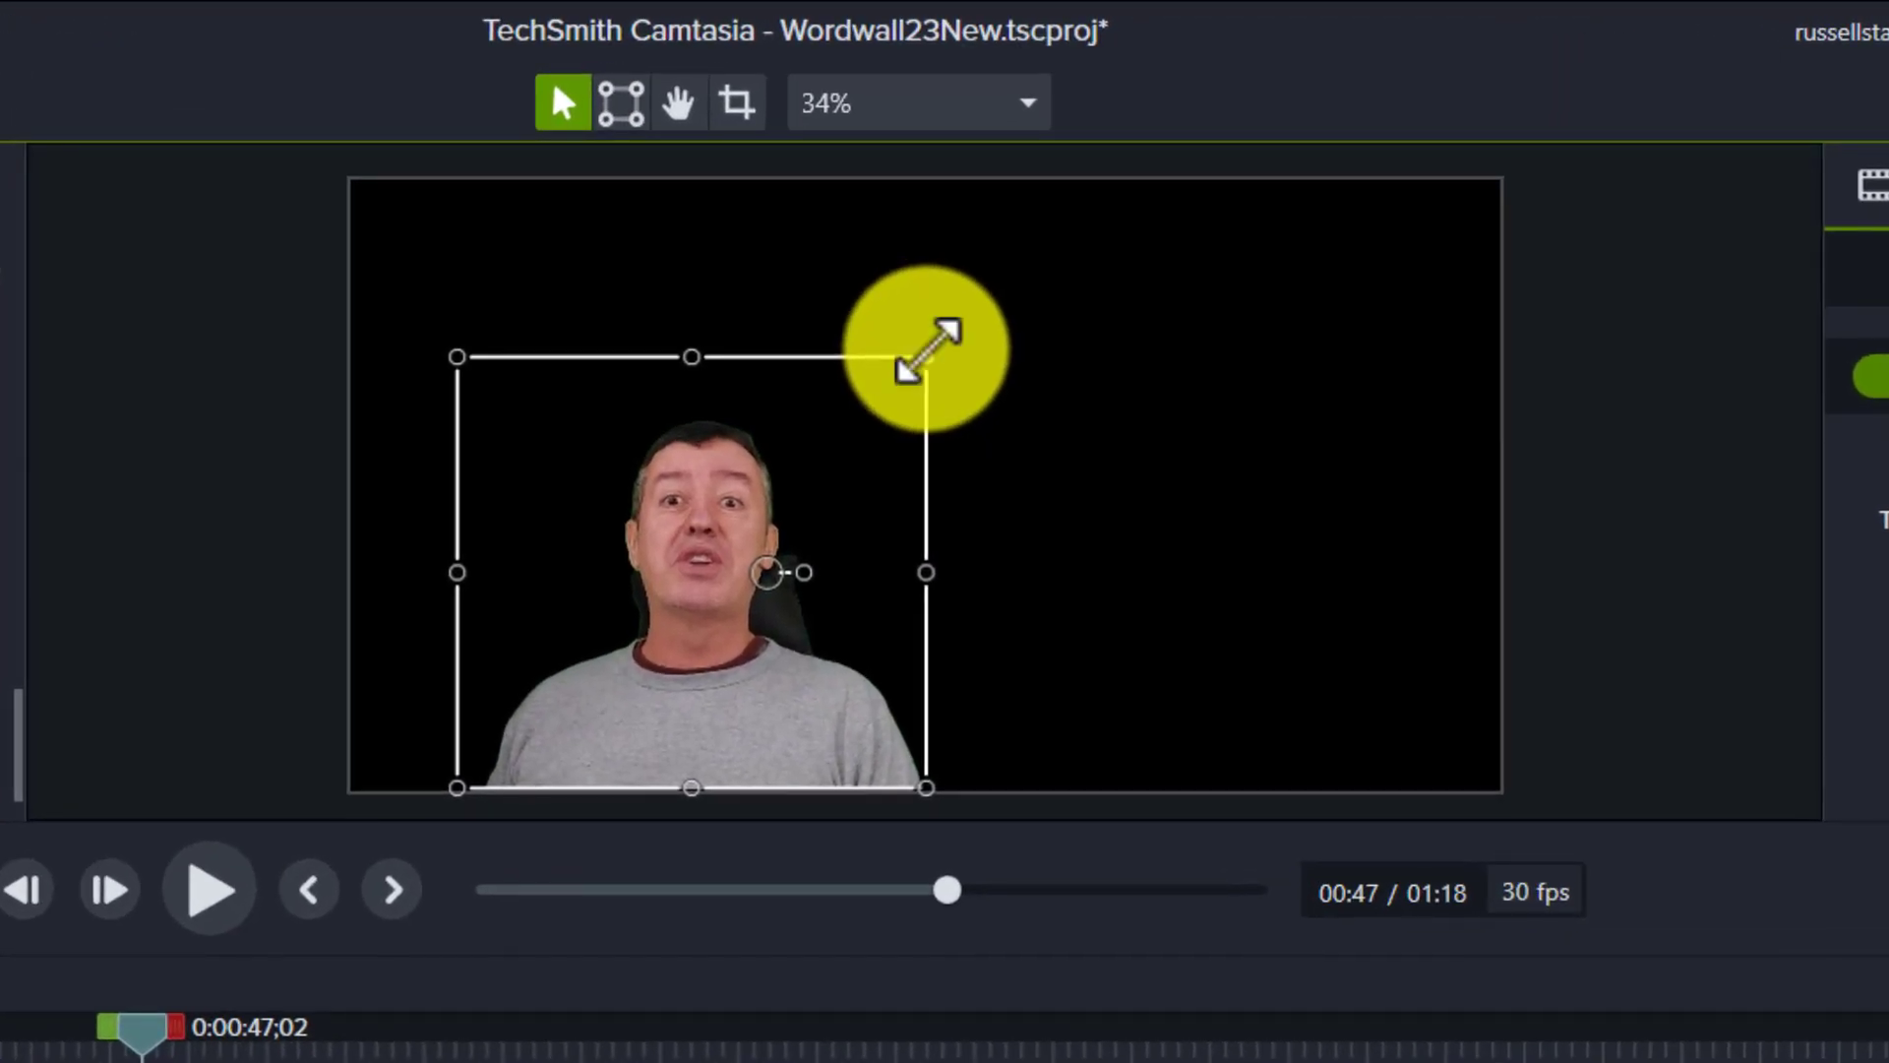
Enlarge the presenter video to about 1109 by 1020 and try Remove a Color's tolerance at 0% before restoring it.
left_click_drag(946, 322, 1117, 169)
left_click_drag(379, 822, 354, 1062)
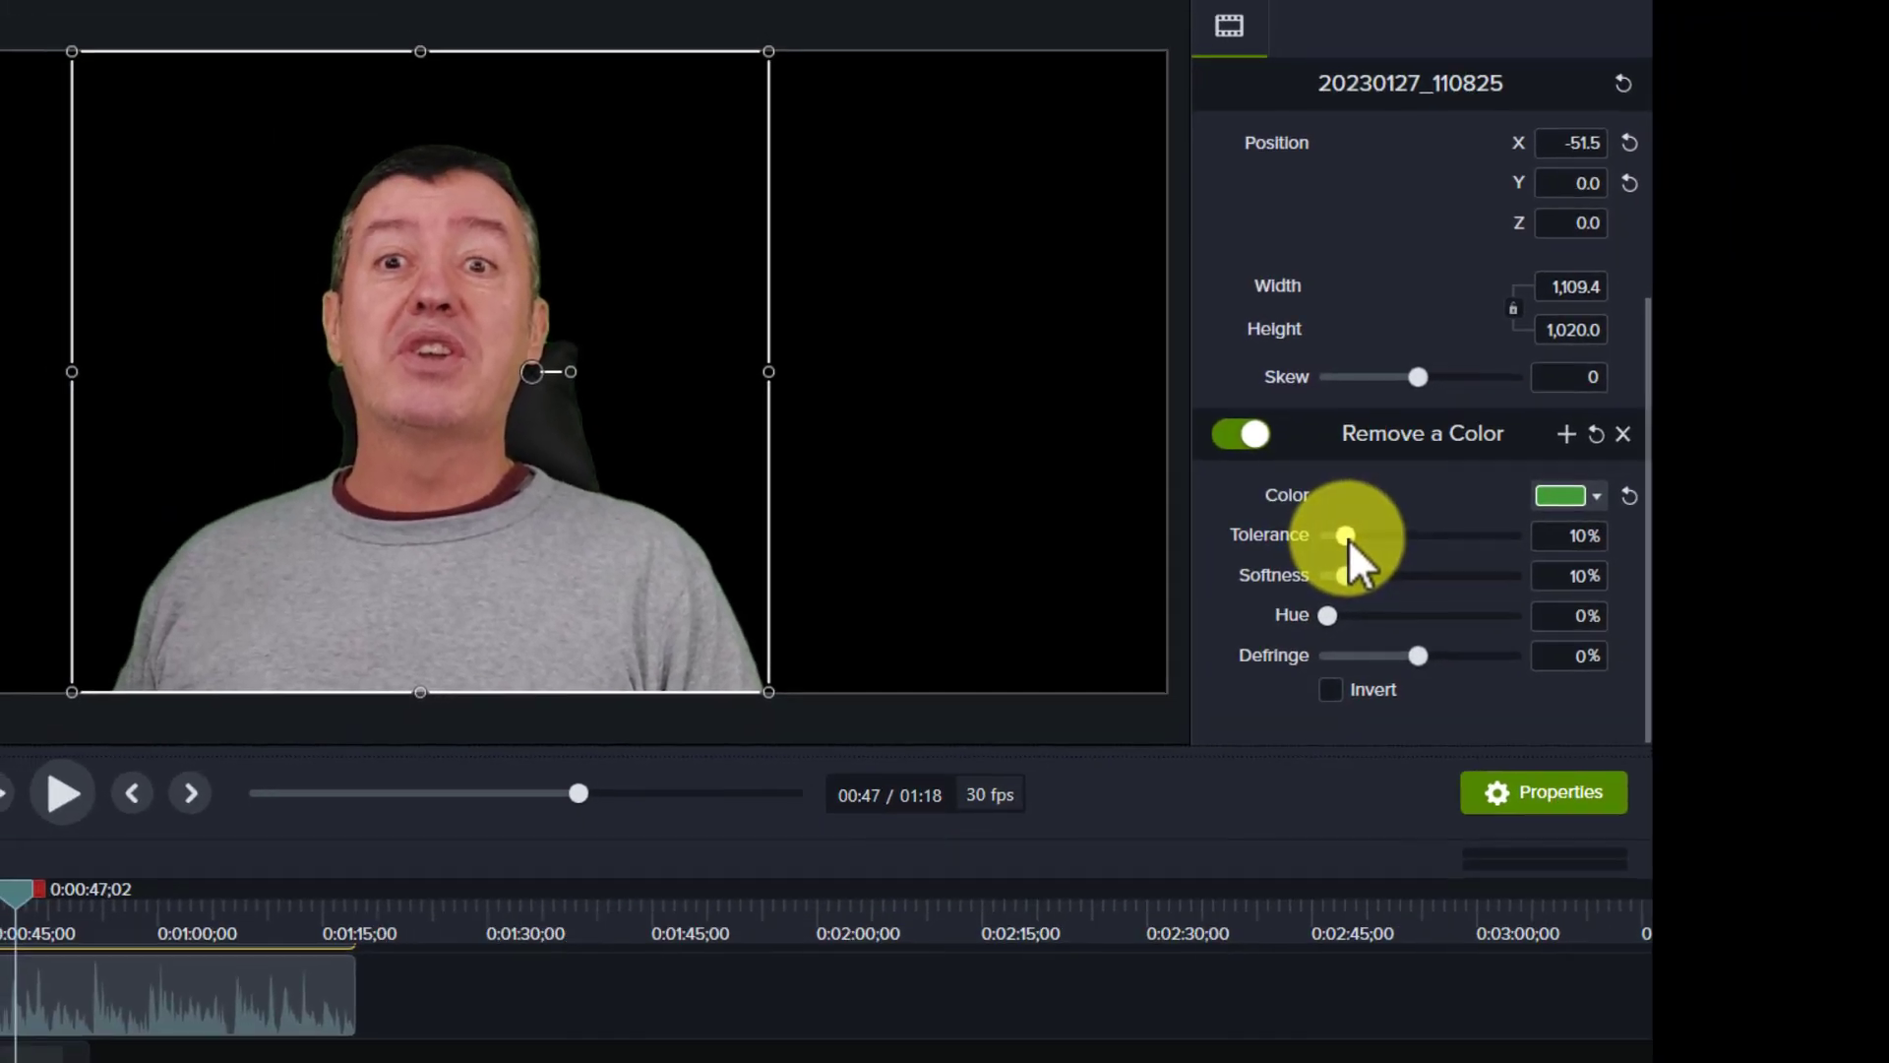
left_click_drag(1591, 541, 1584, 541)
left_click_drag(1344, 539, 1321, 539)
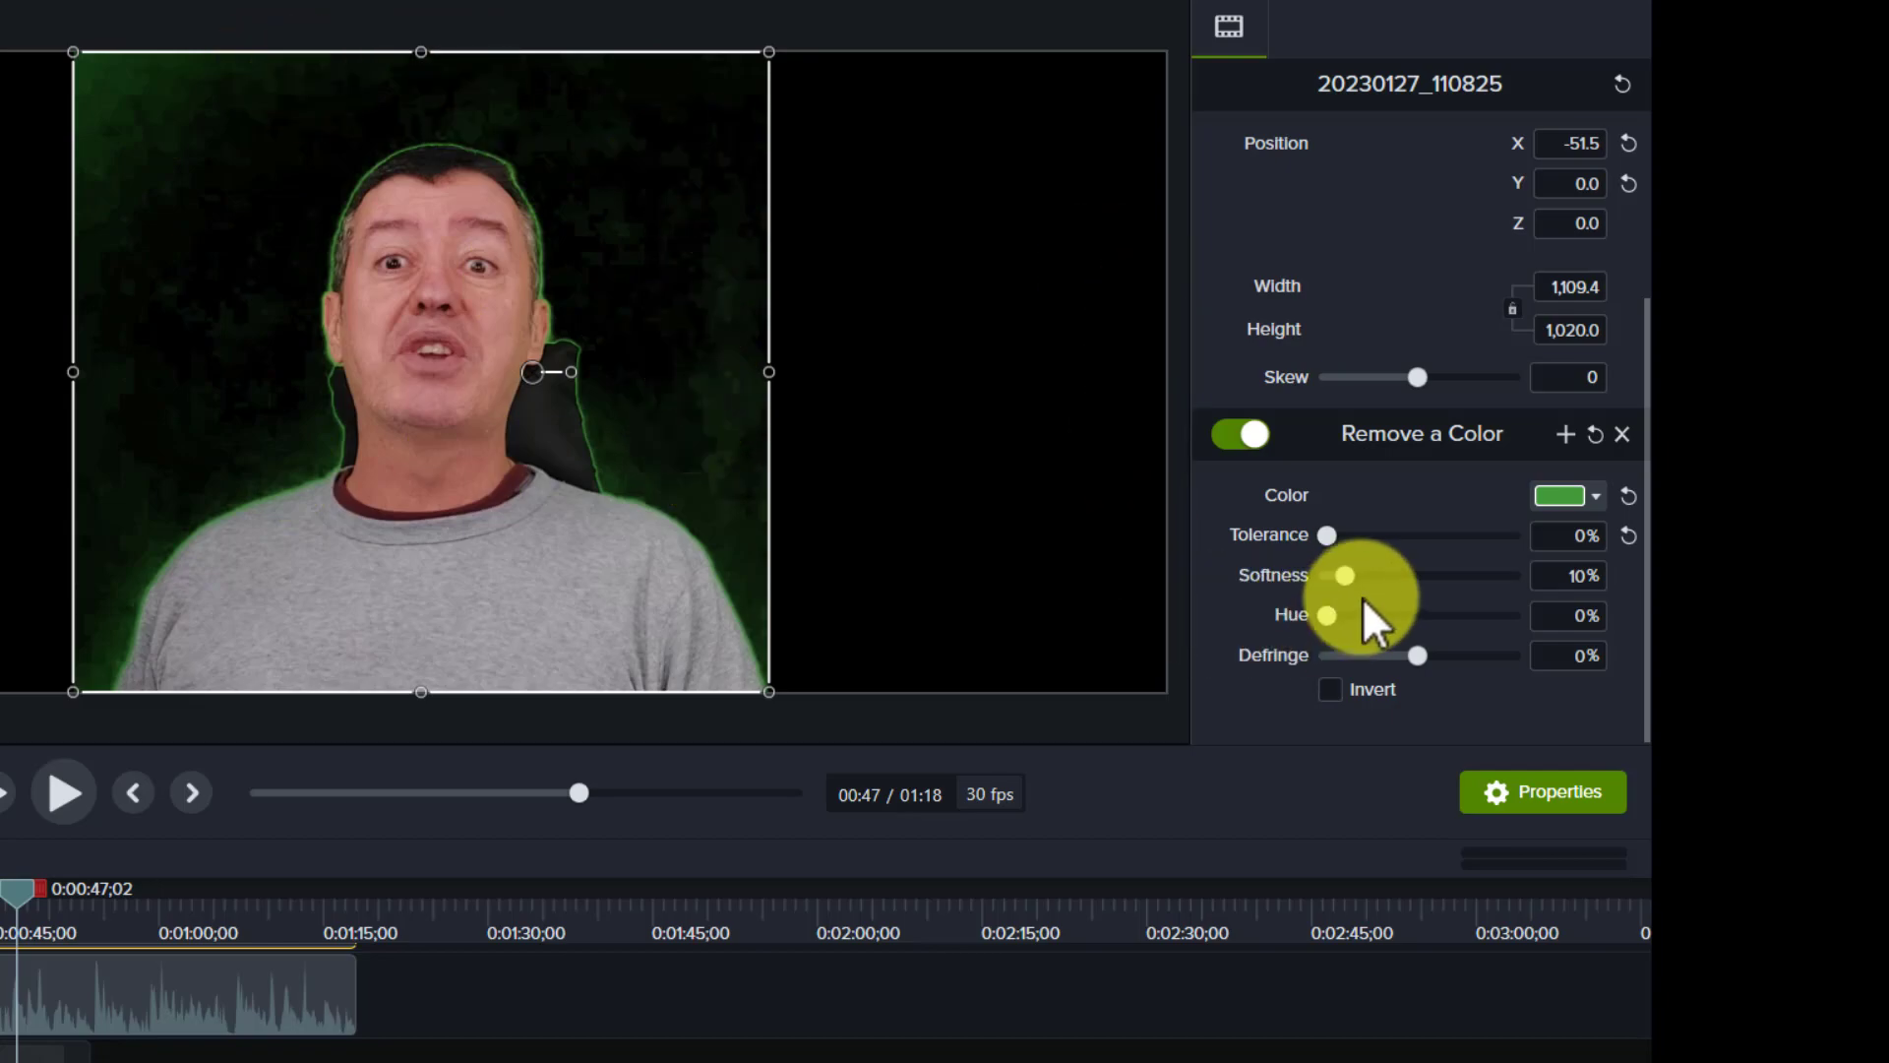
left_click_drag(1325, 535, 1344, 540)
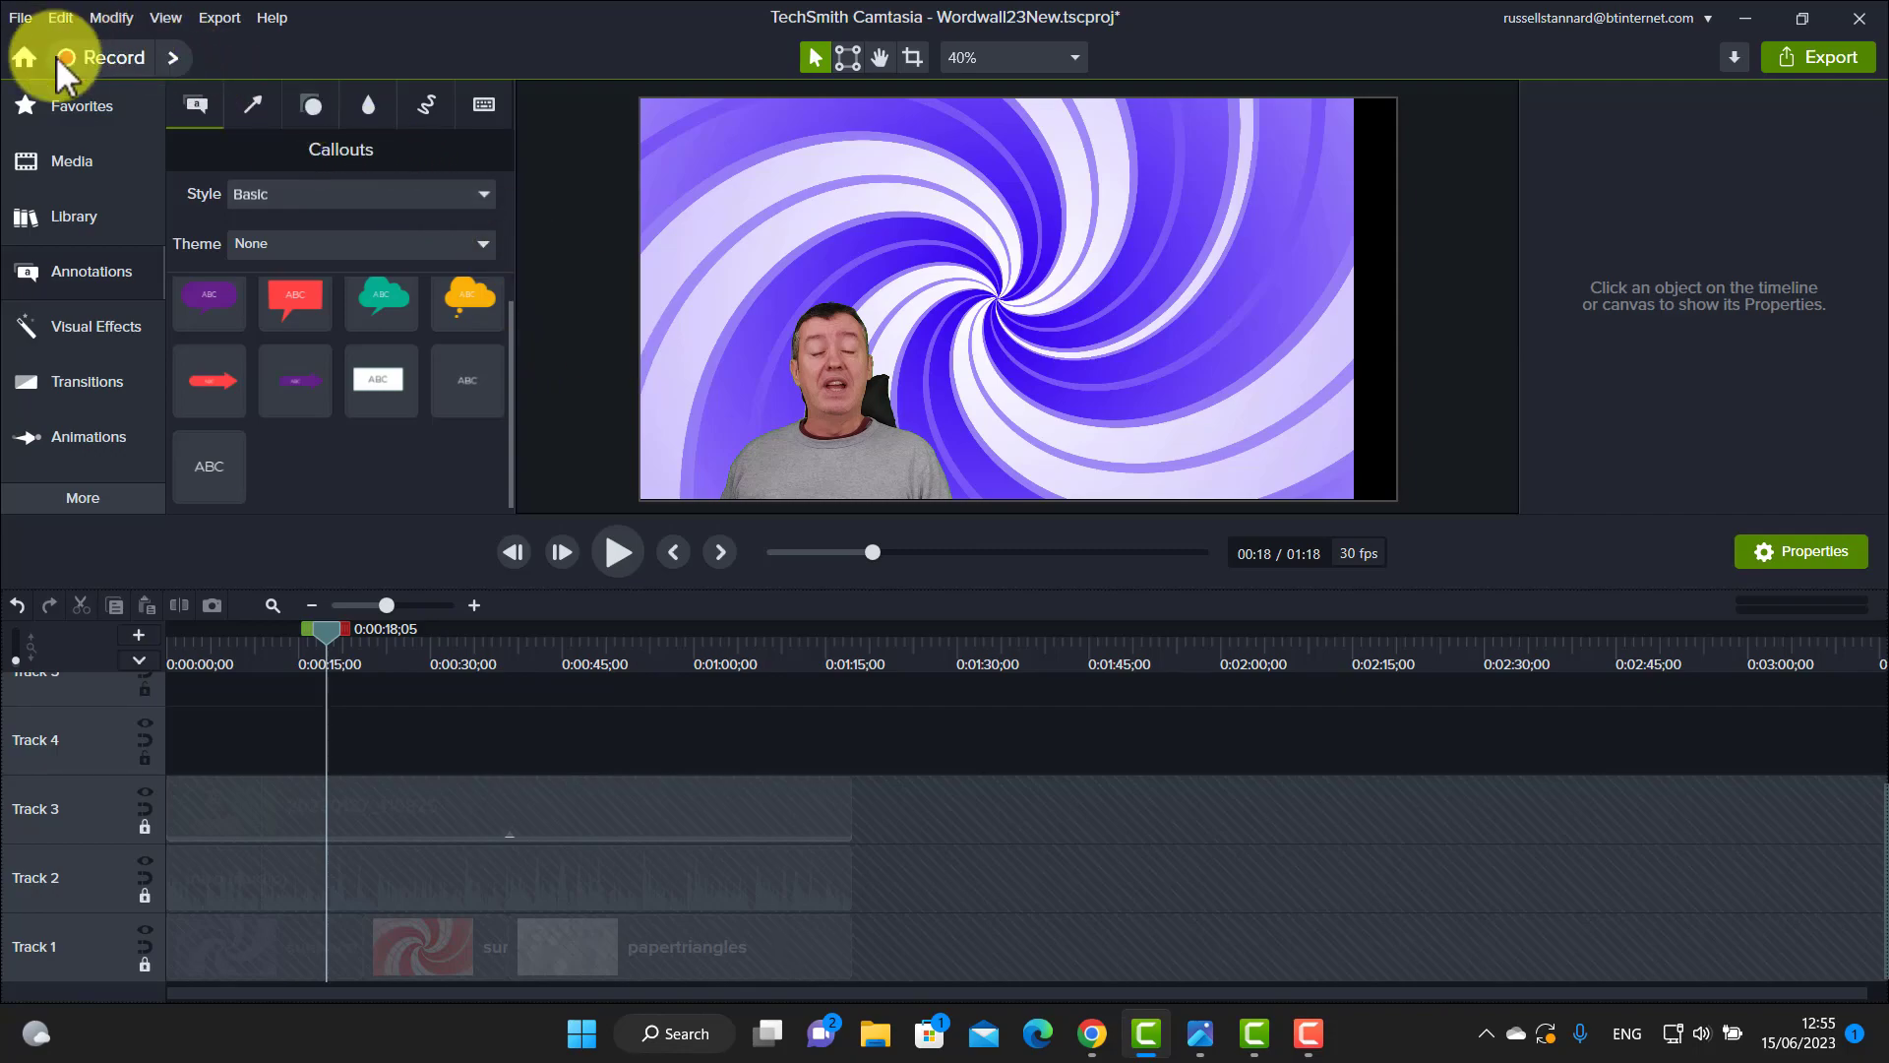
Add a plain text callout at the start of Track 4 and extend it to the end of the presenter video.
left_click(74, 270)
left_click(74, 270)
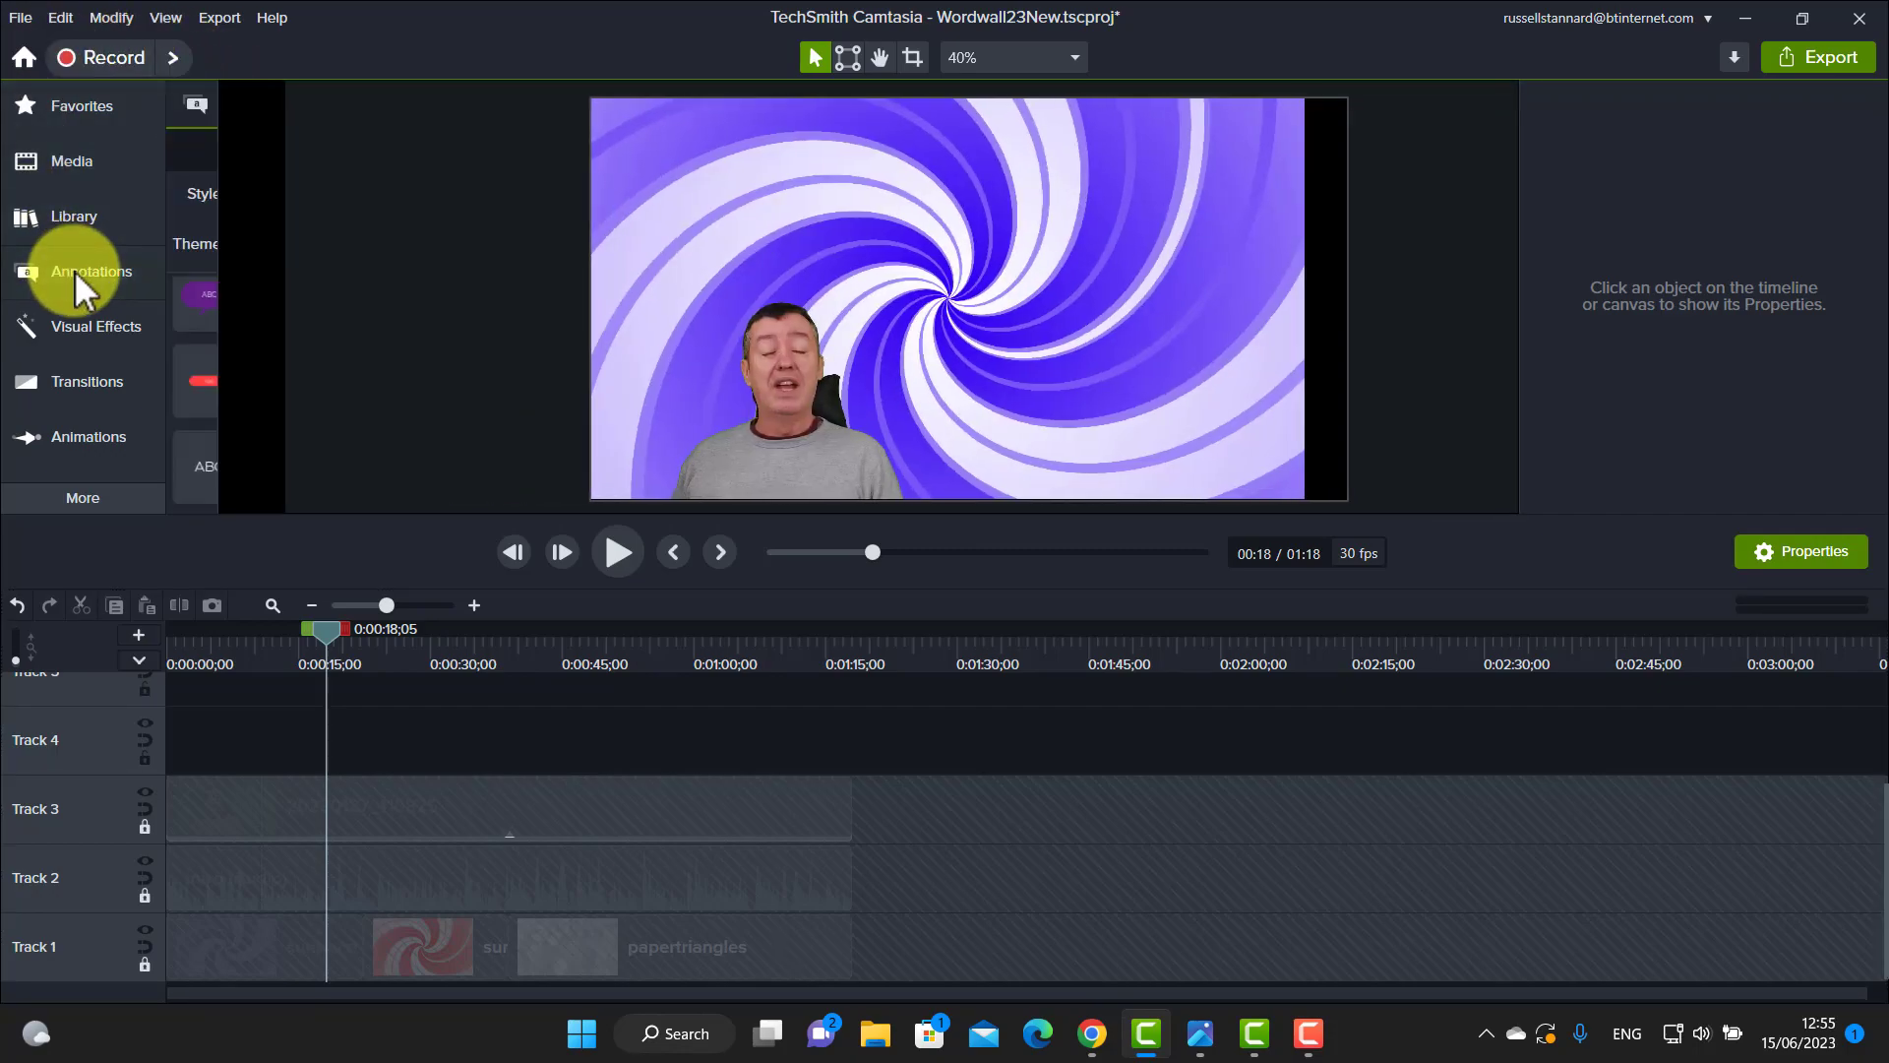
left_click_drag(462, 397, 244, 770)
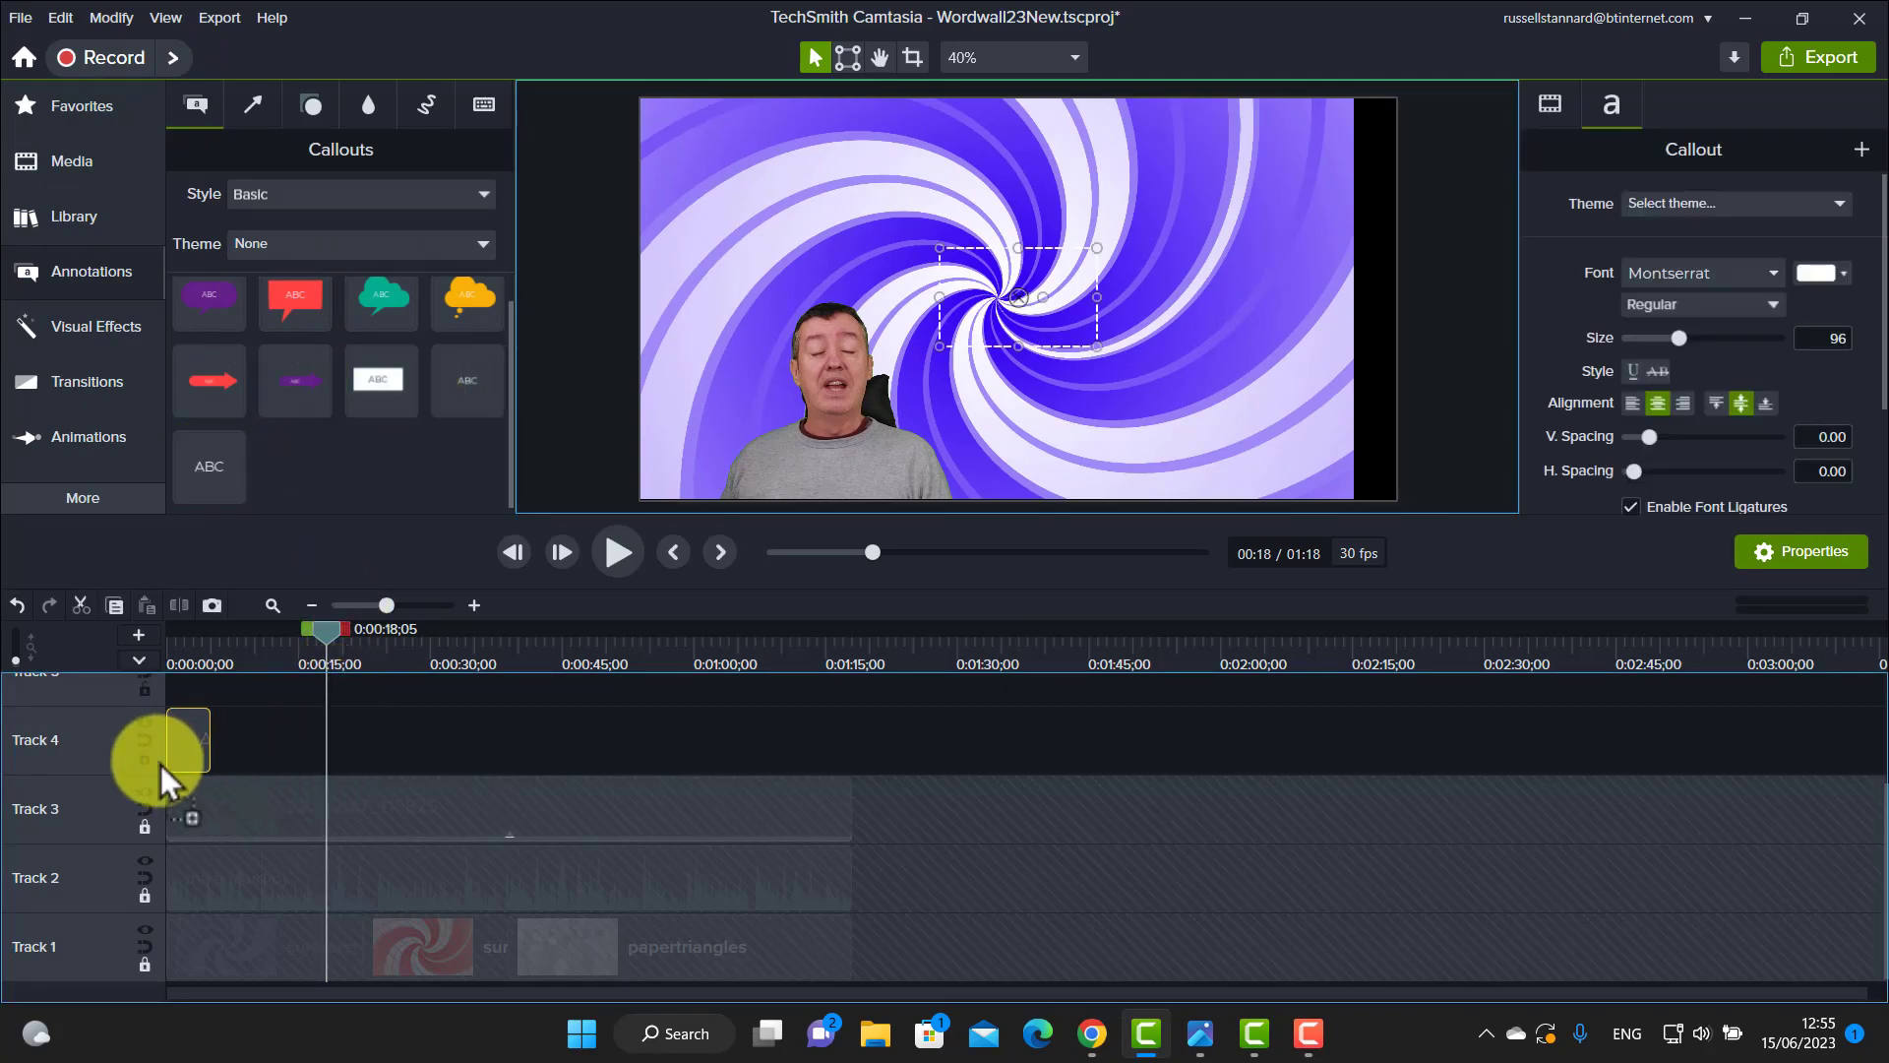
left_click_drag(210, 737, 852, 776)
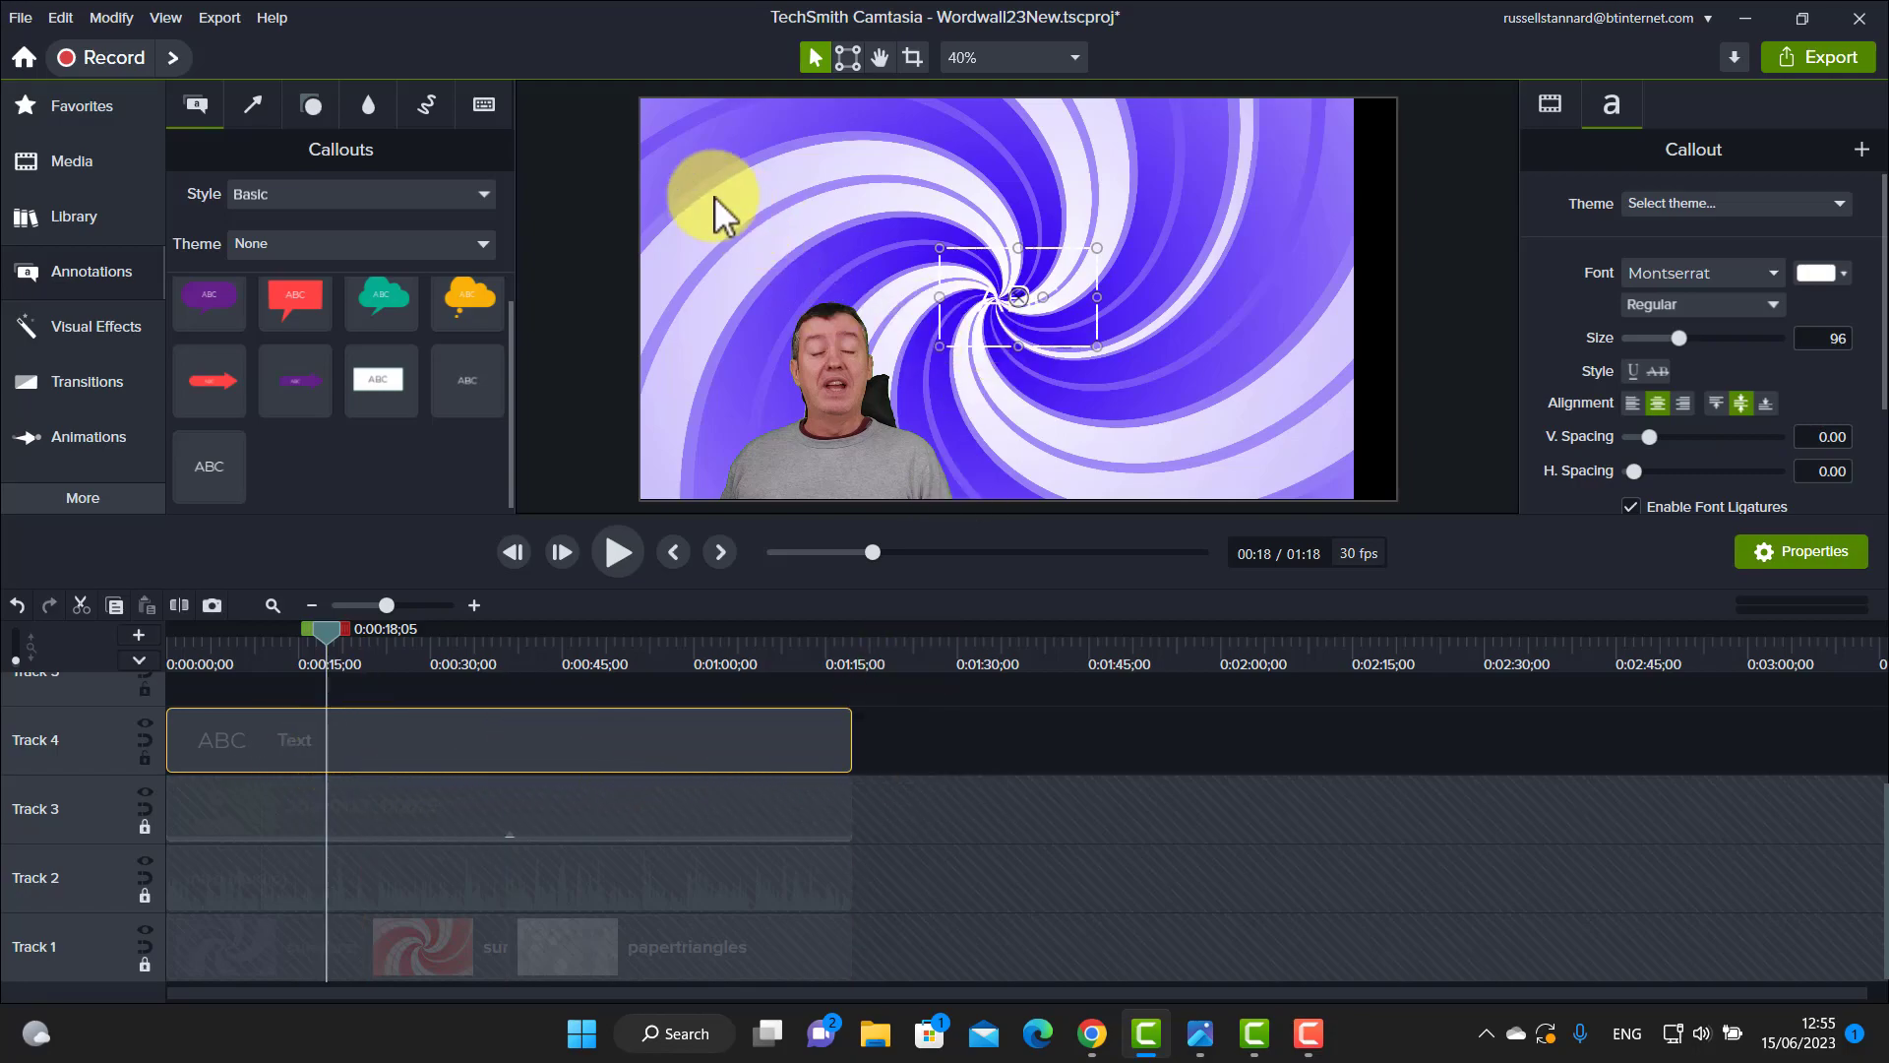
Move the text callout to the upper edge of the canvas and widen it to span the whole background.
left_click_drag(1019, 300, 975, 169)
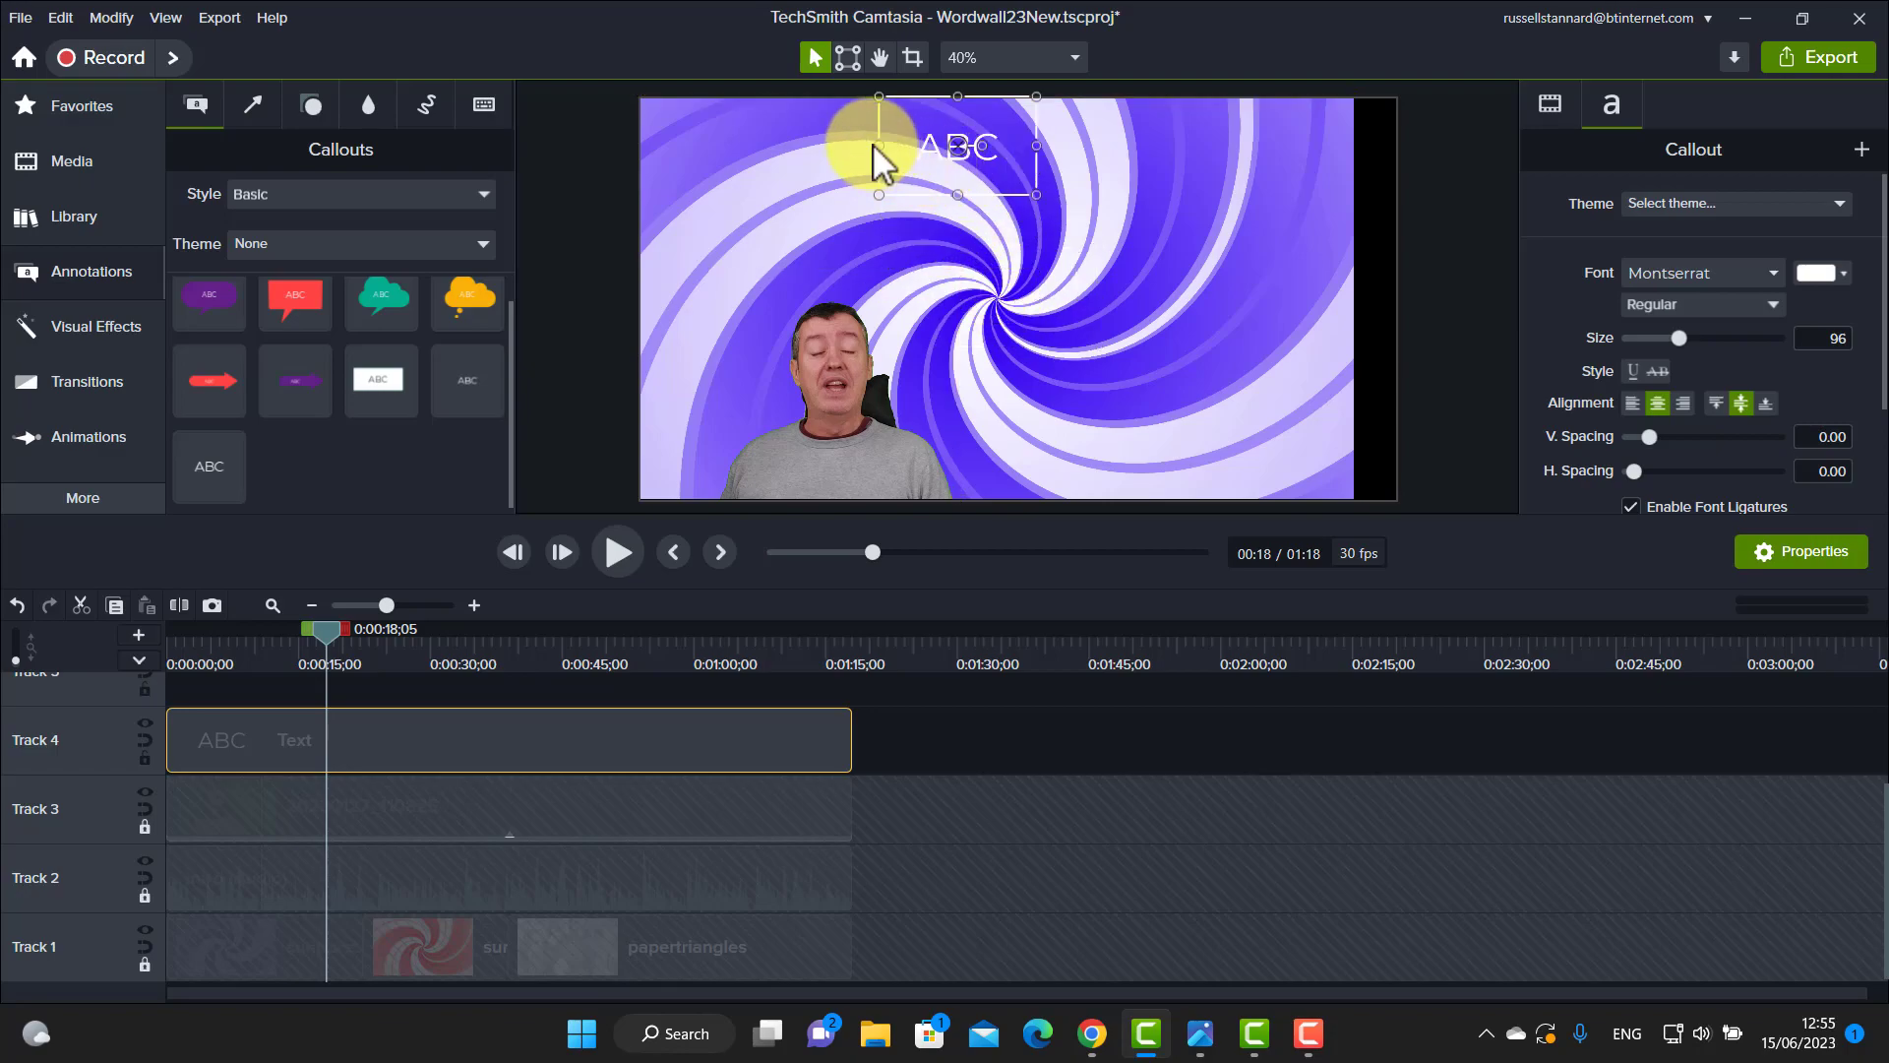
left_click_drag(834, 145, 641, 146)
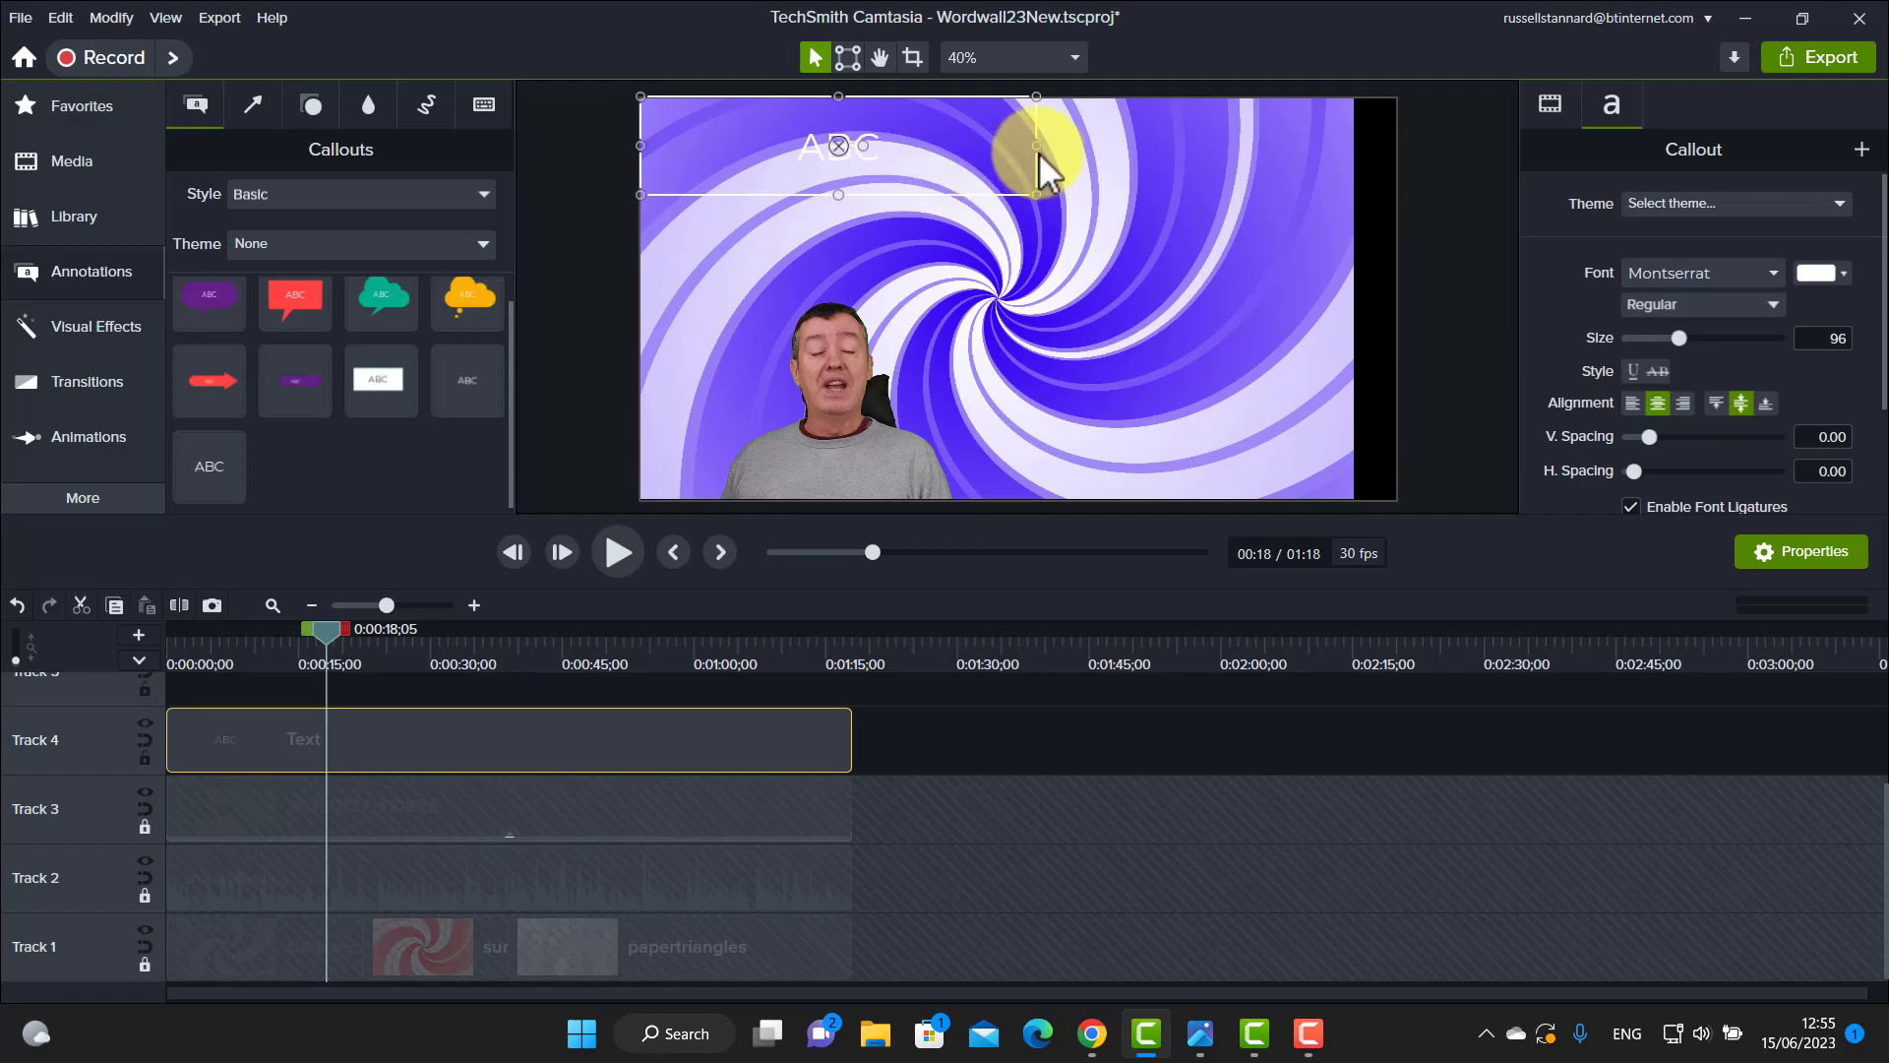
left_click_drag(1038, 146, 1354, 221)
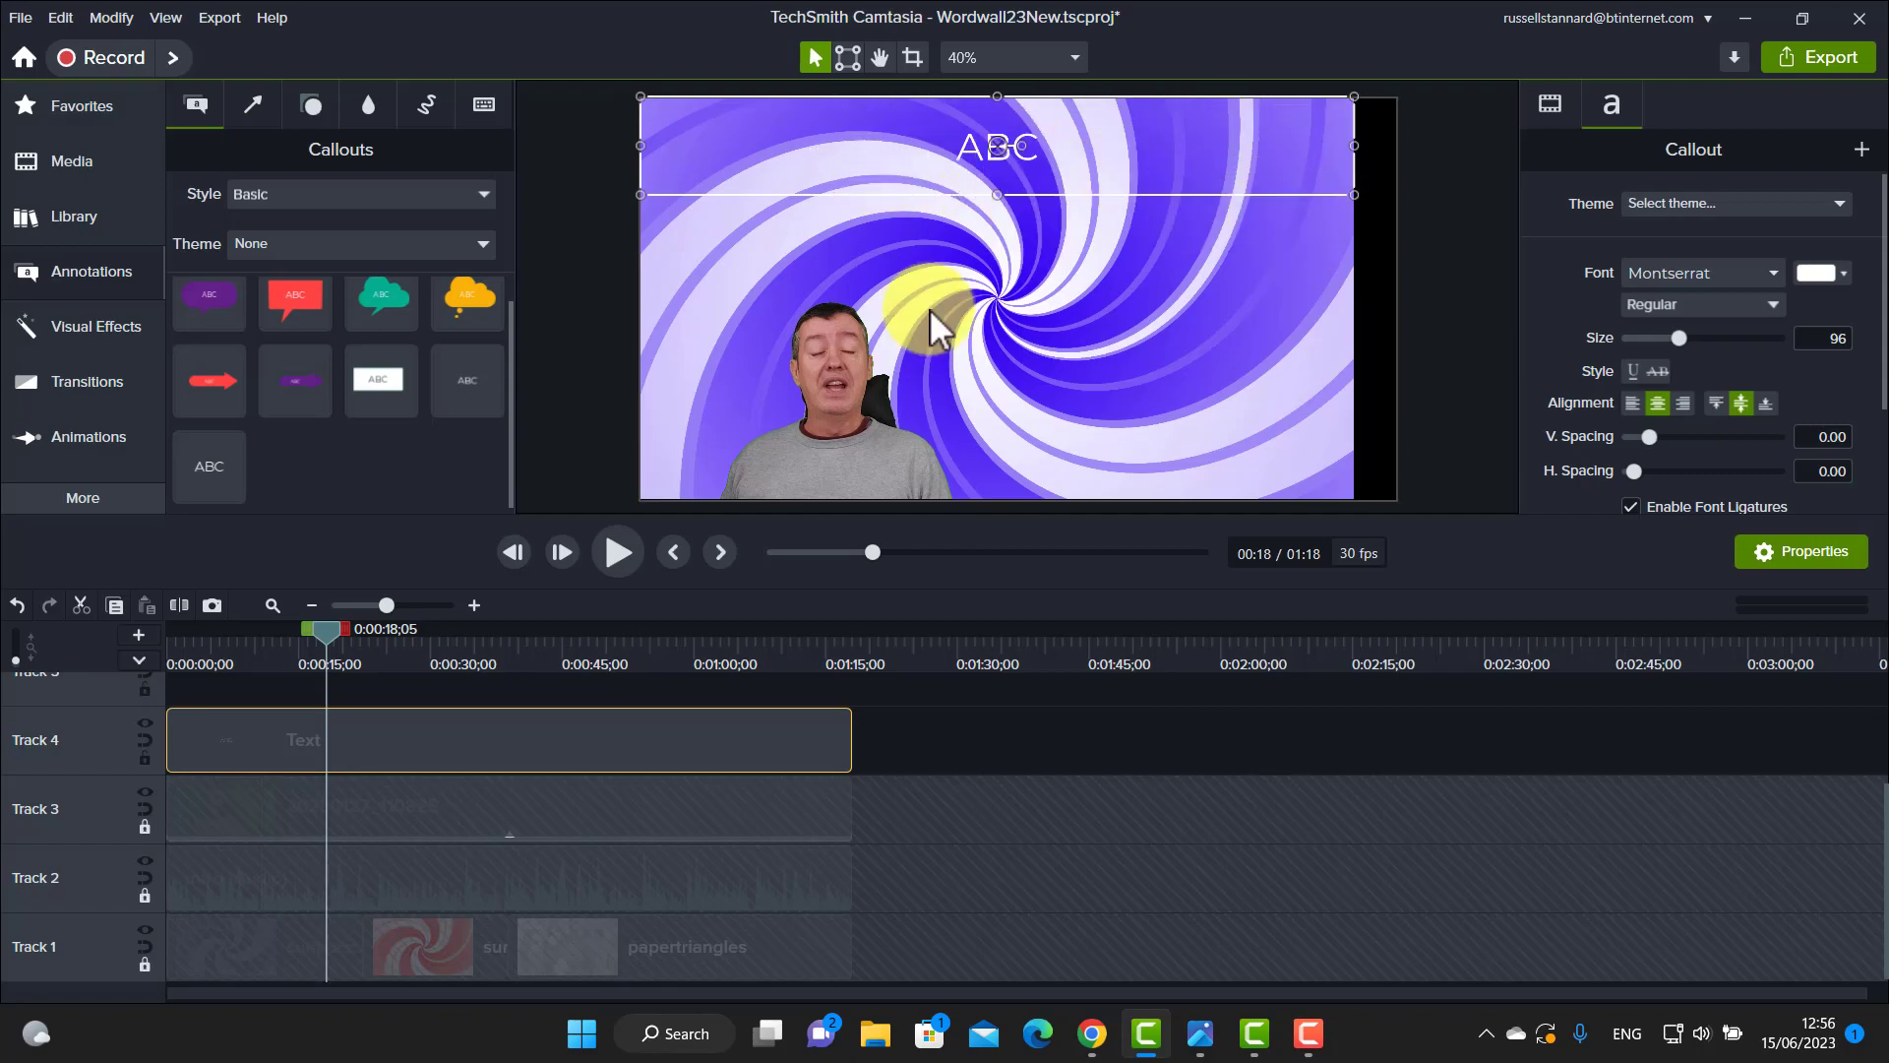
Make the callout read "TeacherTrainingVideos" in dark Montserrat Bold at size 150.
left_click(1842, 275)
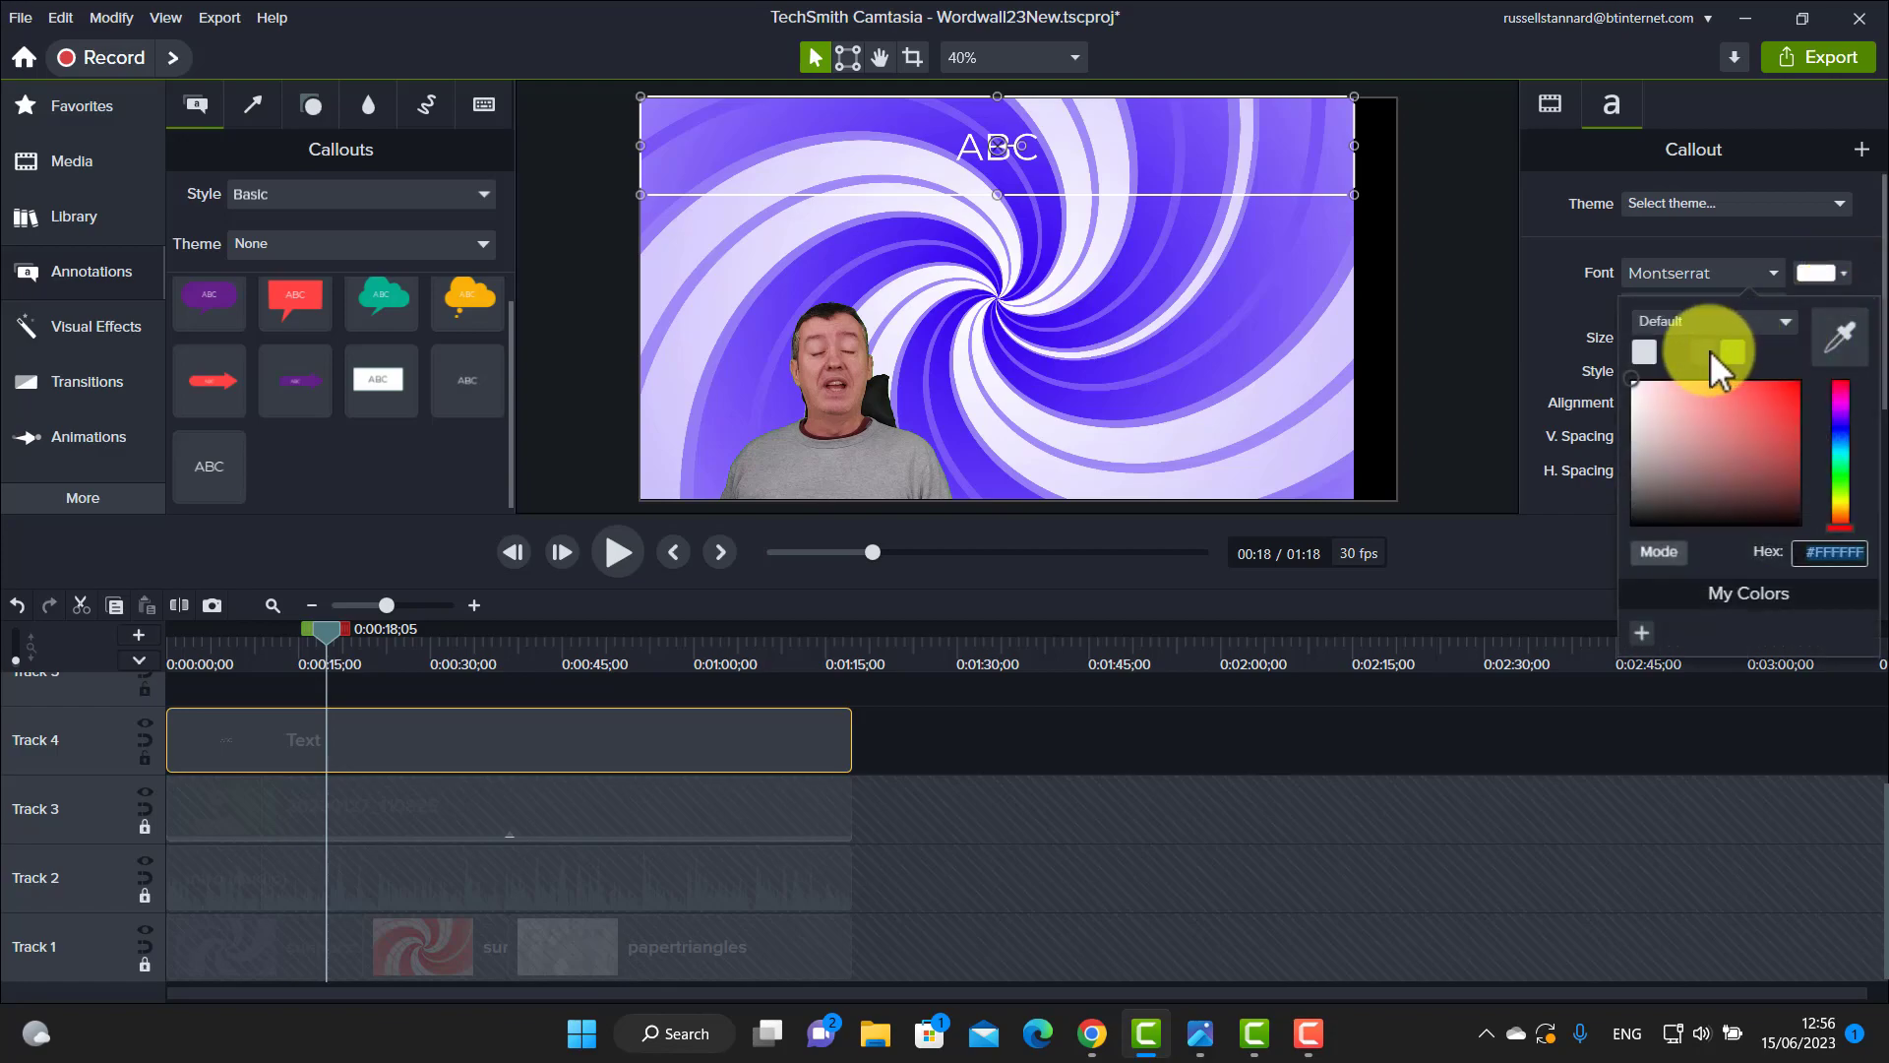
left_click(1669, 348)
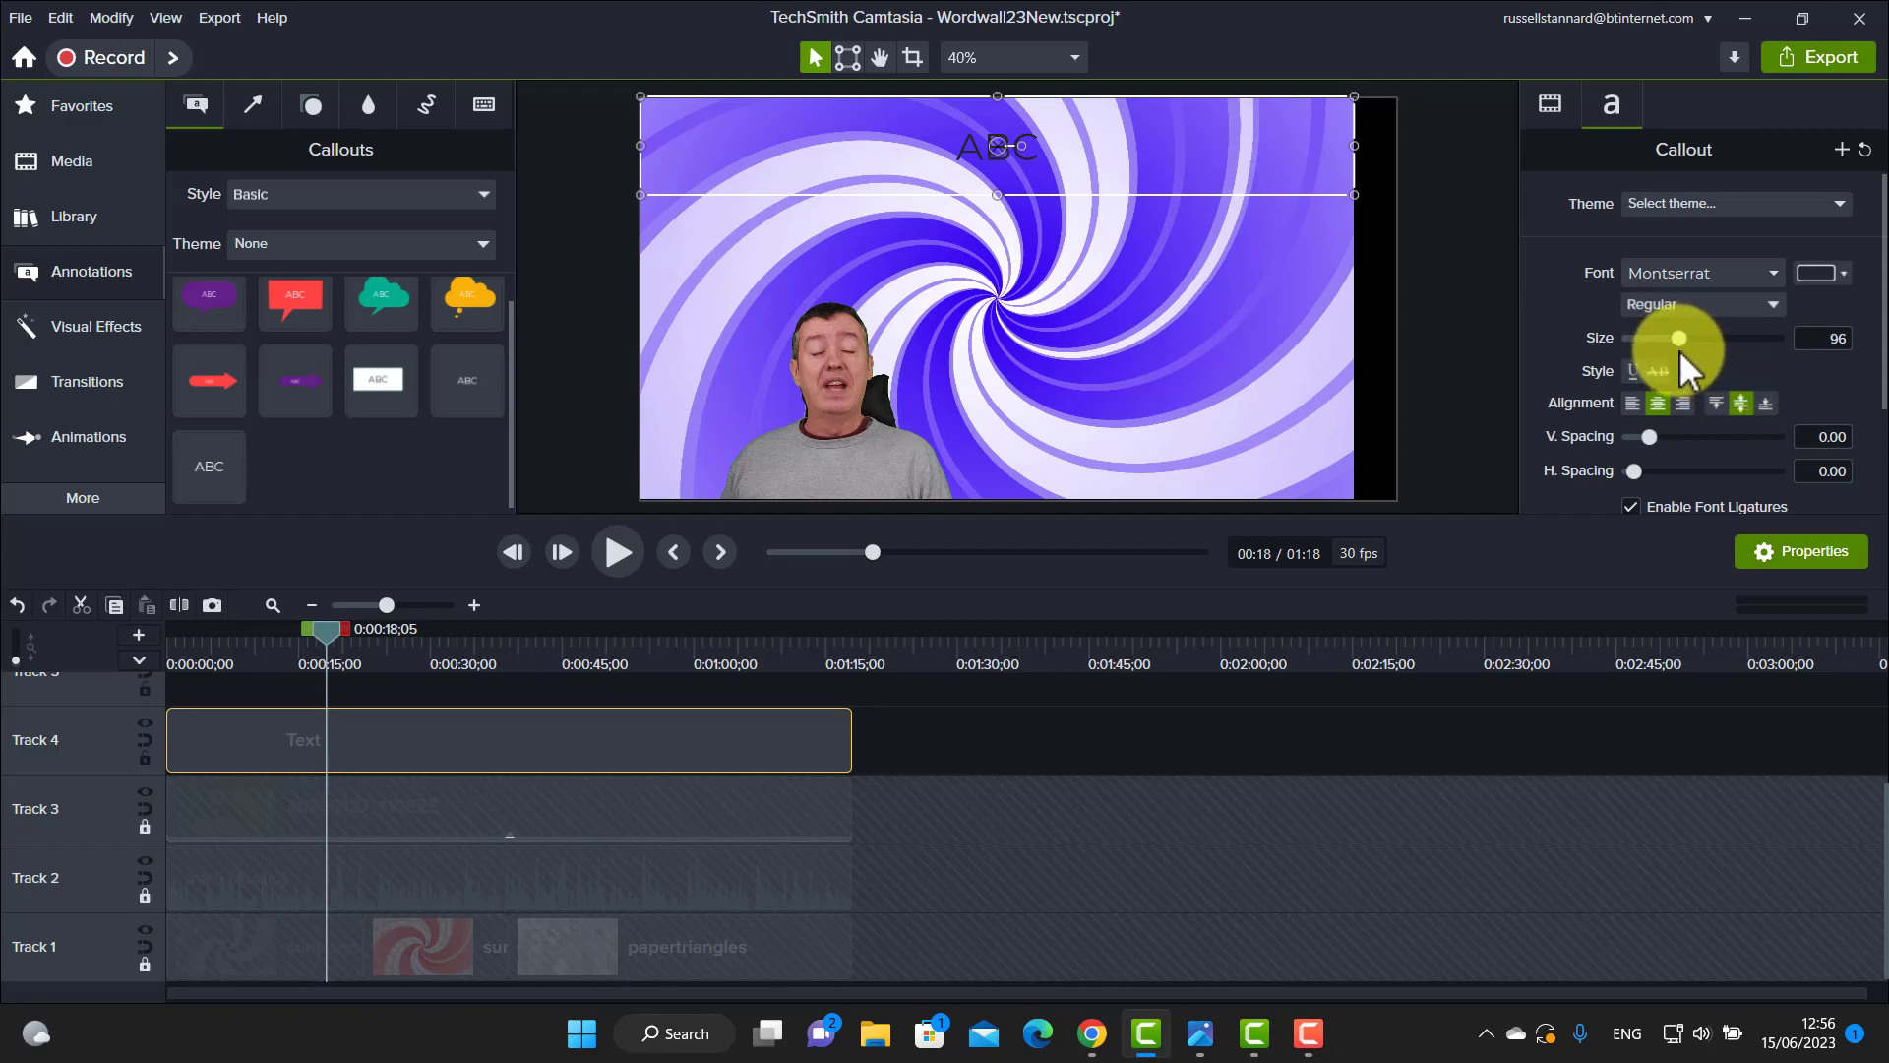
left_click_drag(1681, 341, 1721, 351)
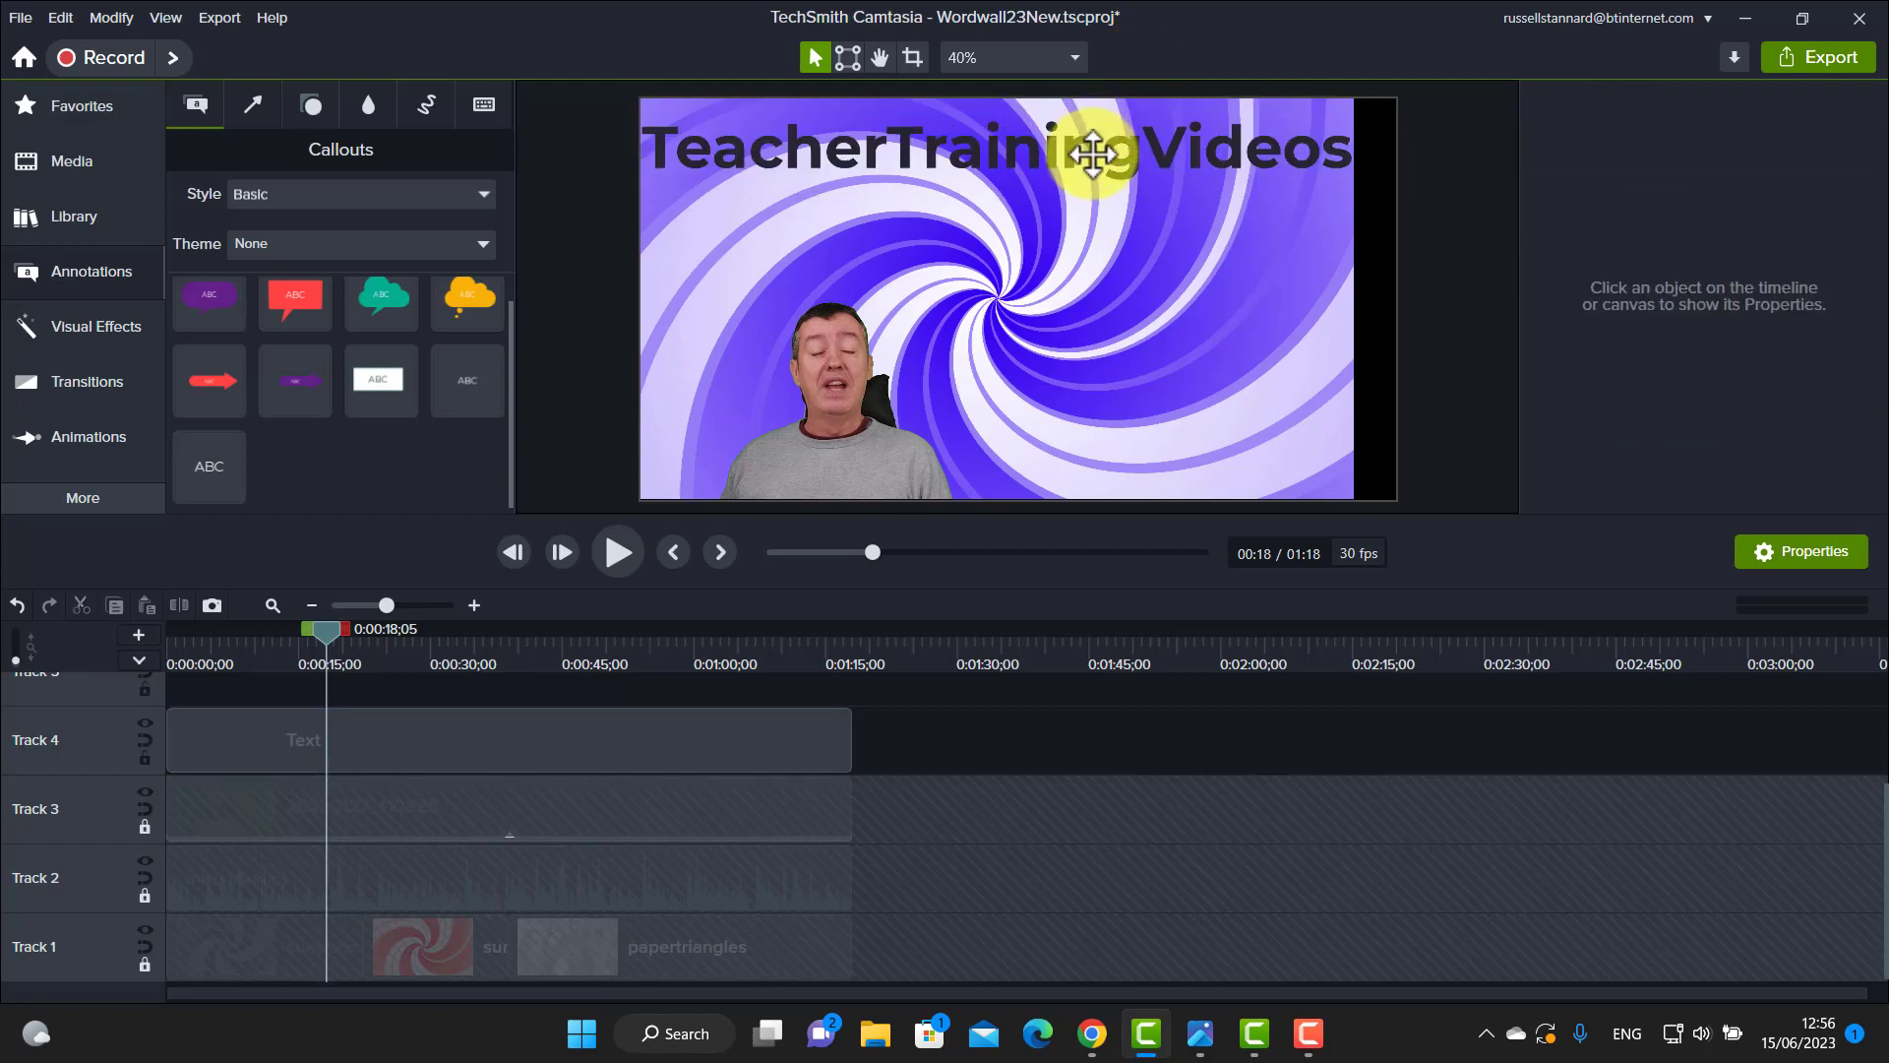
left_click(1090, 150)
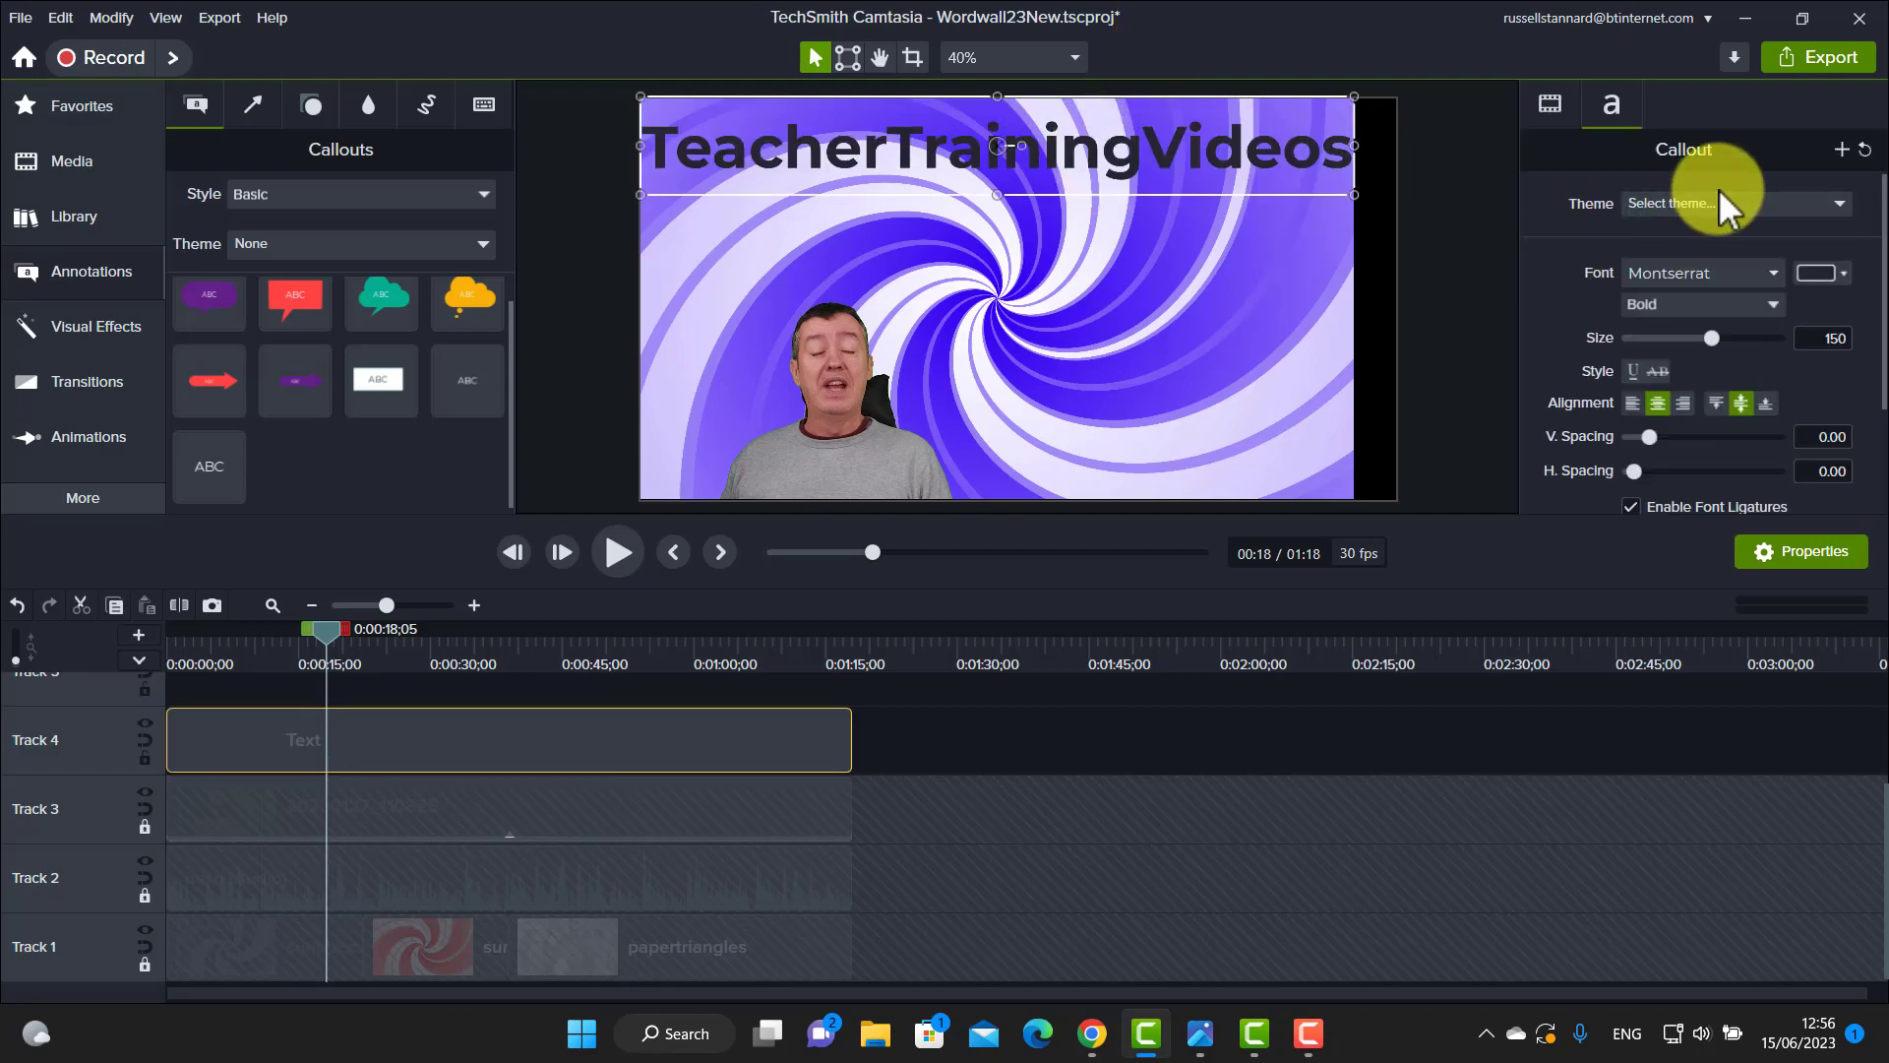
left_click(1775, 275)
left_click(1773, 275)
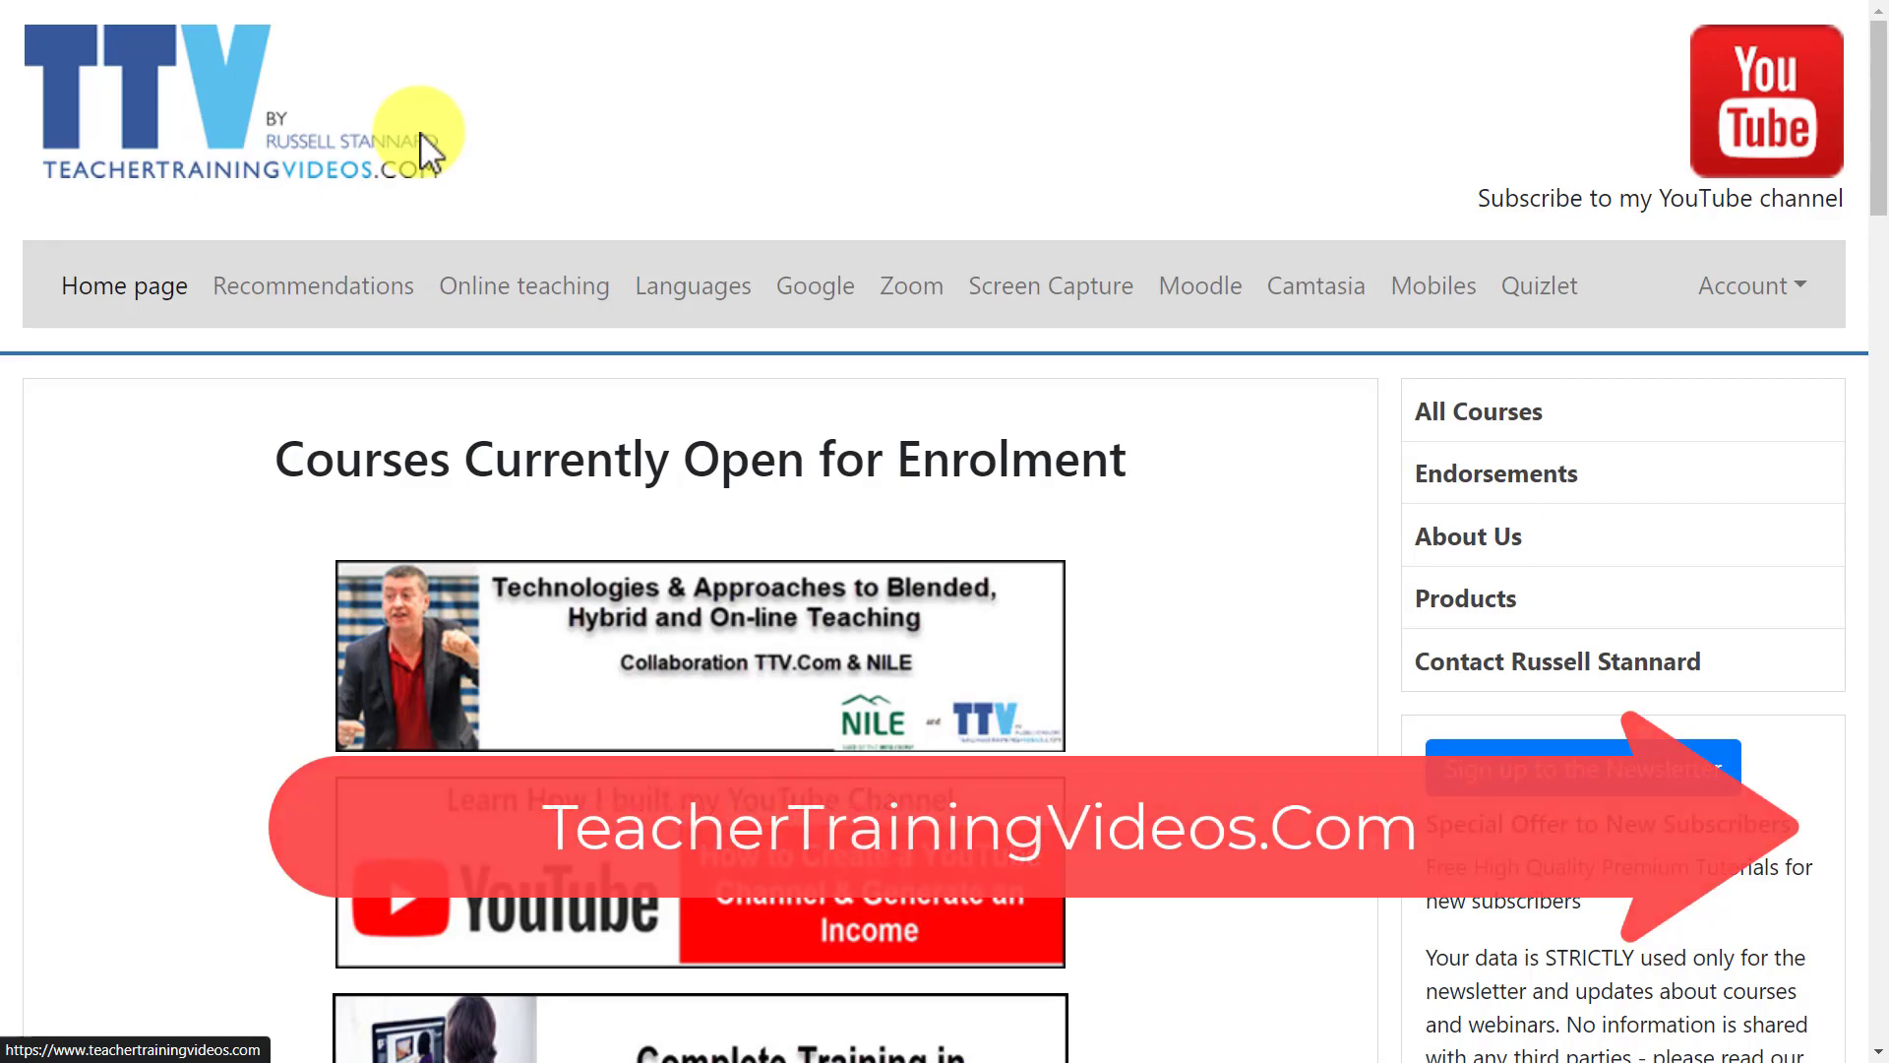
Switch to the TeacherTrainingVideos website, view its Camtasia page, and look through the home page's newsletter, latest videos and contact sections.
left_click(1319, 290)
left_click_drag(1878, 295, 1843, 246)
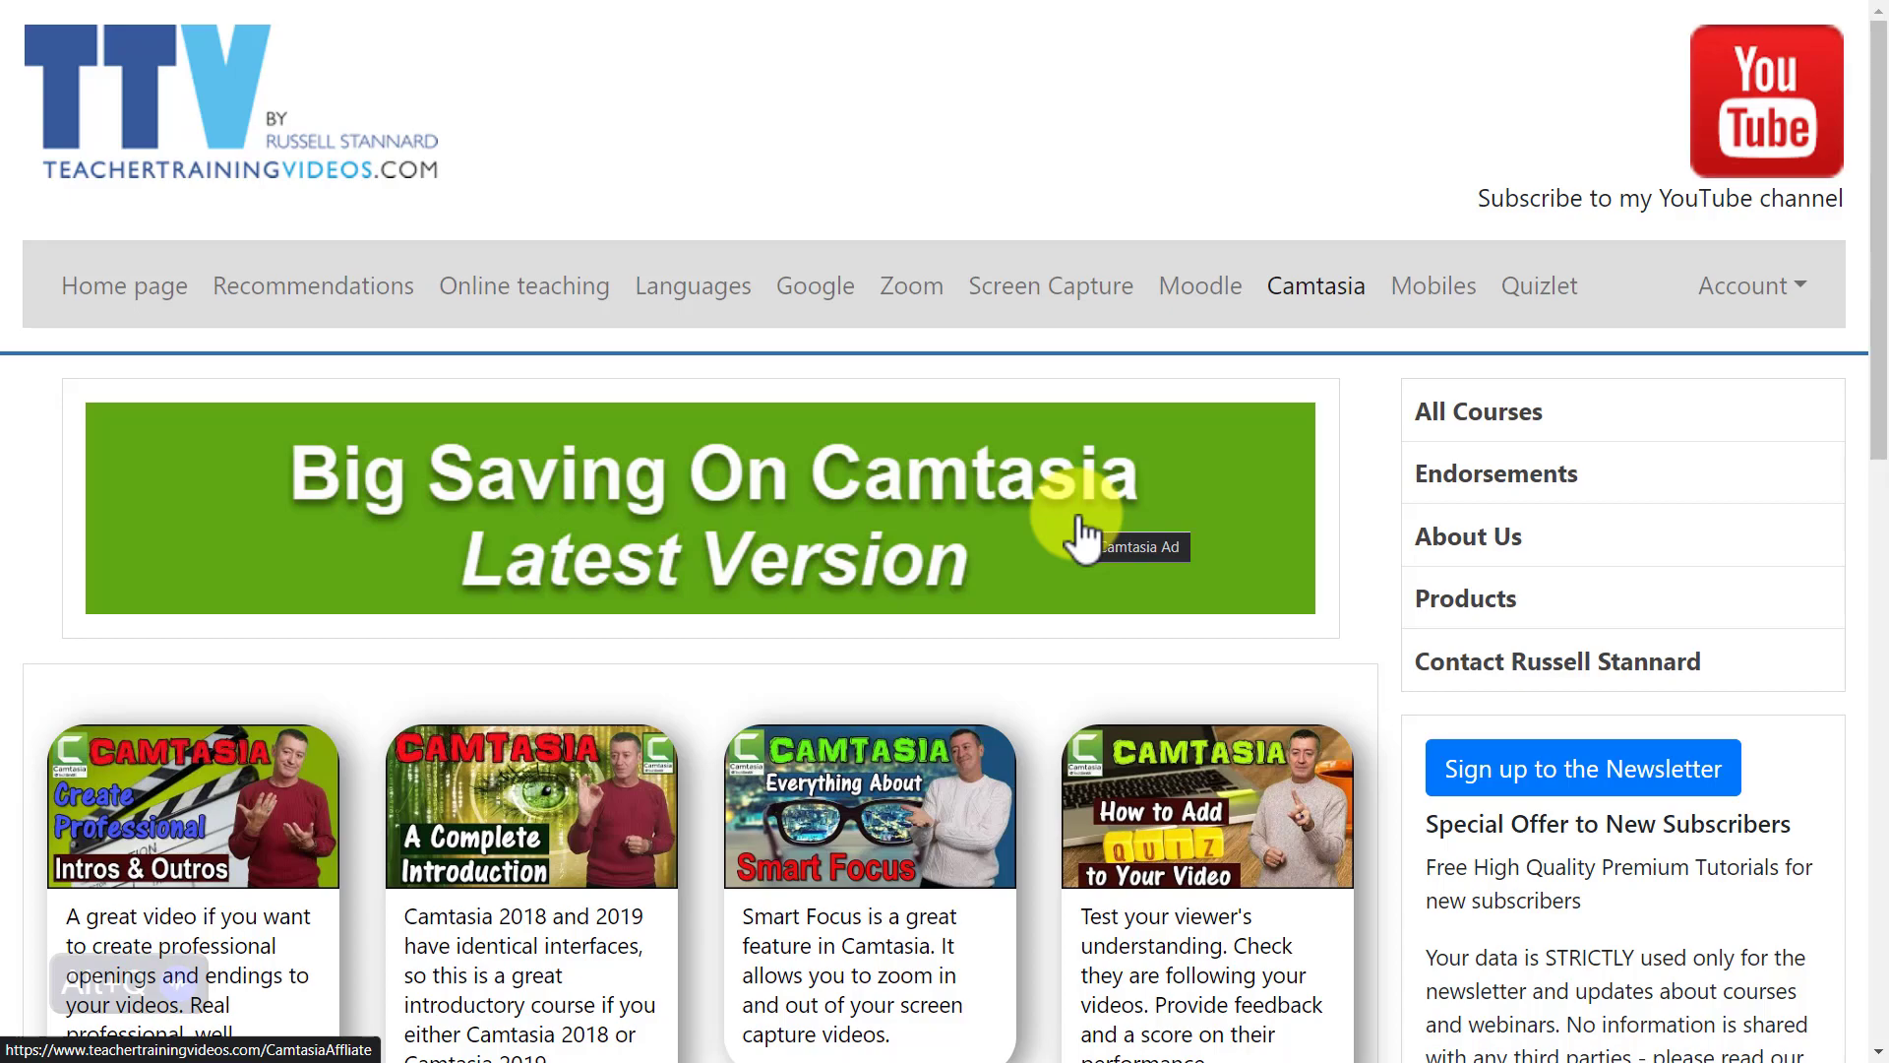
left_click(148, 287)
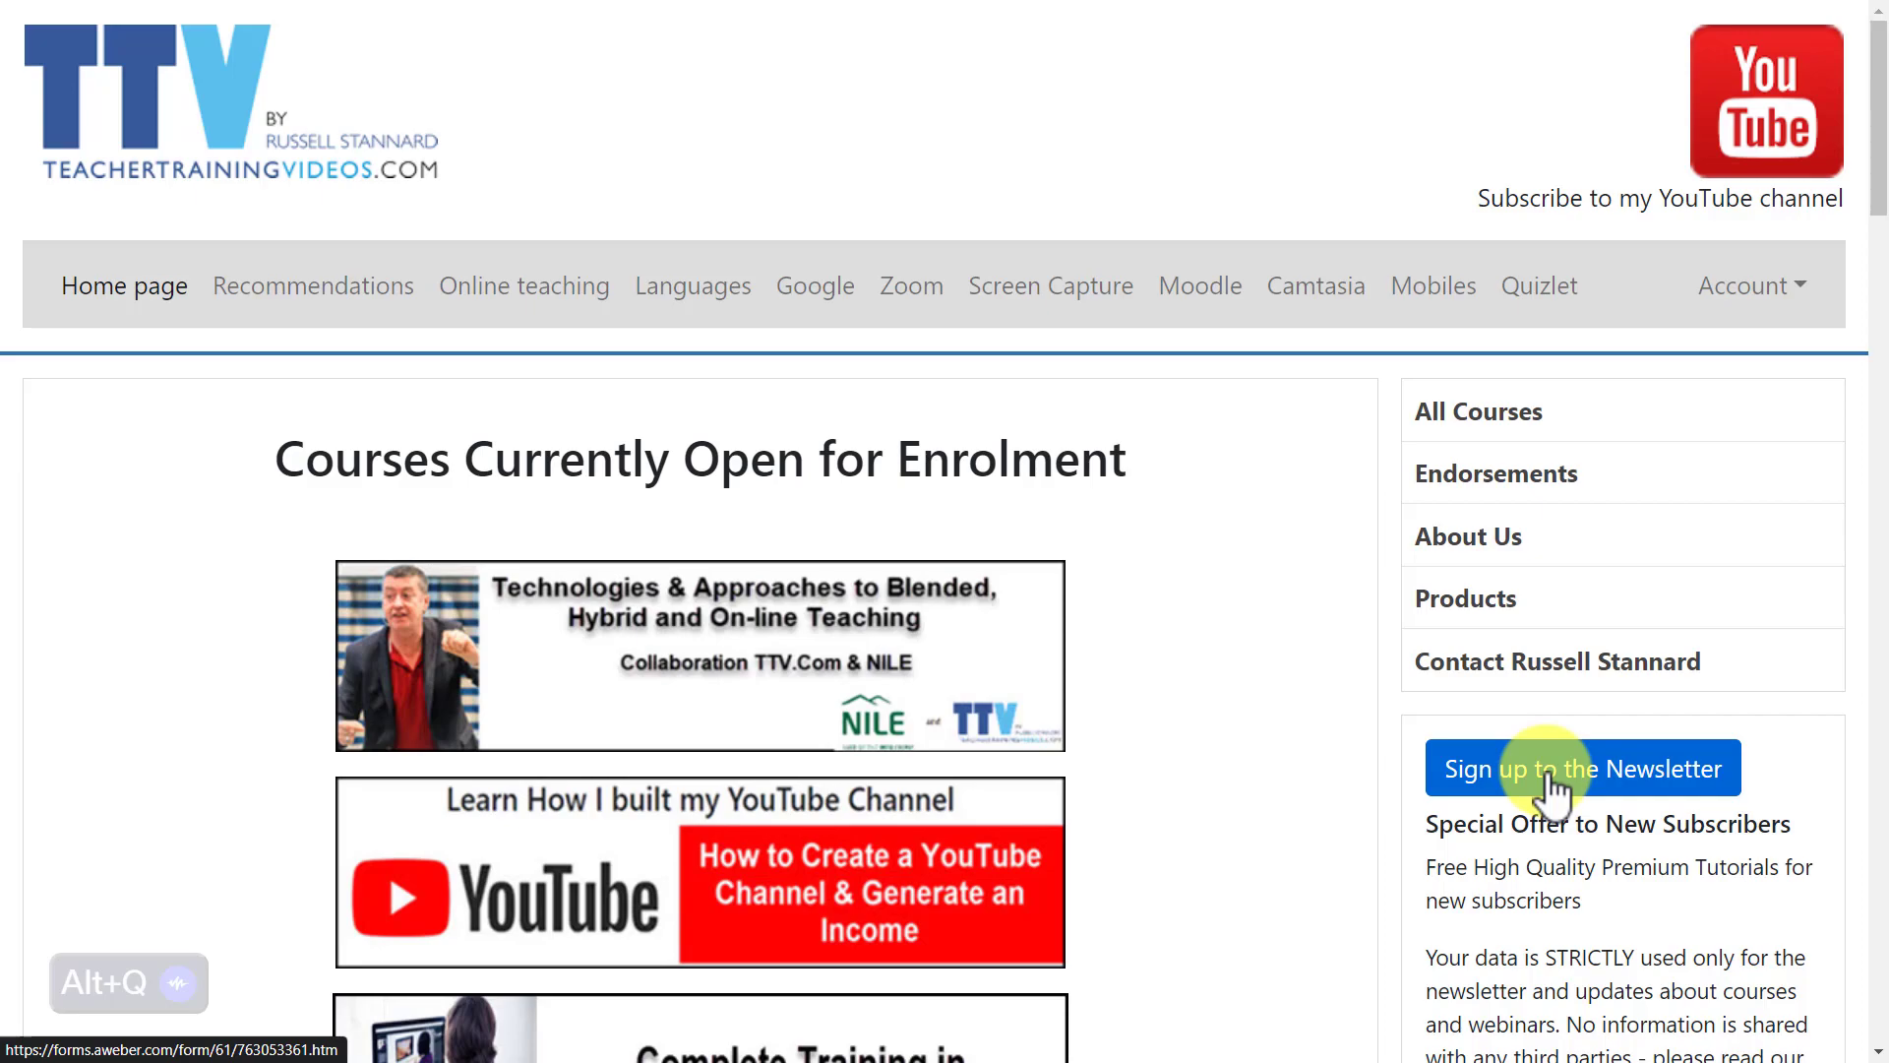
left_click_drag(1879, 177, 1876, 346)
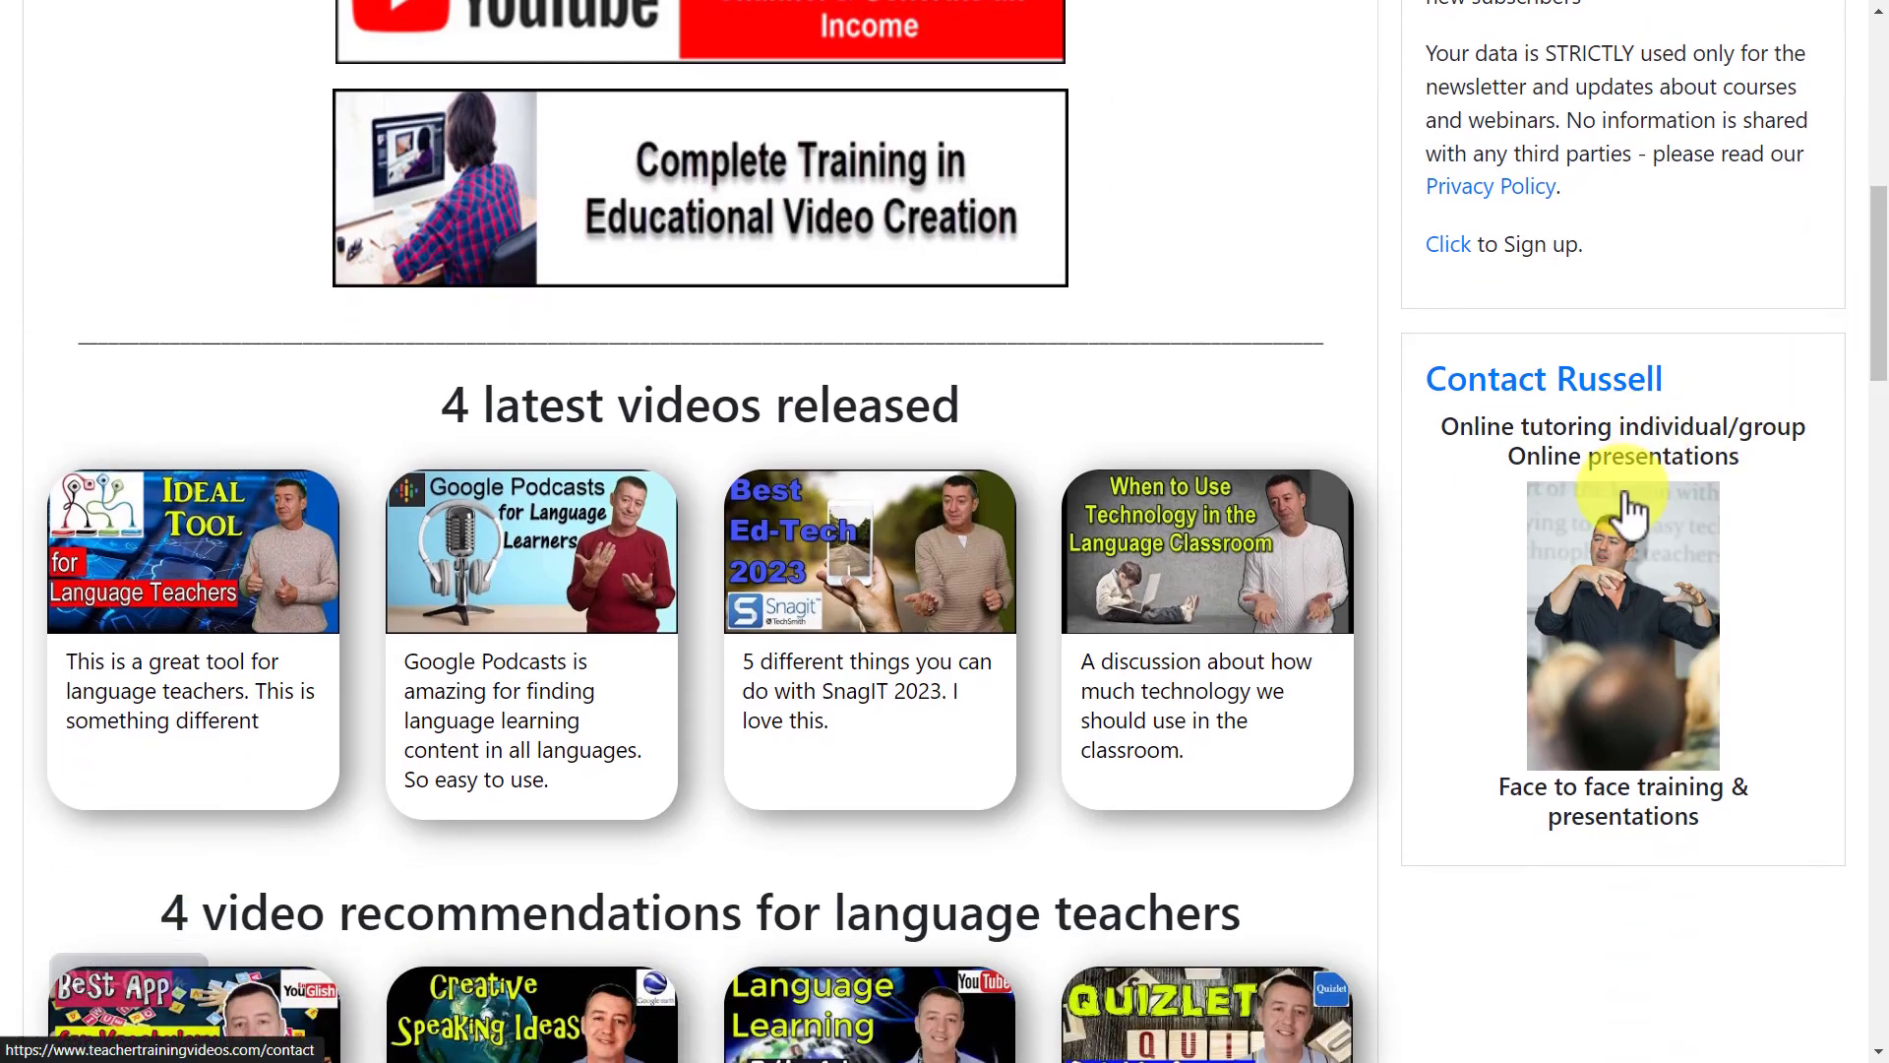